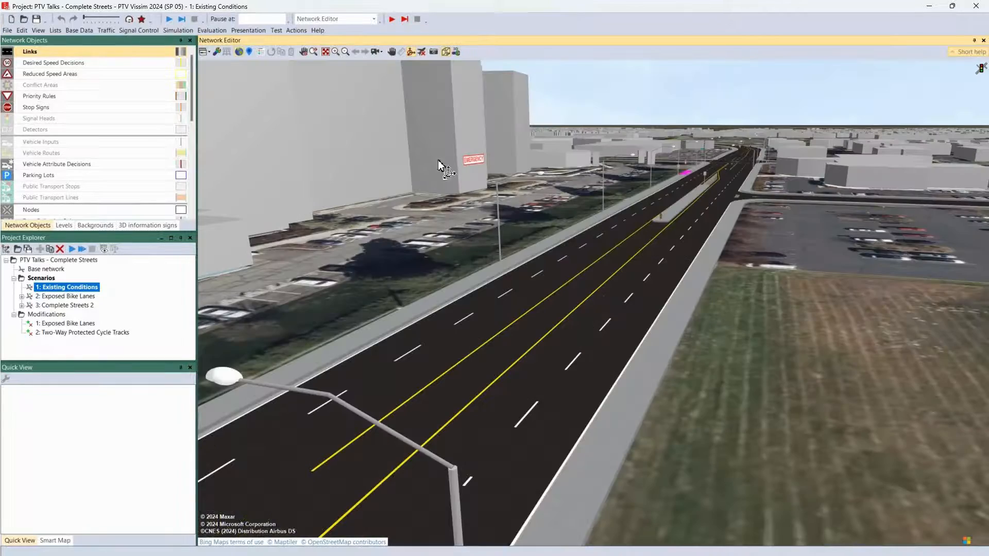
- Examine the existing arterial road beside the hospital in 3D, including its lanes, raised median, side-street junction and magenta-marked roadside area
left_click_drag(509, 268, 625, 195)
scroll(626, 198, "down", 5)
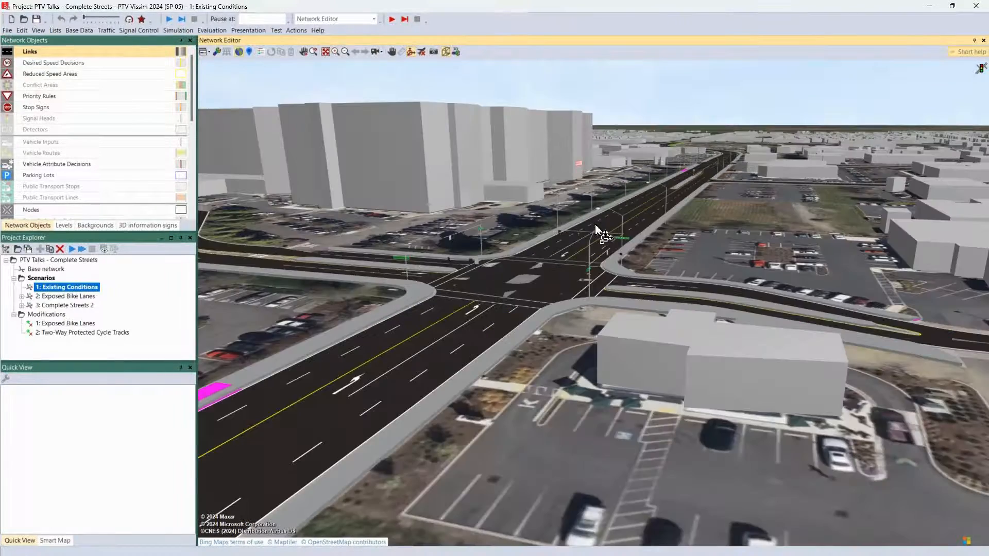
left_click_drag(595, 224, 581, 247)
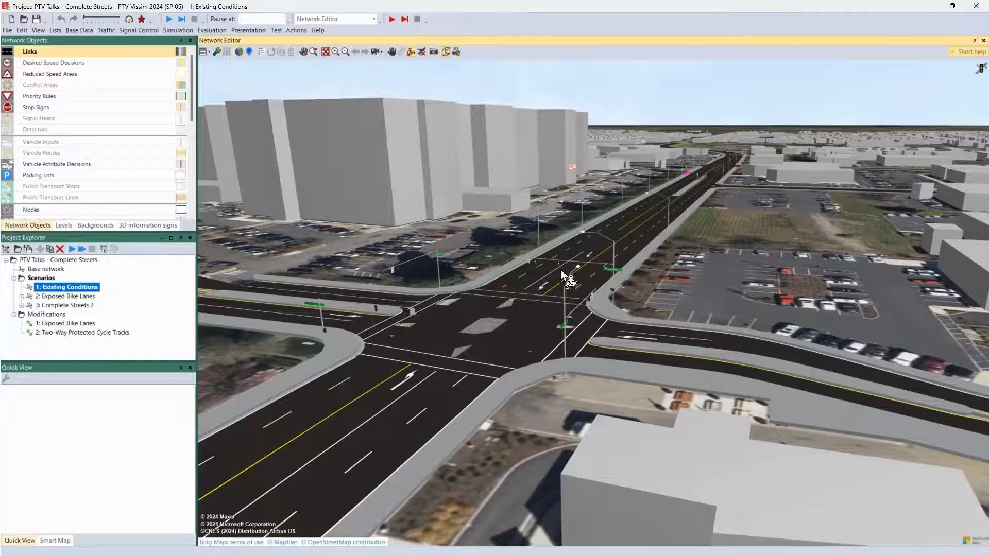
left_click_drag(668, 196, 659, 258)
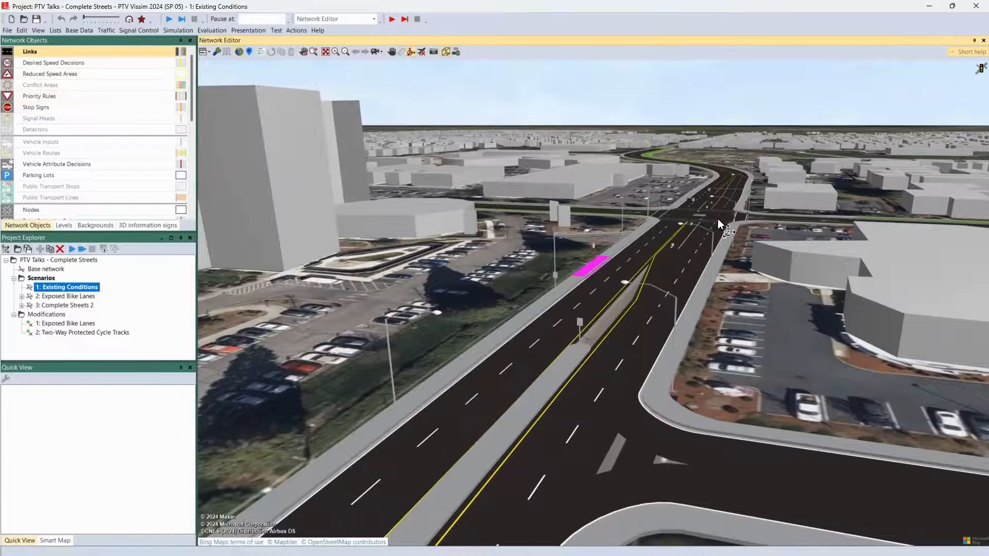
left_click_drag(718, 218, 814, 270)
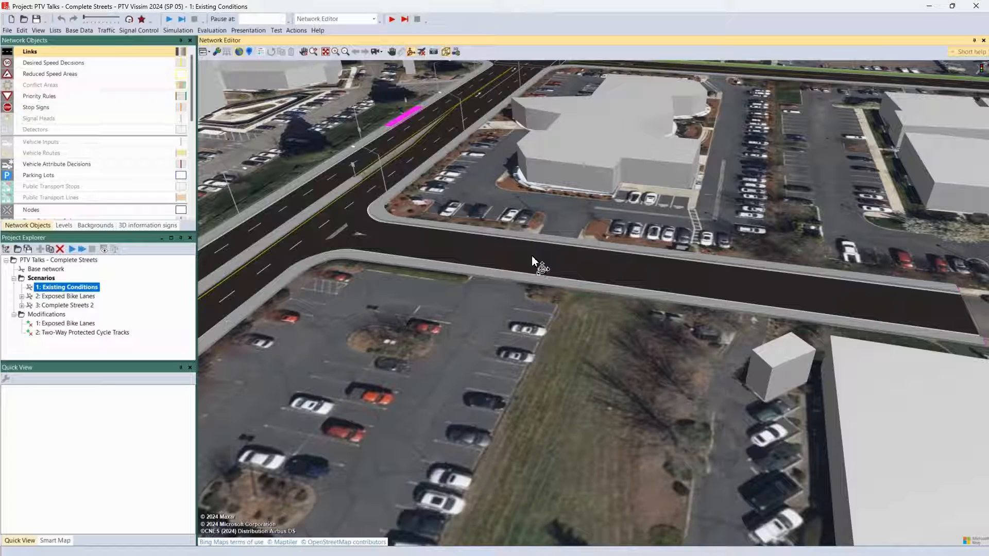
left_click_drag(316, 262, 582, 278)
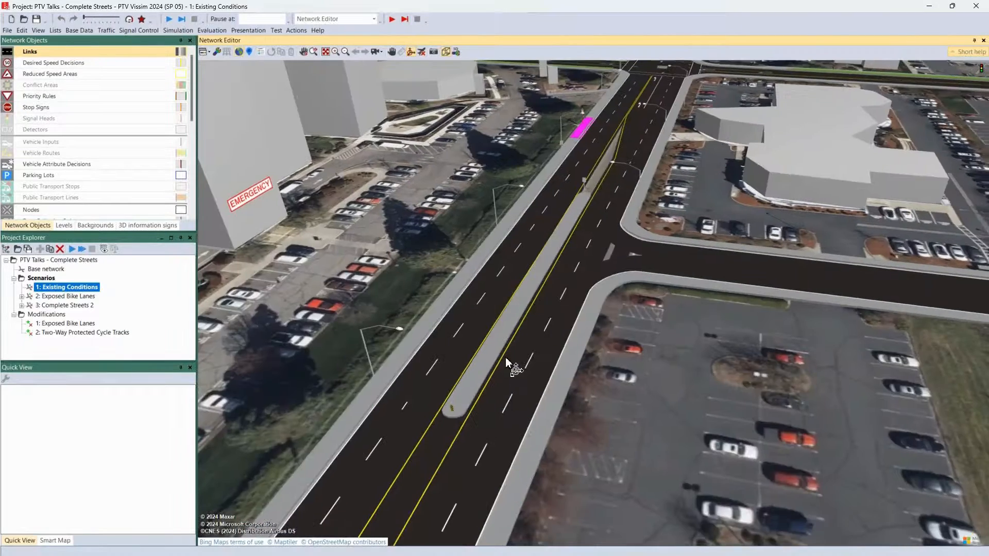
left_click_drag(505, 357, 576, 291)
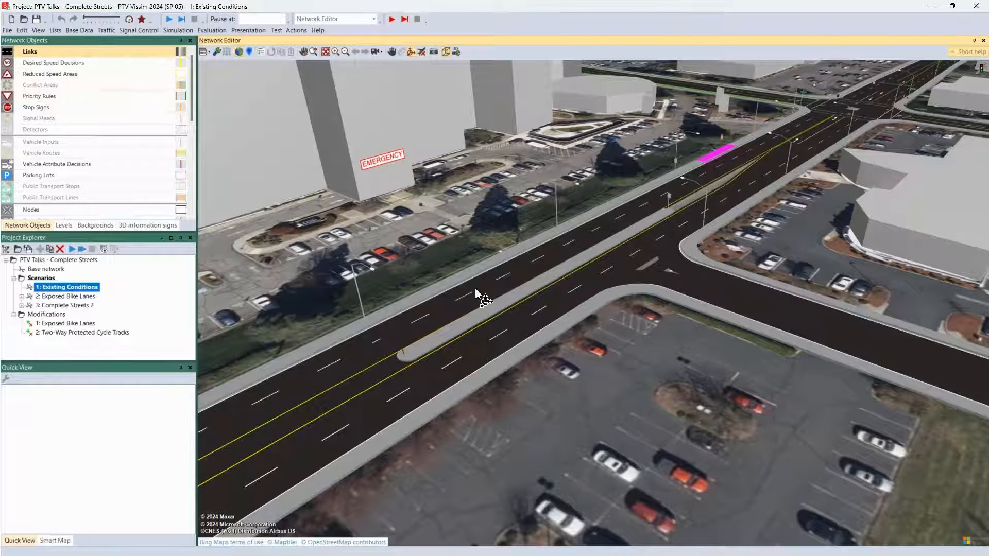
left_click_drag(477, 292, 460, 73)
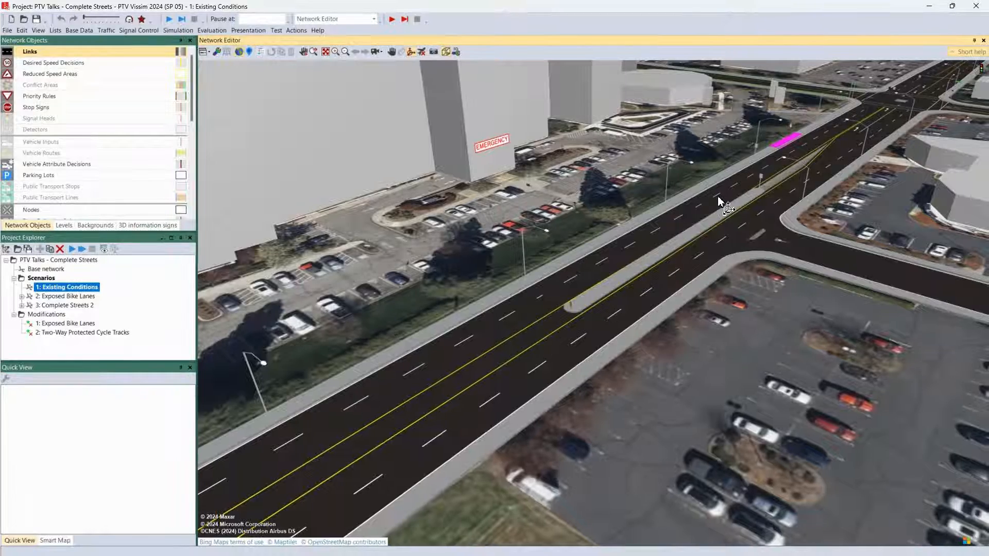
left_click_drag(718, 196, 498, 196)
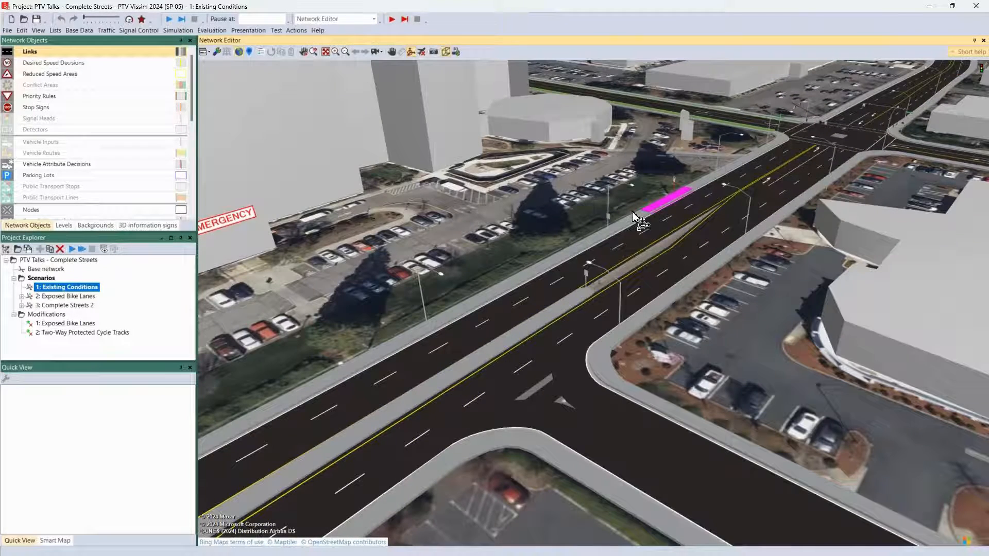
left_click_drag(696, 190, 653, 208)
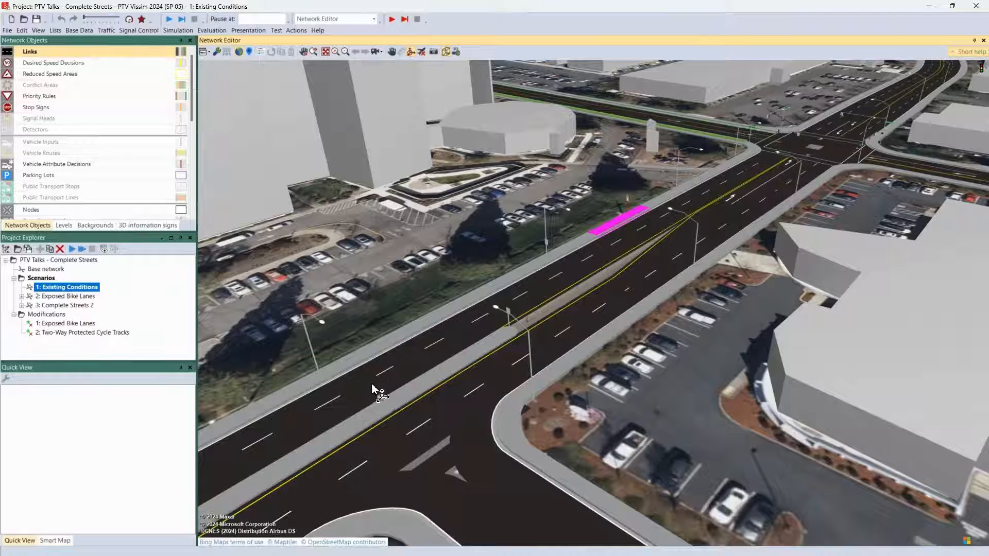
mouse_move(372, 385)
left_mouse_down()
mouse_move(669, 211)
mouse_move(716, 189)
mouse_move(673, 240)
mouse_move(742, 201)
left_mouse_up()
left_click_drag(573, 310, 431, 484)
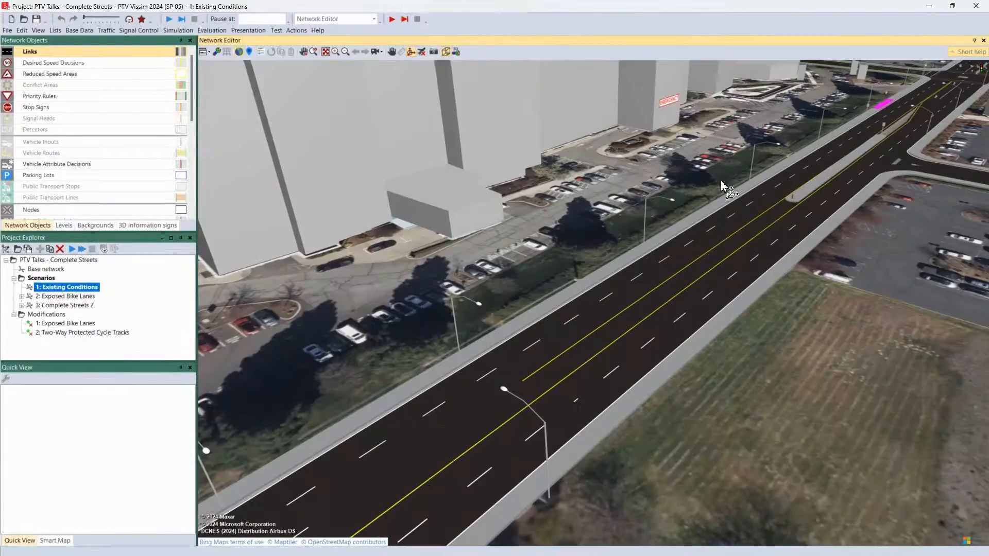
mouse_move(721, 181)
left_mouse_down()
mouse_move(602, 268)
mouse_move(492, 420)
left_mouse_up()
left_click_drag(861, 209, 708, 230)
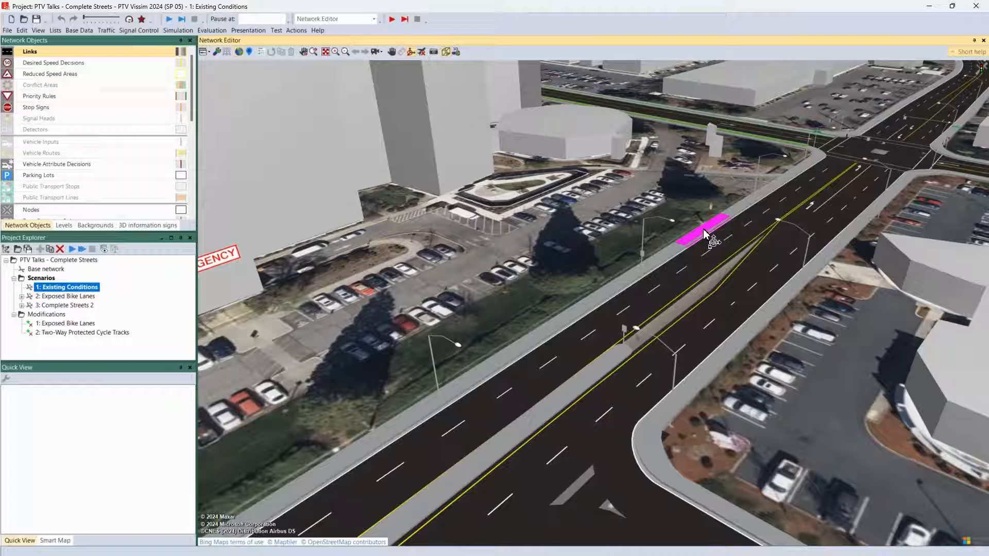
left_click_drag(429, 337, 542, 264)
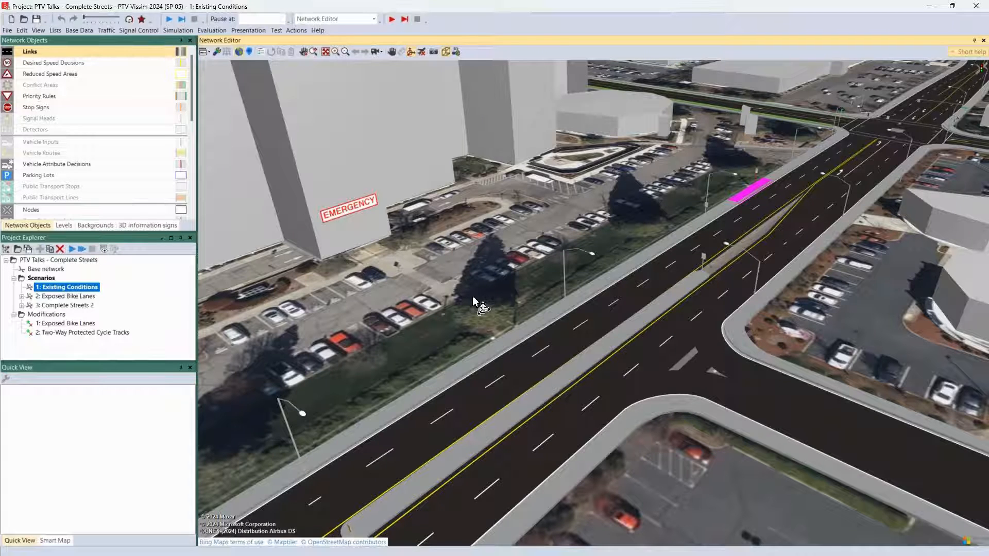
- Examine the hospital corridor from a wider 3D overview, including the surrounding parking lots, the side street and the opposite travel direction
left_click_drag(661, 431, 655, 287)
scroll(654, 286, "down", 5)
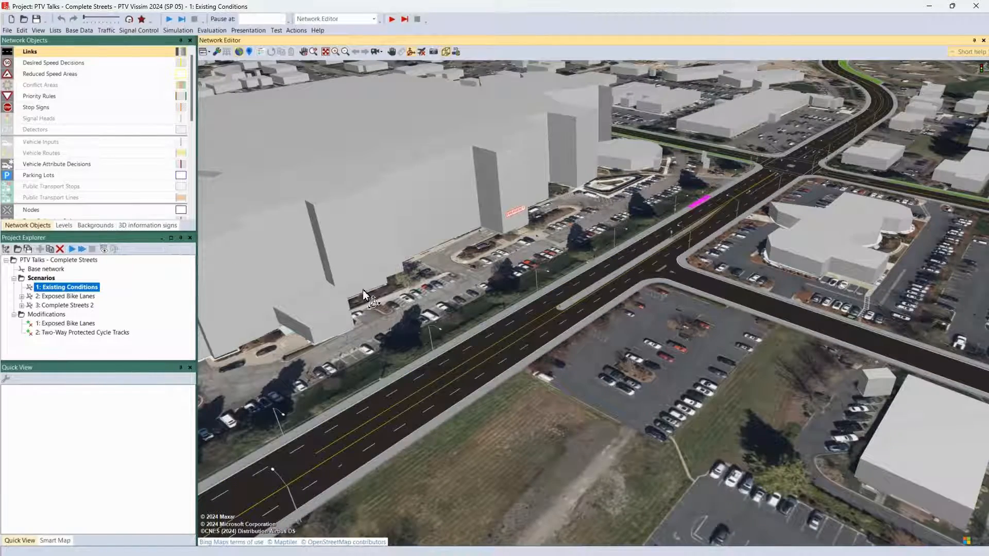
left_click_drag(770, 353, 504, 249)
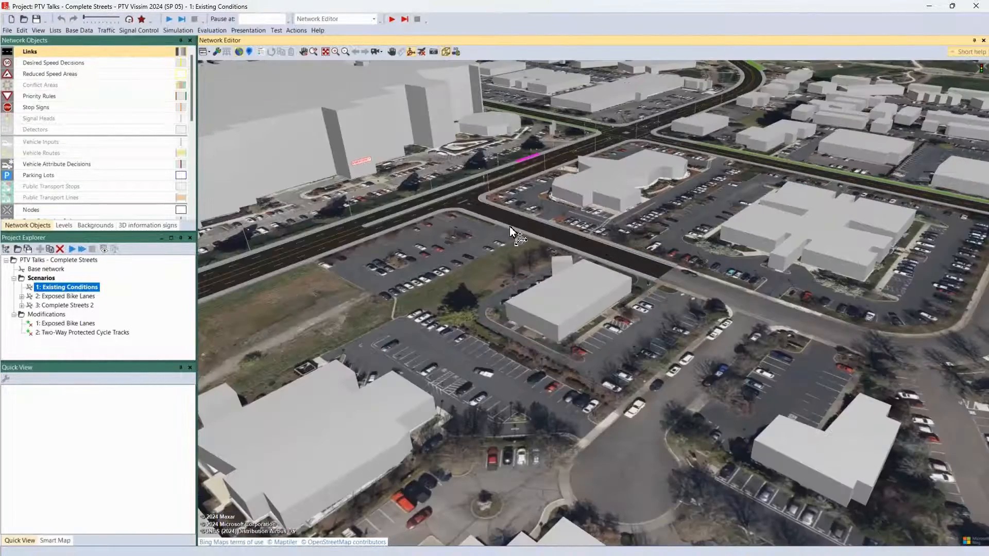
scroll(509, 226, "up", 3)
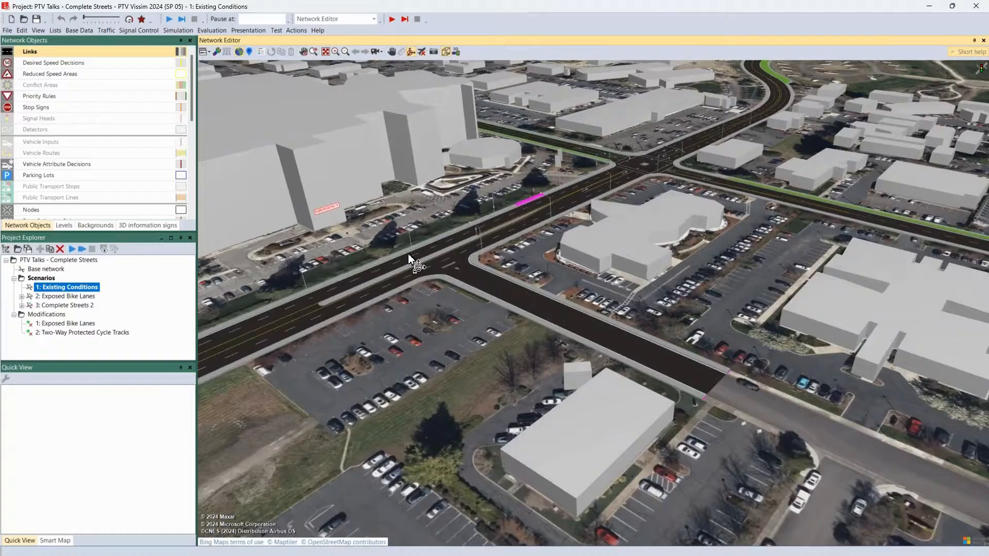
left_click_drag(408, 253, 566, 384)
left_click_drag(472, 415, 590, 366)
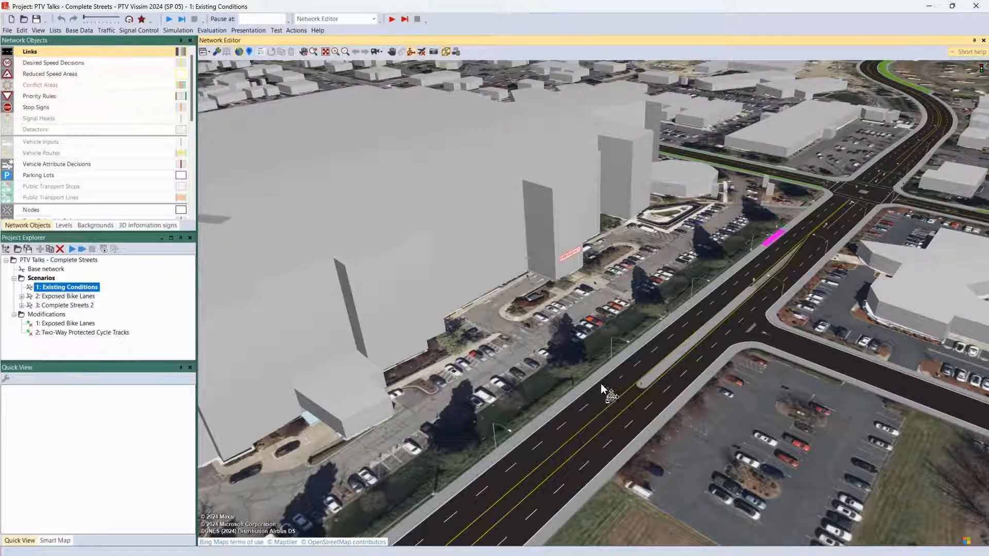
scroll(602, 391, "up", 2)
left_click_drag(598, 393, 439, 360)
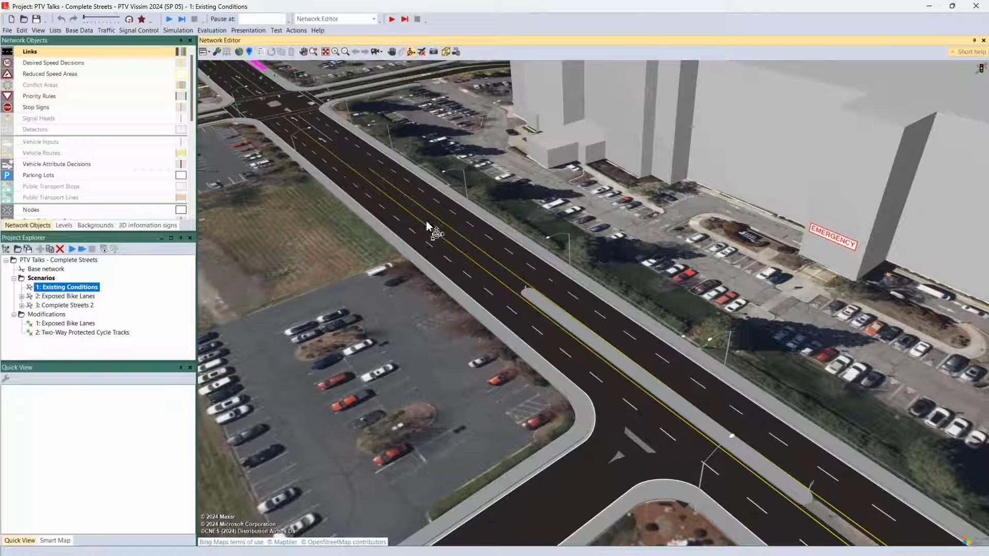
- Examine the signalized Medical Center Dr intersection up close in 3D, including its crosswalks, median noses, corners, turn arrows and signal poles
left_click_drag(306, 125, 474, 366)
scroll(514, 349, "up", 2)
scroll(514, 348, "up", 5)
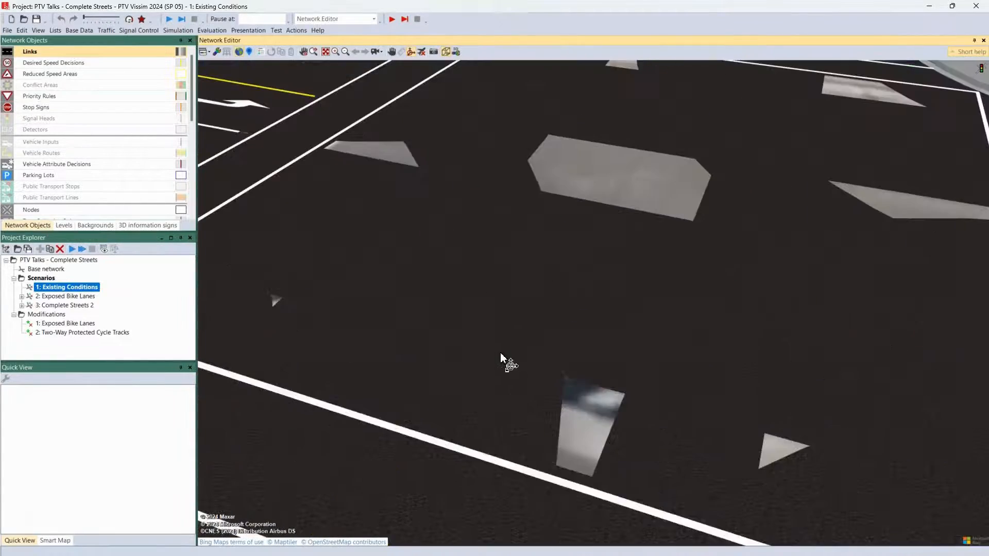
scroll(470, 364, "down", 4)
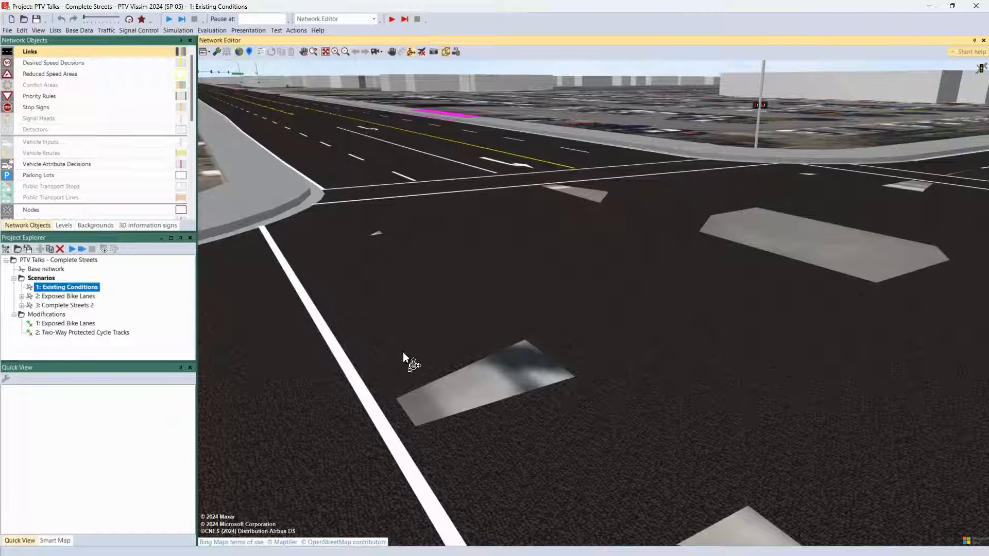
scroll(406, 345, "down", 3)
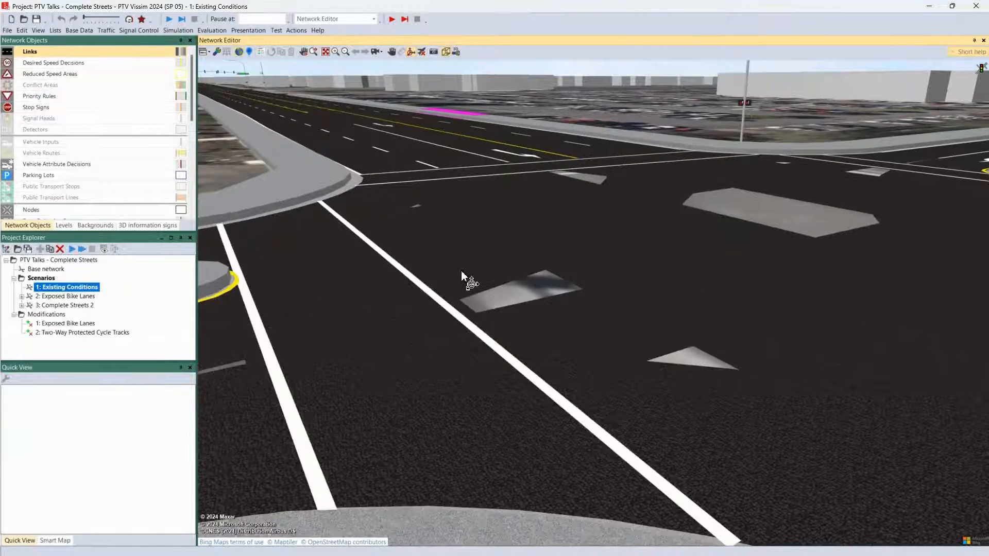
scroll(463, 273, "down", 4)
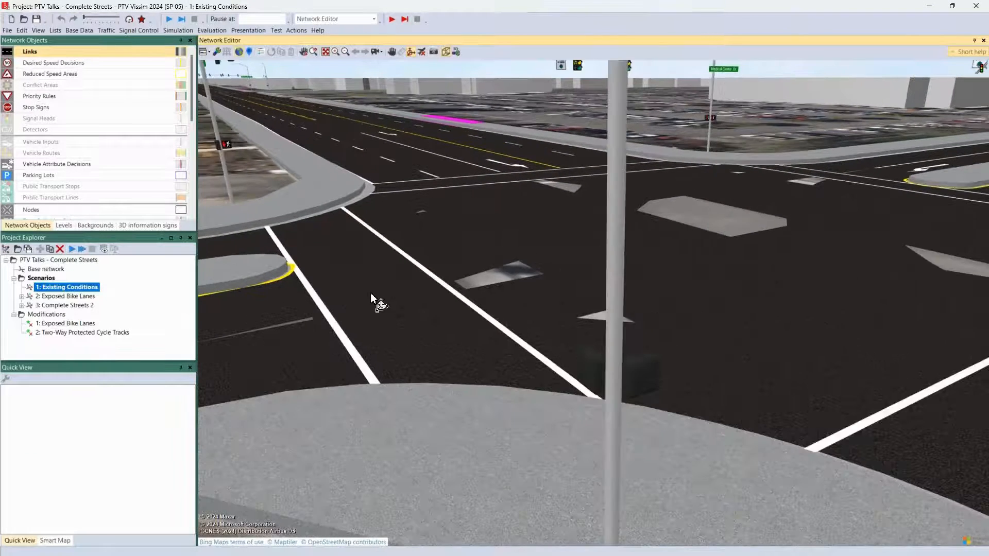
scroll(386, 299, "down", 5)
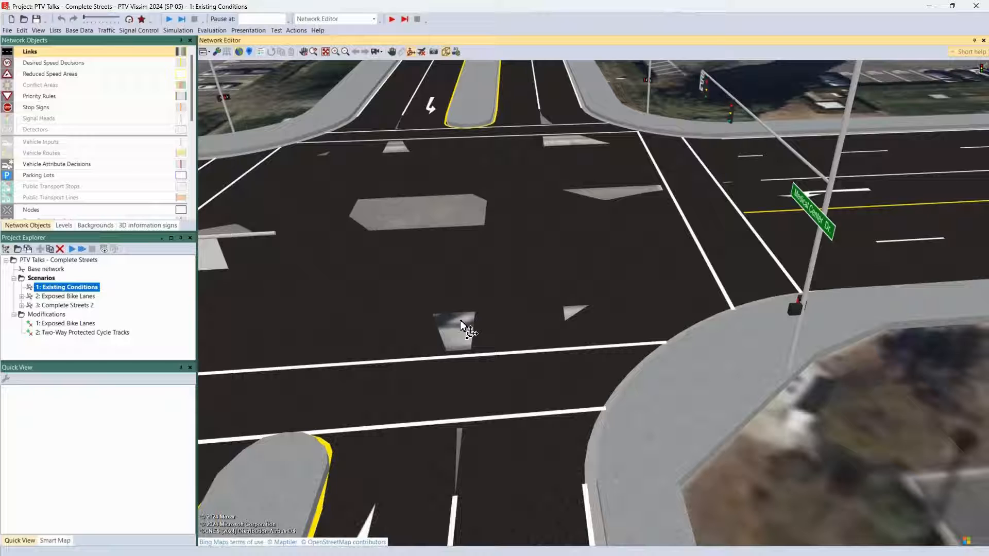
left_click_drag(401, 356, 581, 355)
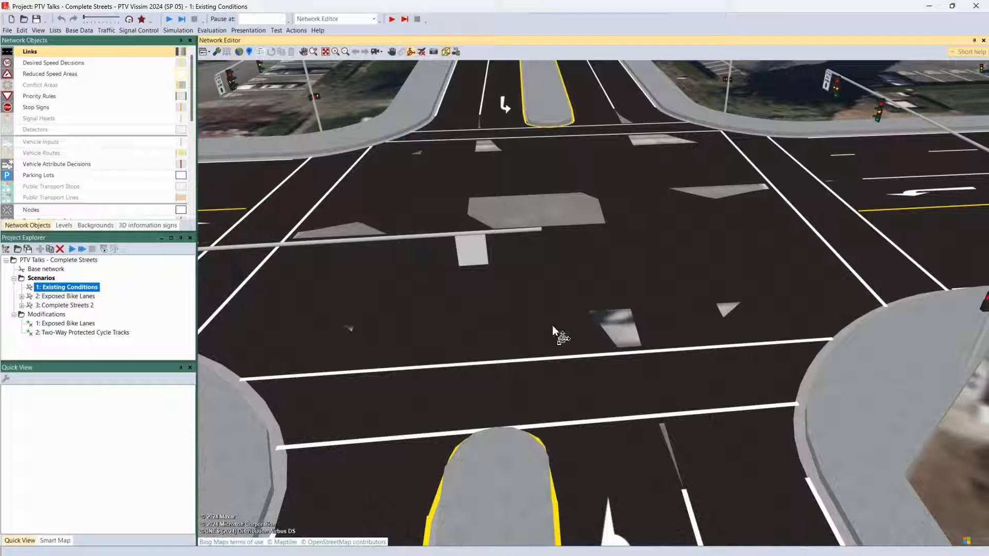
left_click_drag(303, 186, 537, 280)
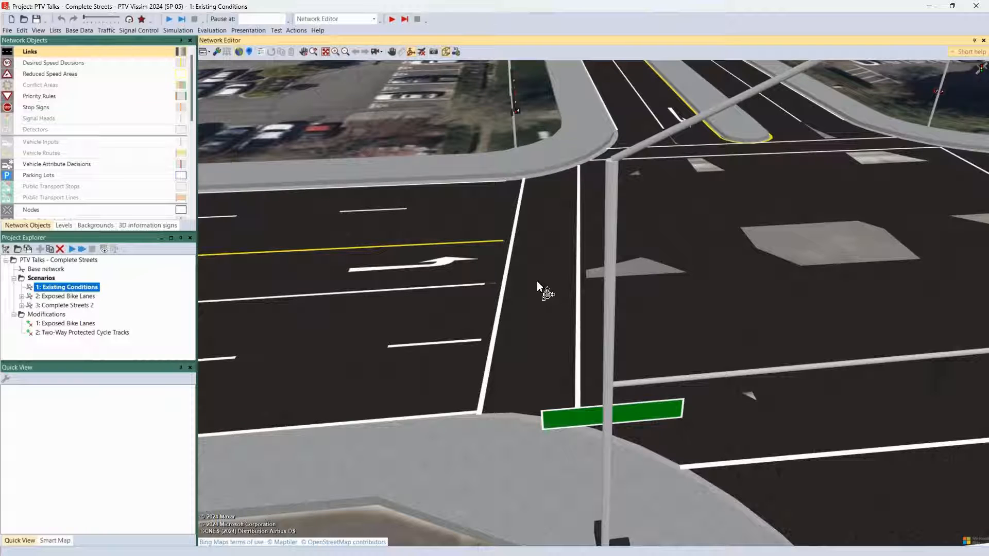
left_click_drag(700, 282, 404, 280)
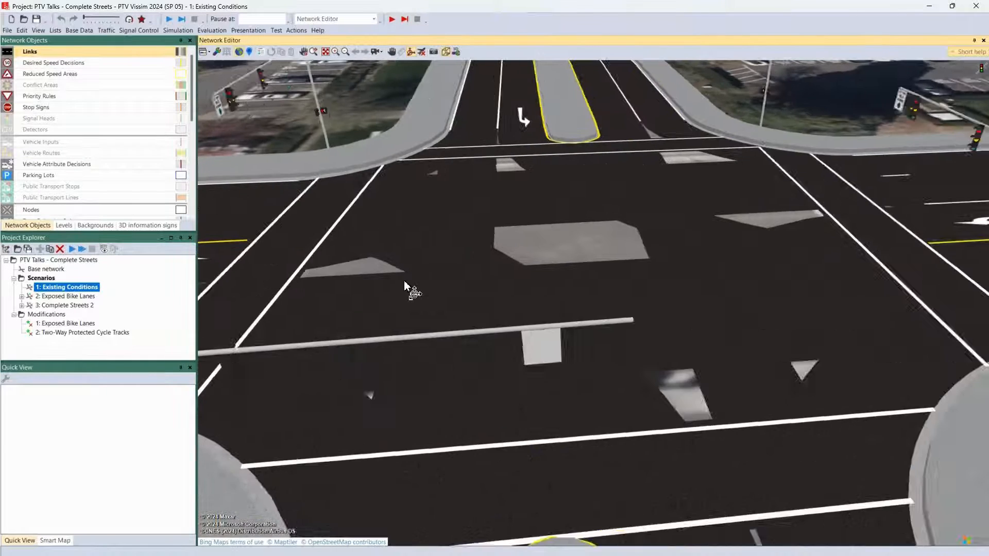
scroll(404, 280, "down", 1)
- Show the network in 2D over the aerial image, focused on the signalized E Barnett Rd intersection
left_click(448, 51)
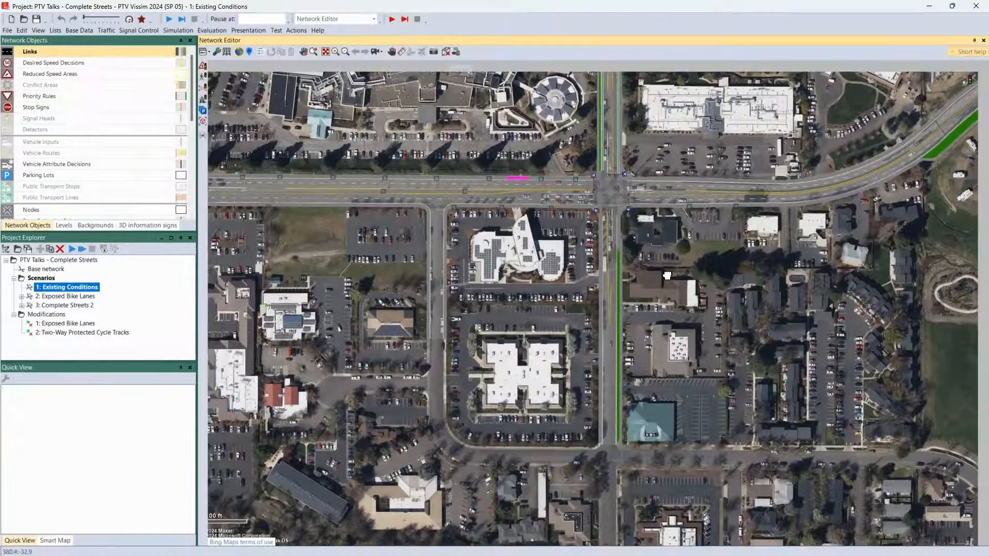
left_click_drag(668, 275, 569, 364)
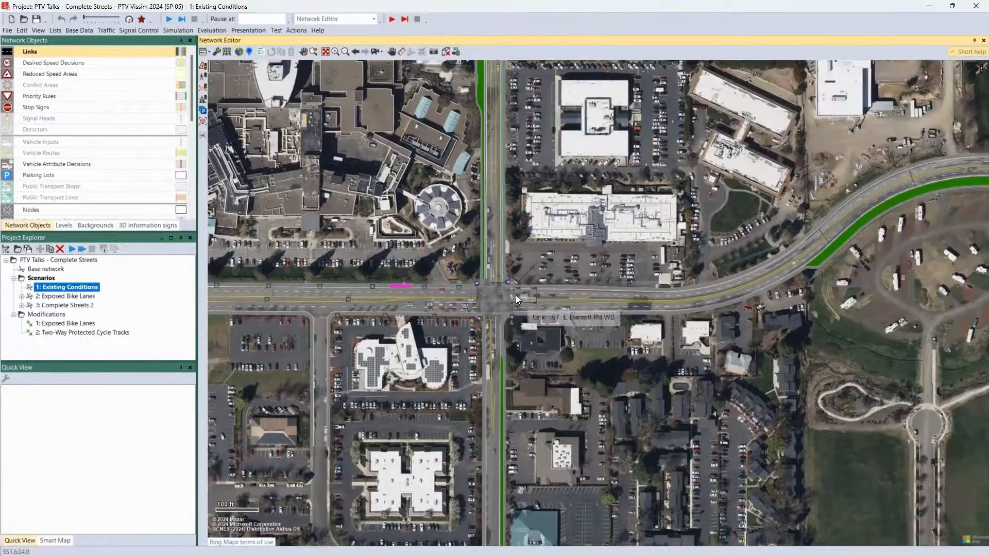
scroll(518, 311, "up", 3)
scroll(518, 313, "up", 5)
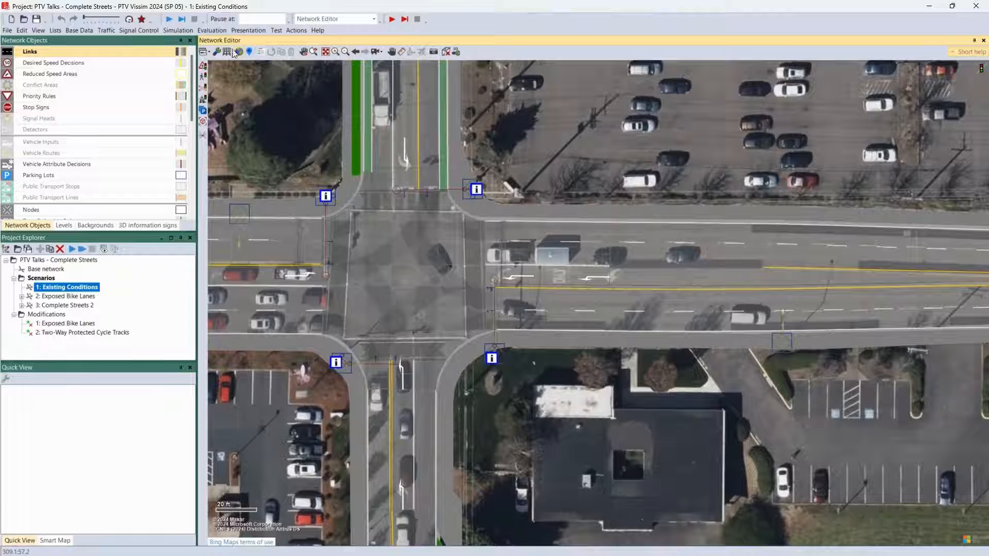
- Compare the intersection with the aerial image by switching wireframe display on and off, and hiding and restoring the links
left_click(228, 51)
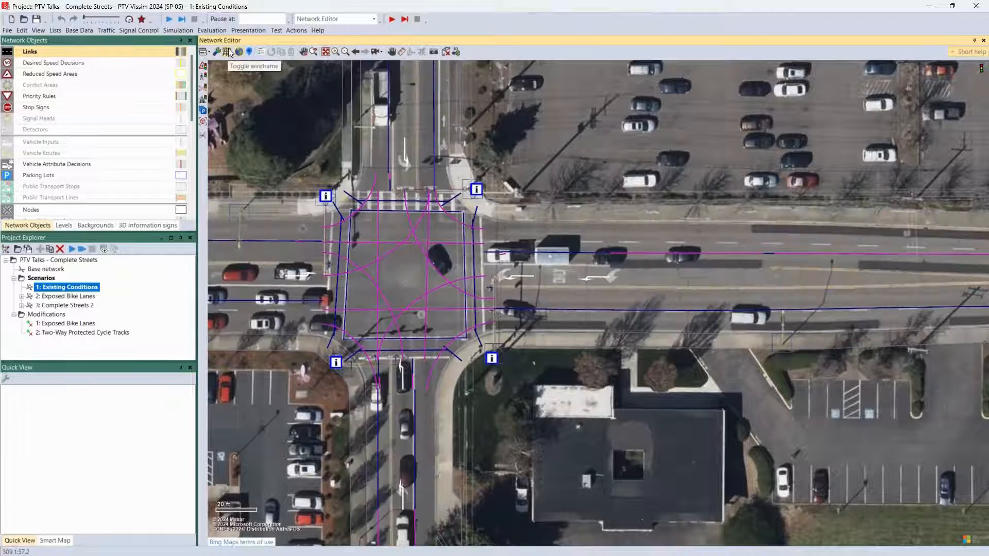
left_click(227, 51)
left_click(31, 64)
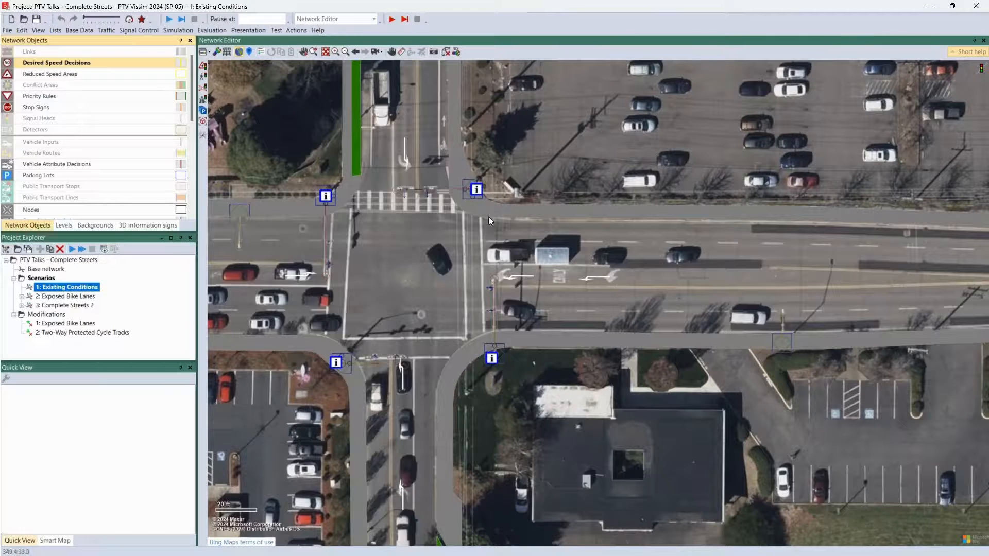
left_click(7, 52)
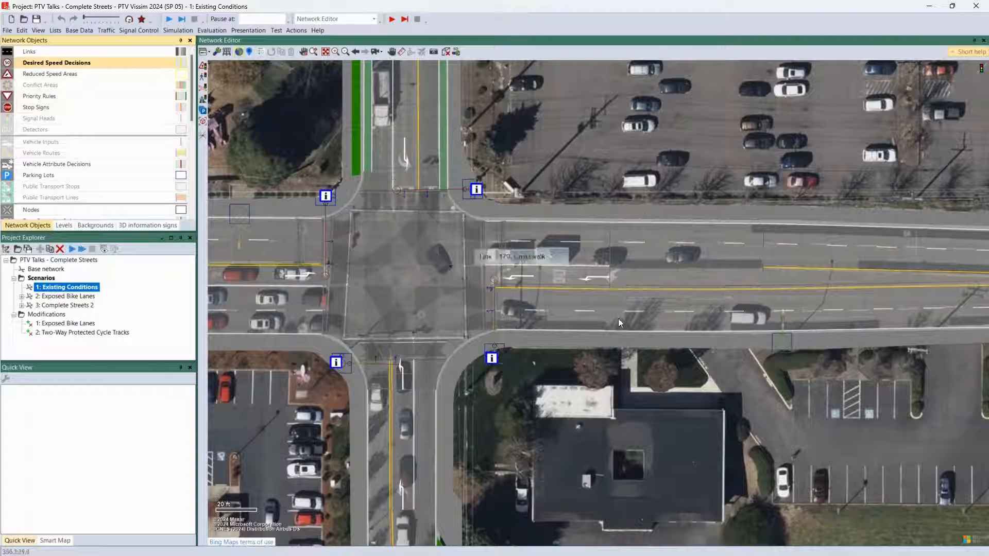
- Inspect the lane marking types of the E Barnett Rd WB connector just east of the intersection, and close its settings without changes
scroll(700, 285, "up", 3)
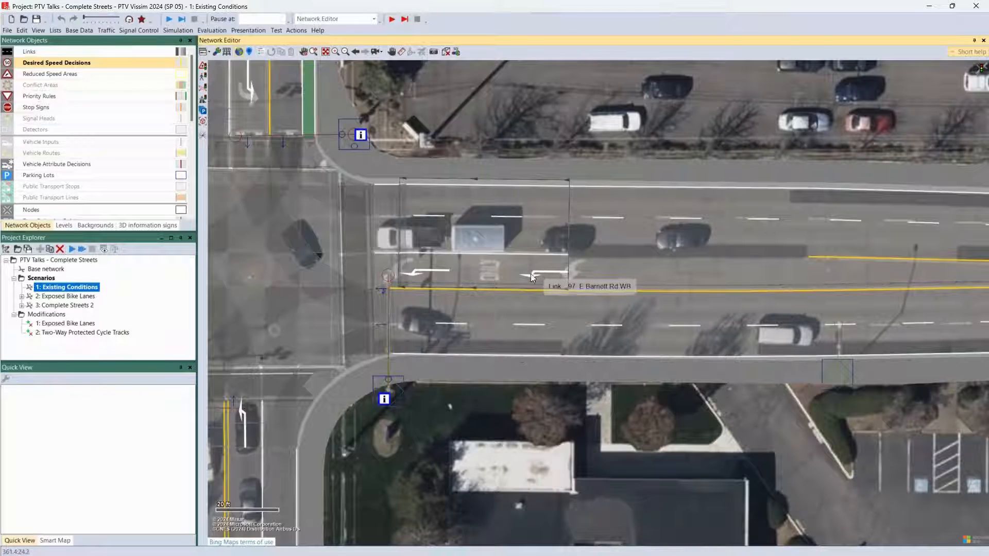
left_click_drag(467, 310, 244, 331)
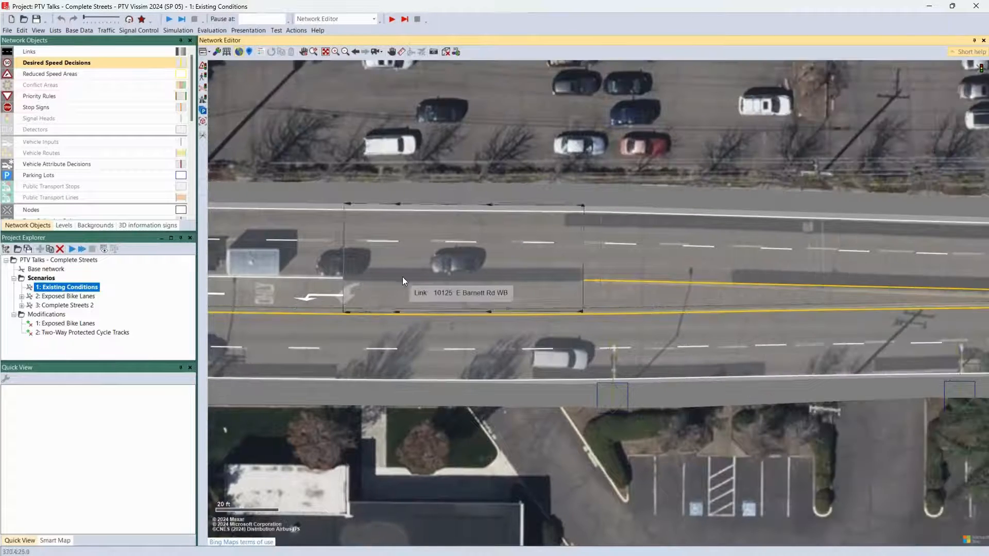
double_click(404, 277)
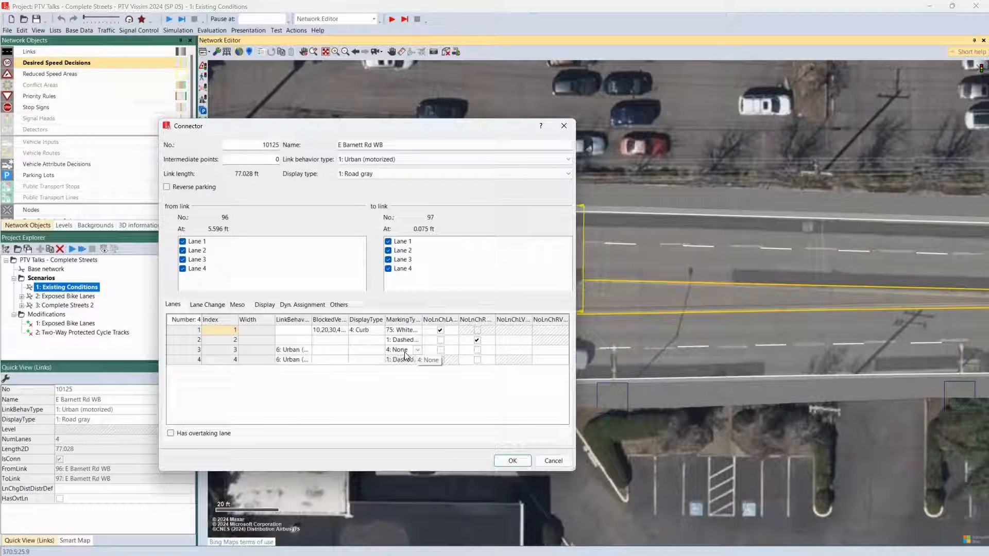
left_click(553, 461)
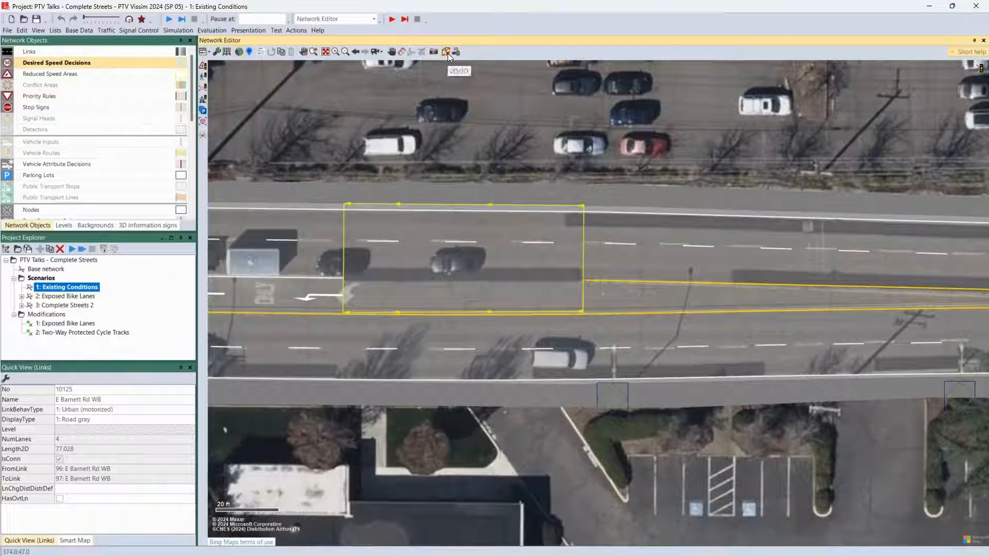
- Switch the network to 3D and examine the lane lines, turn arrows and centre turn lane markings along E Barnett Rd
left_click(446, 52)
left_click_drag(899, 222, 247, 333)
scroll(478, 330, "down", 4)
left_click_drag(666, 322, 462, 331)
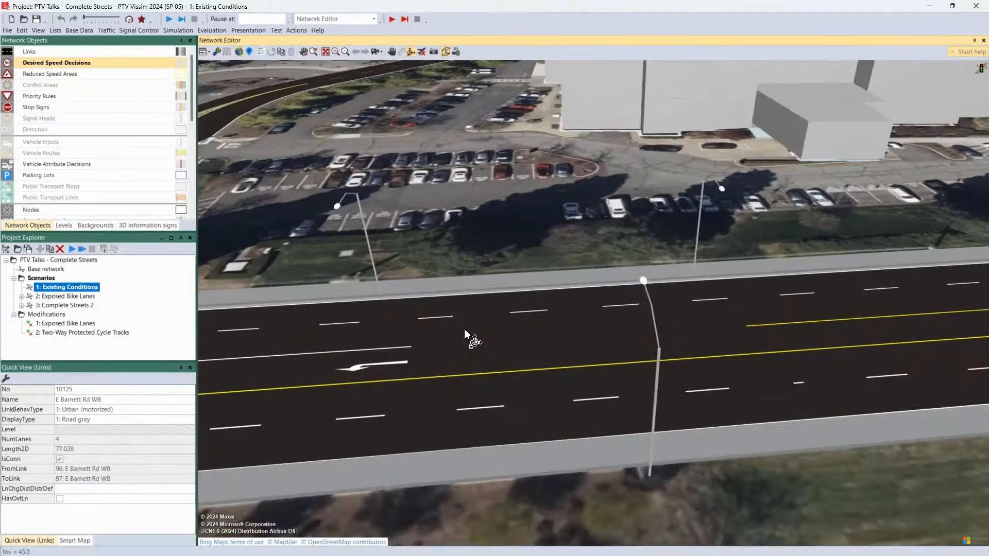
scroll(463, 340, "up", 3)
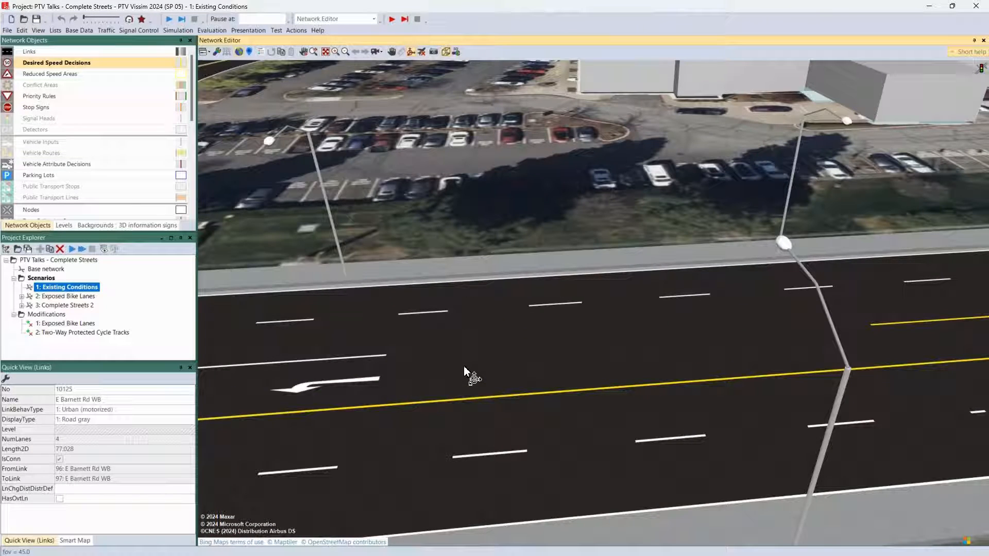
scroll(465, 367, "down", 6)
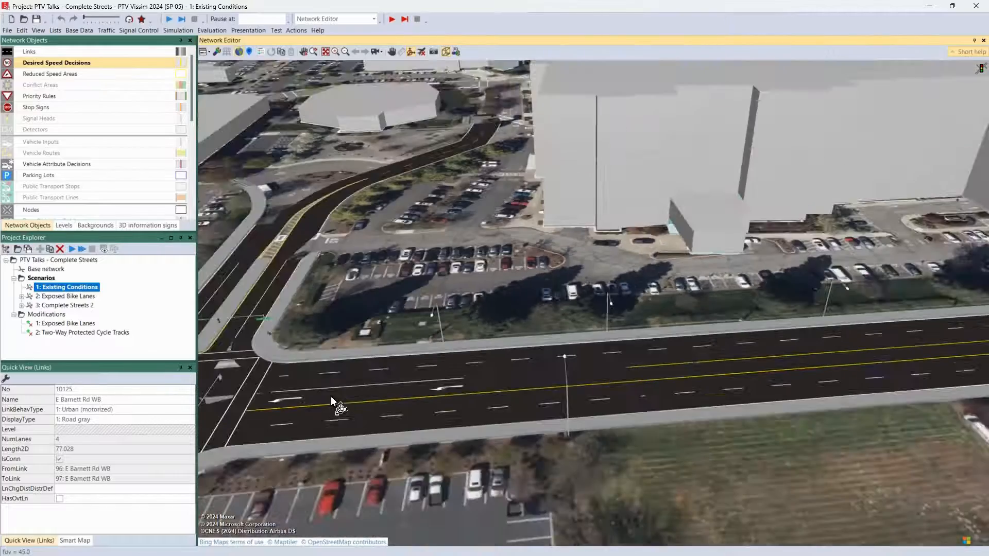
left_click_drag(357, 393, 814, 373)
left_click_drag(403, 390, 706, 373)
scroll(376, 419, "up", 3)
left_click_drag(377, 419, 430, 413)
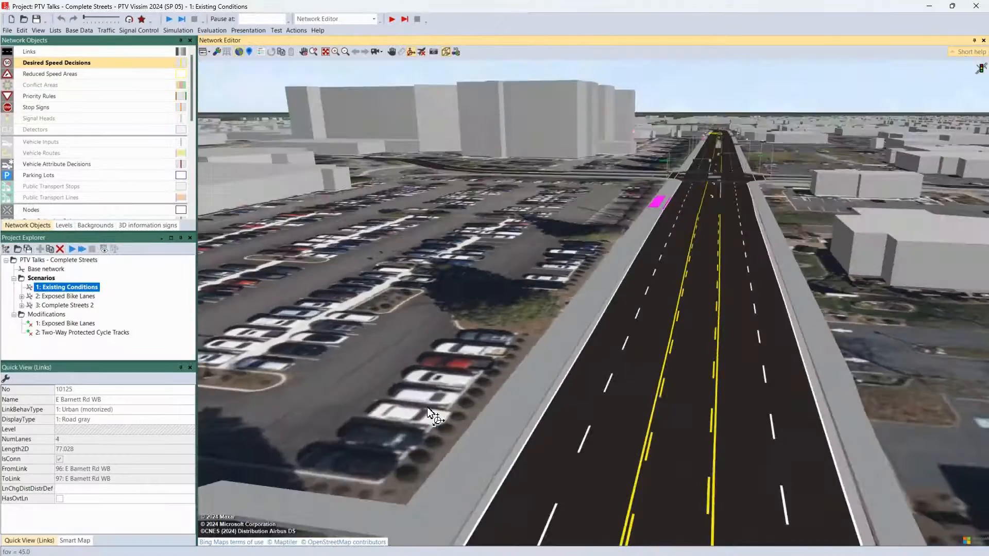
left_click_drag(783, 403, 691, 350)
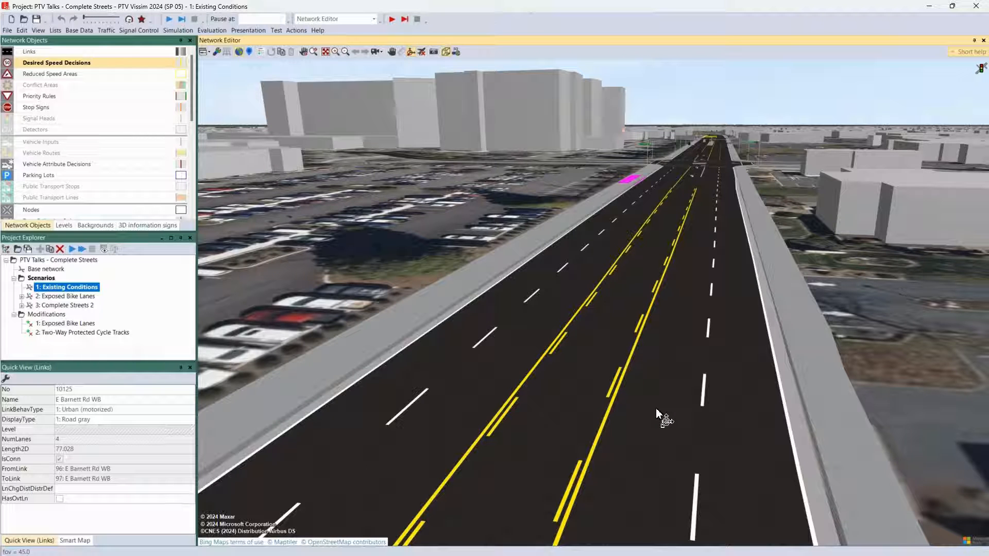
- Examine the E Barnett Rd segment in front of the hospital in 3D, including its raised median, bus stop and side-street junction
left_click_drag(655, 409, 759, 407)
scroll(848, 422, "down", 4)
left_click_drag(848, 421, 601, 360)
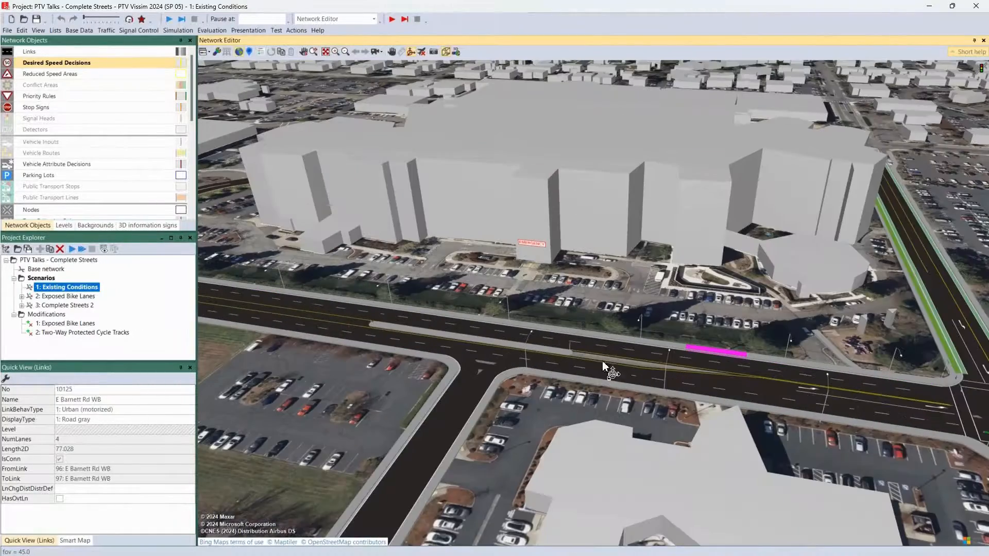
left_click_drag(807, 392, 425, 369)
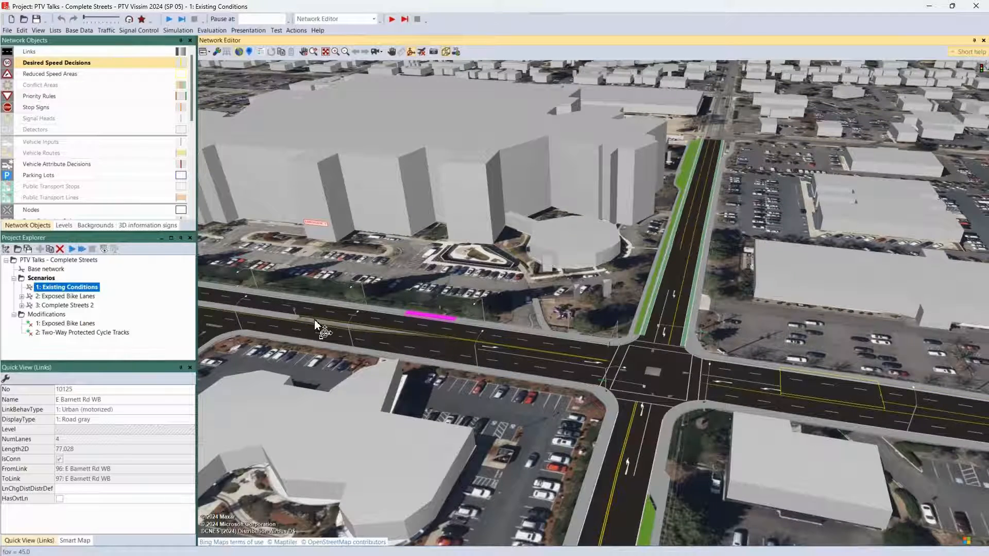
scroll(320, 326, "up", 5)
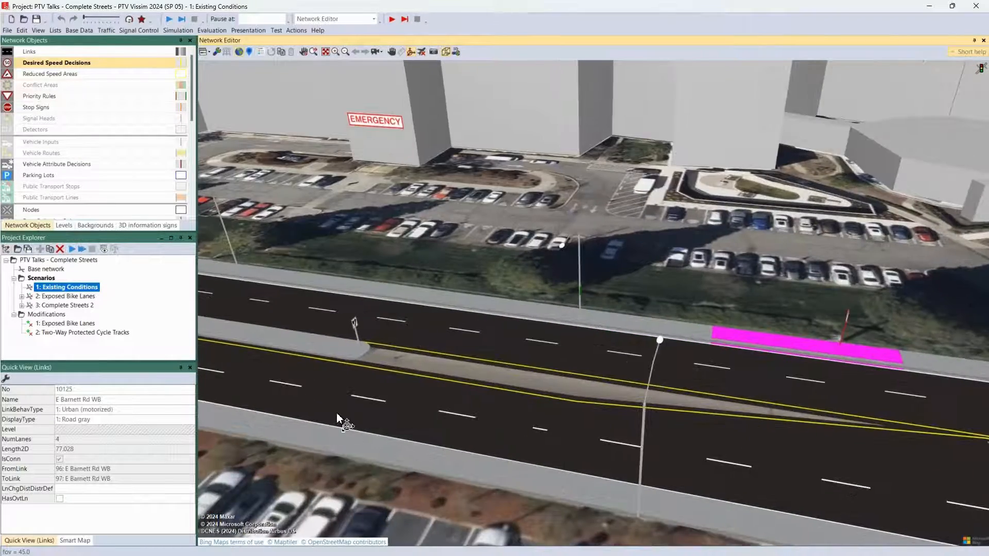
left_click_drag(338, 418, 409, 433)
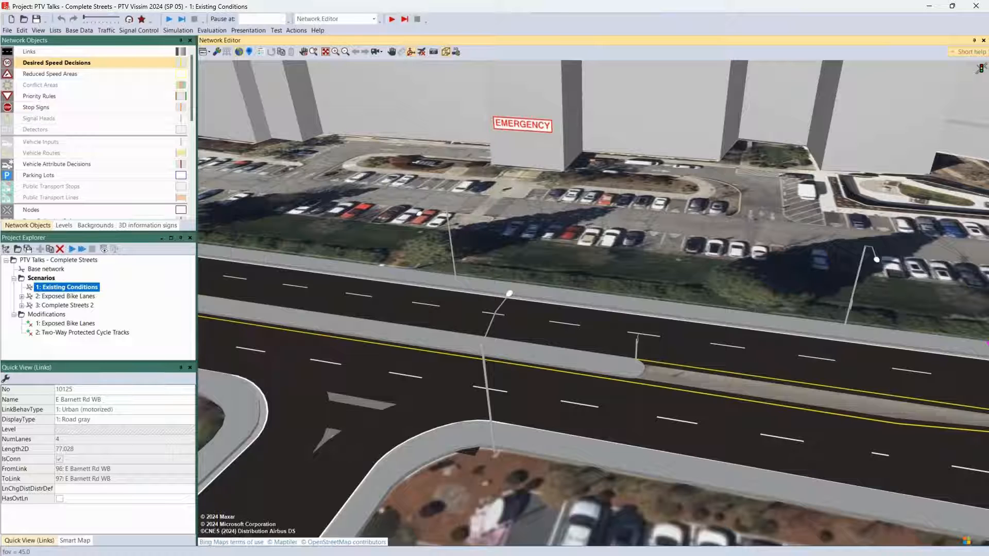
key("alt+Tab")
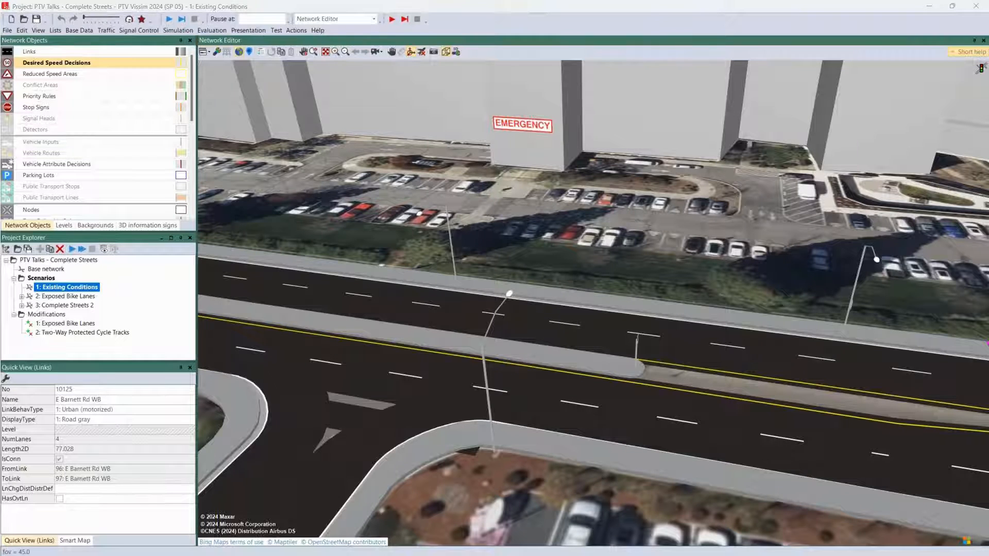
key("Right")
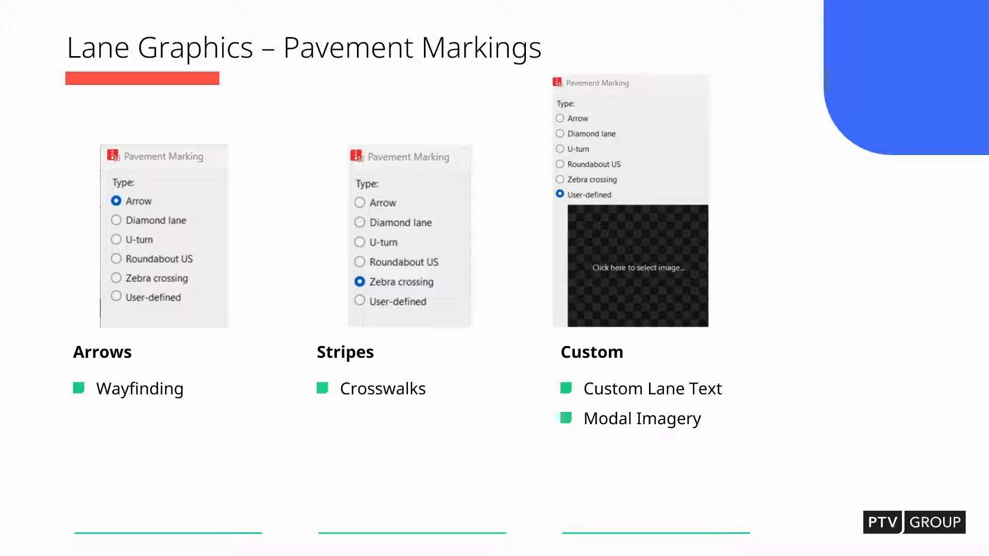
key("Right")
key("Left")
key("alt+Tab")
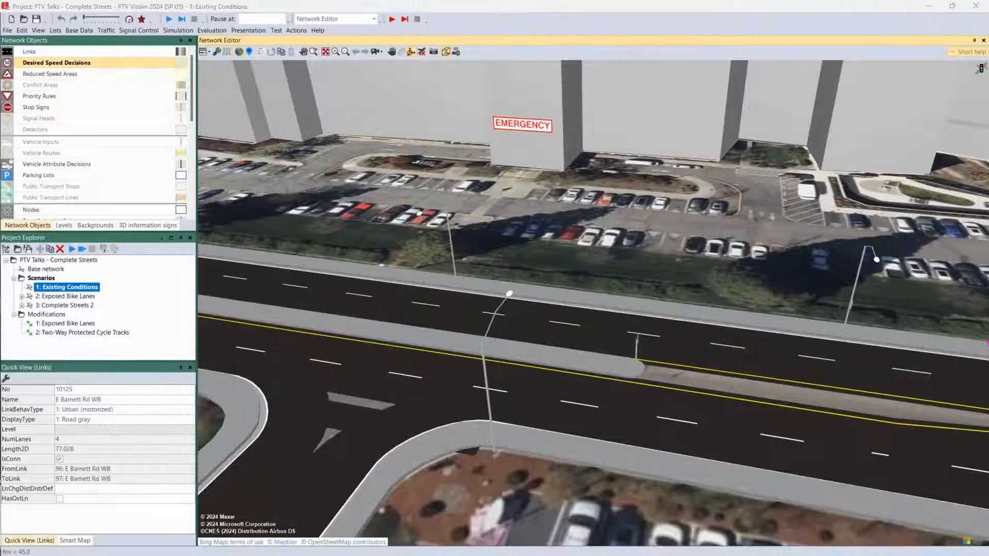
- Load the Complete Streets 2 scenario, examine its bus lane, crosswalk and cycle track markings up close, and show the intersection in 2D
left_click_drag(774, 479, 503, 325)
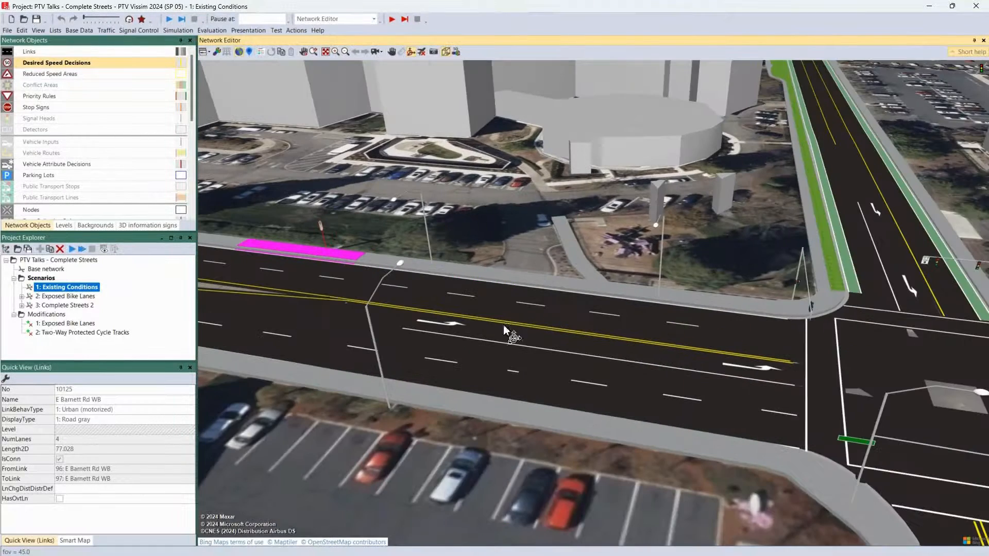
left_click(77, 306)
double_click(75, 308)
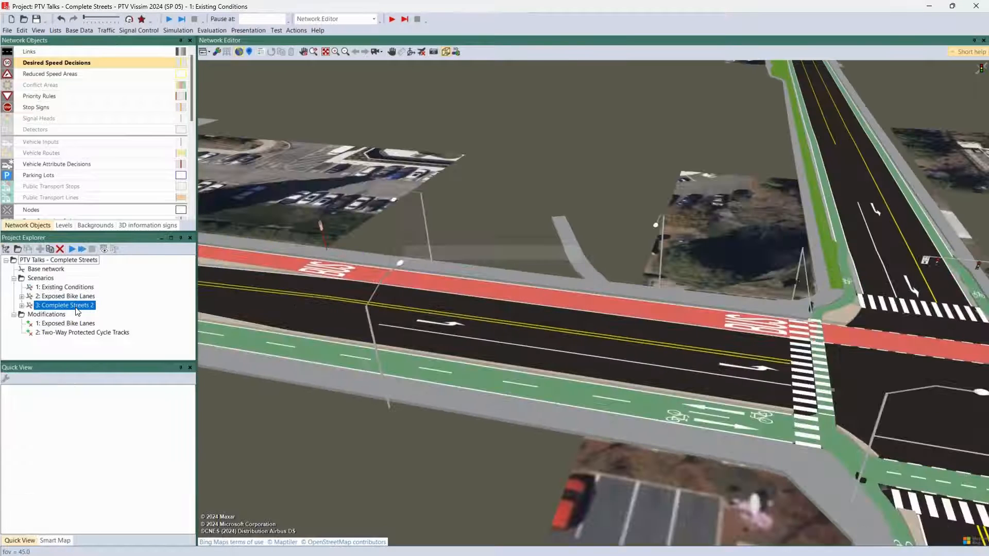
scroll(779, 469, "up", 3)
scroll(755, 419, "up", 4)
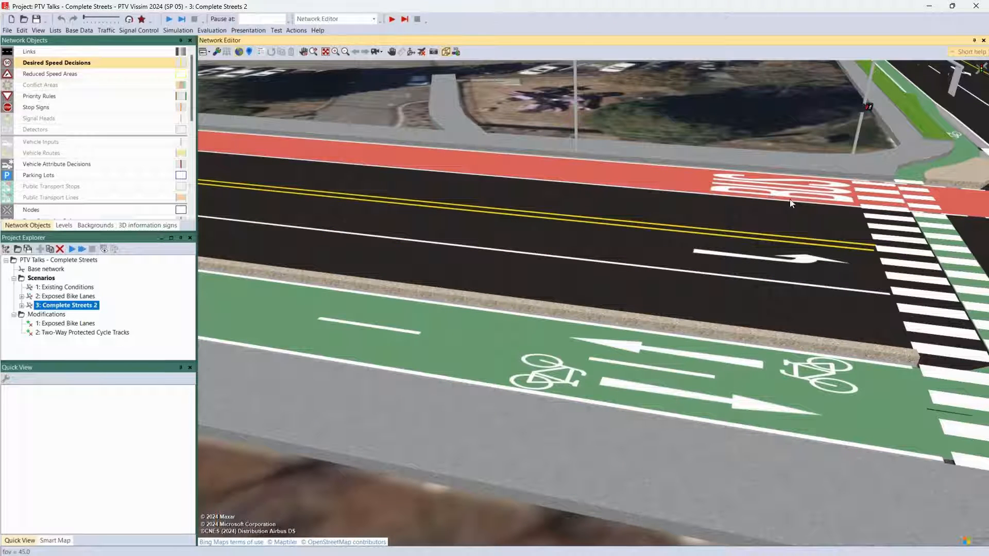
left_click(757, 214)
left_click(693, 142)
left_click(445, 53)
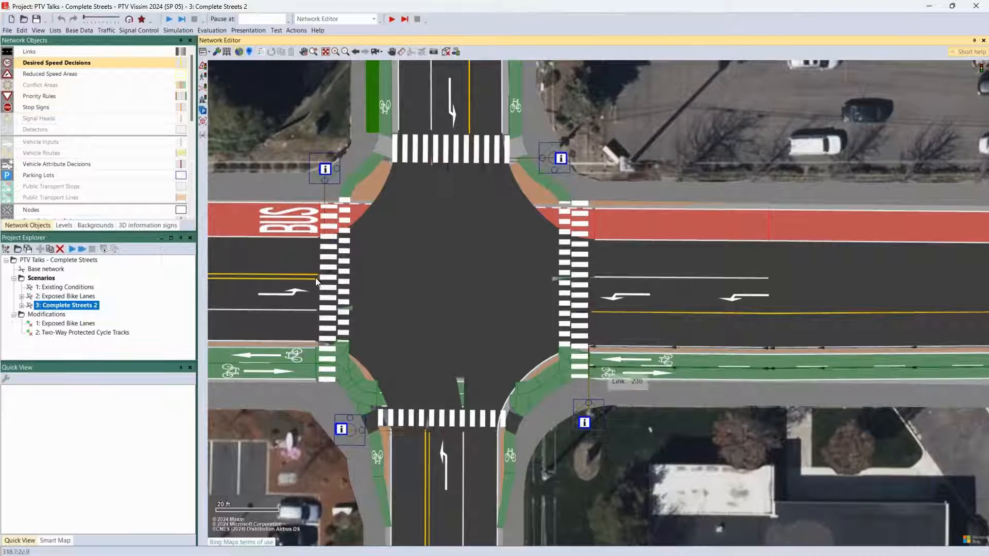
- Start a user-defined pavement marking on lane 3 of link 97, browse the available marking images, and cancel without adding it
scroll(75, 165, "down", 4)
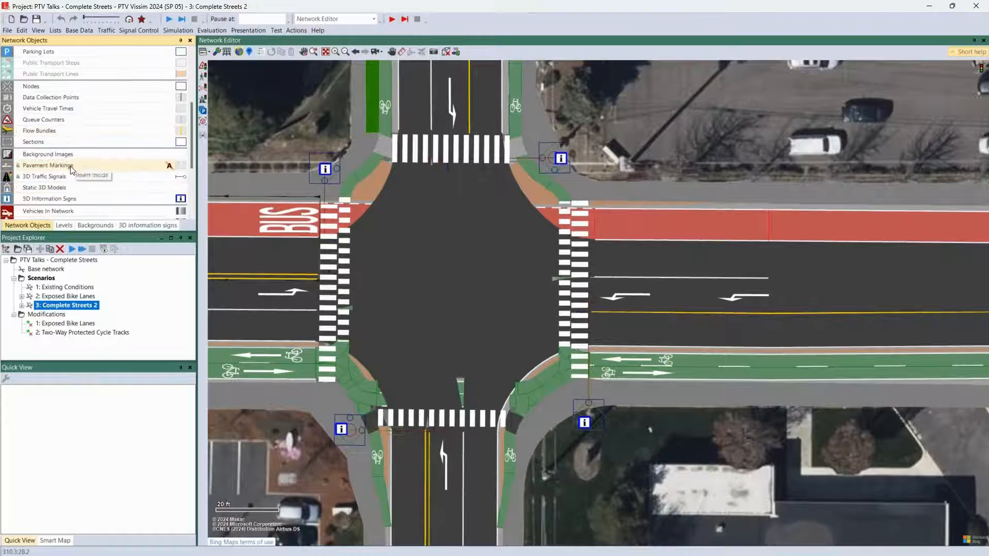
left_click(75, 167)
right_click(639, 257, "ctrl")
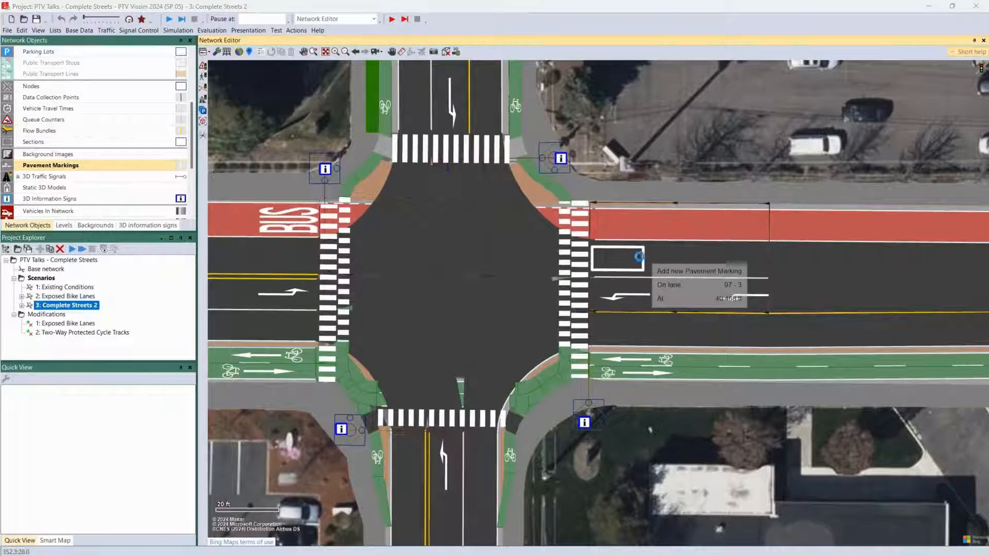
left_click(225, 231)
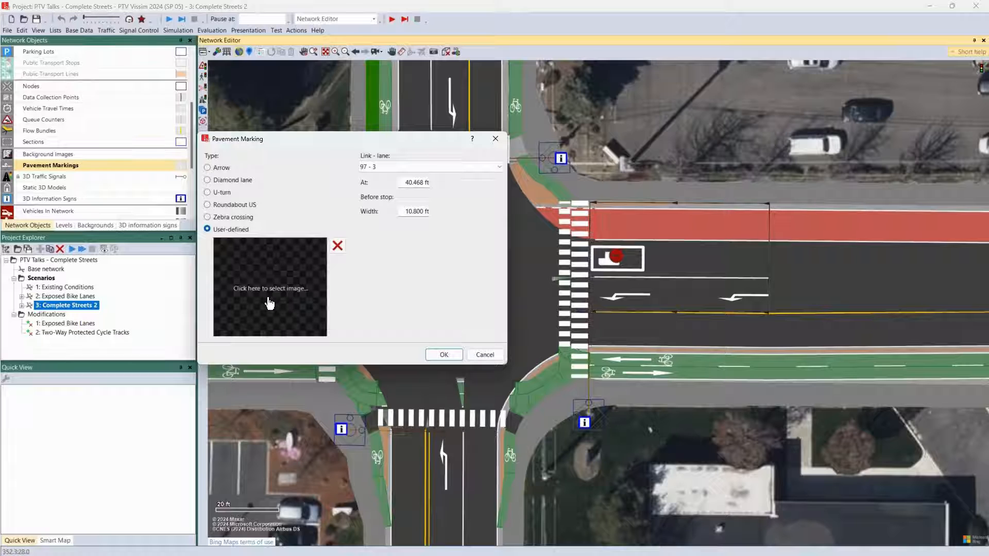
left_click(252, 292)
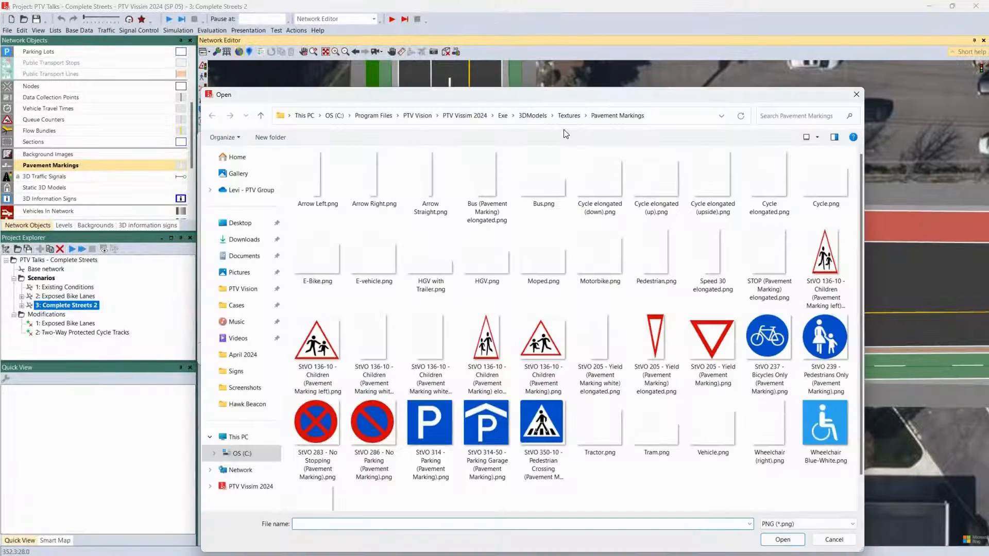
left_click_drag(510, 100, 426, 59)
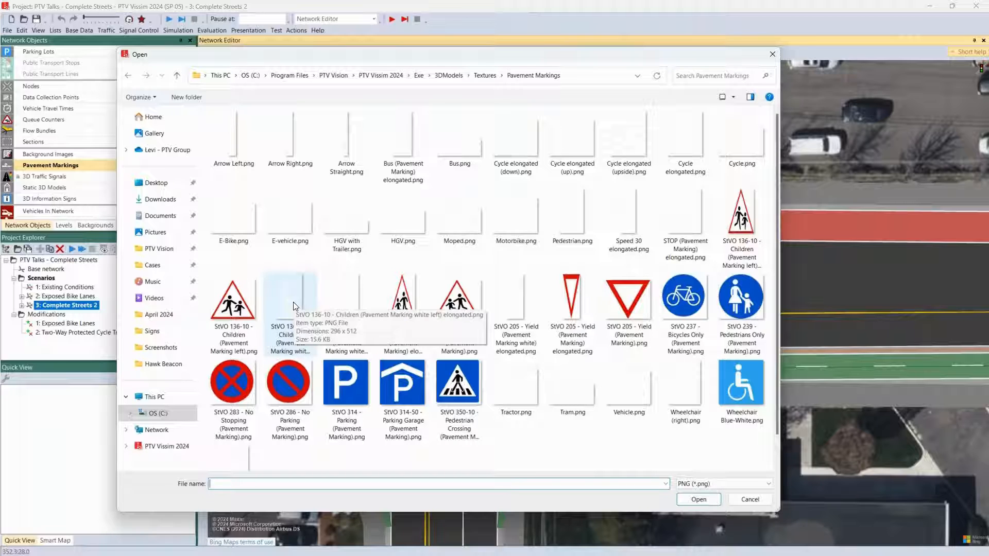
left_click(759, 500)
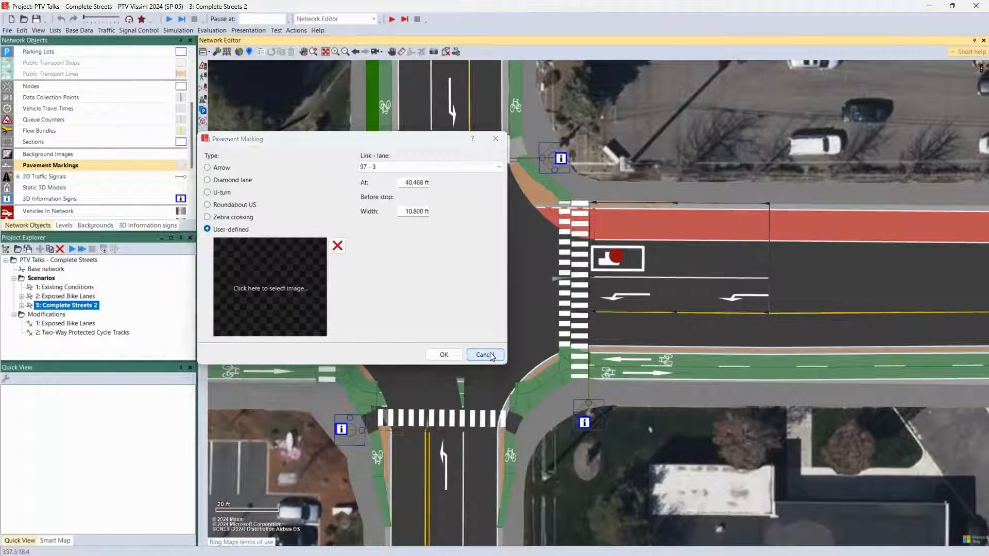
left_click(485, 355)
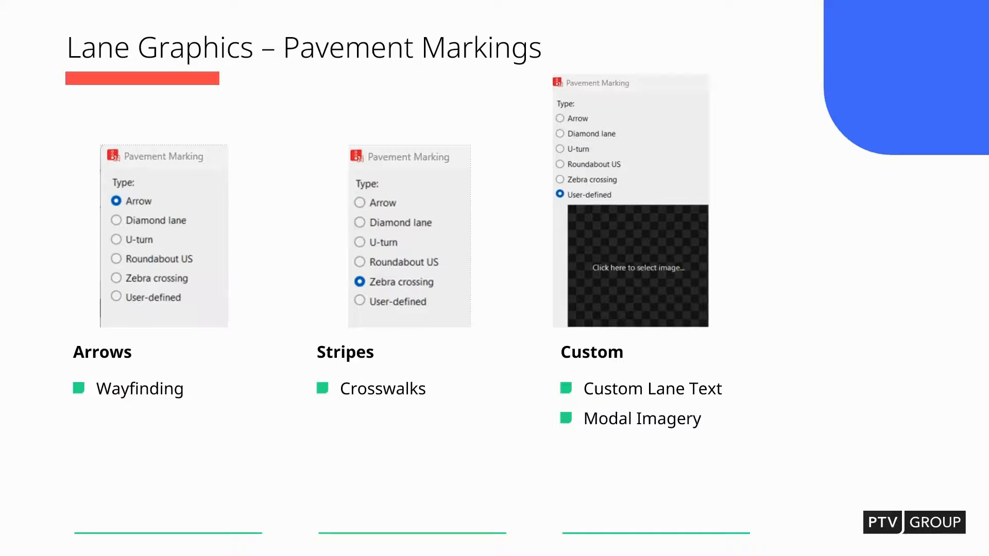
key("Right")
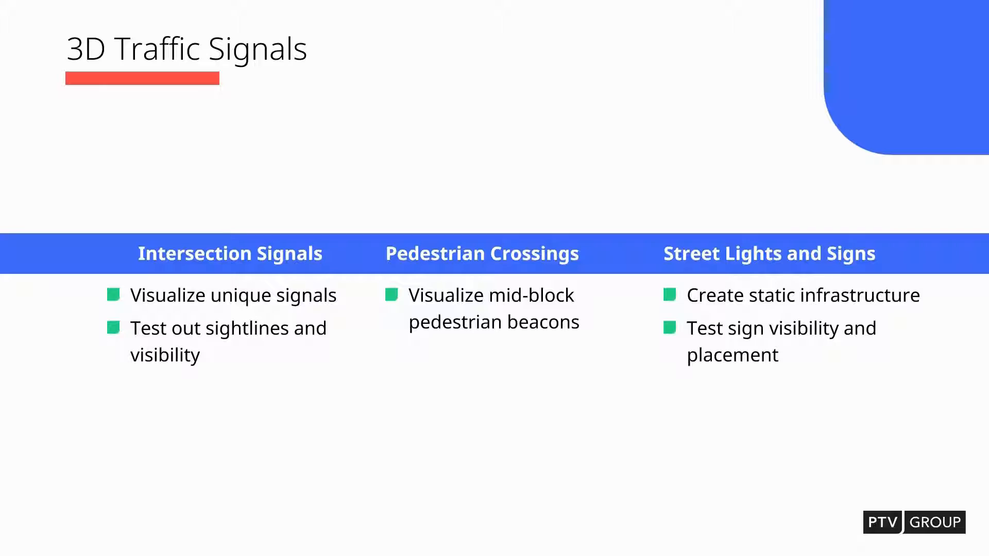
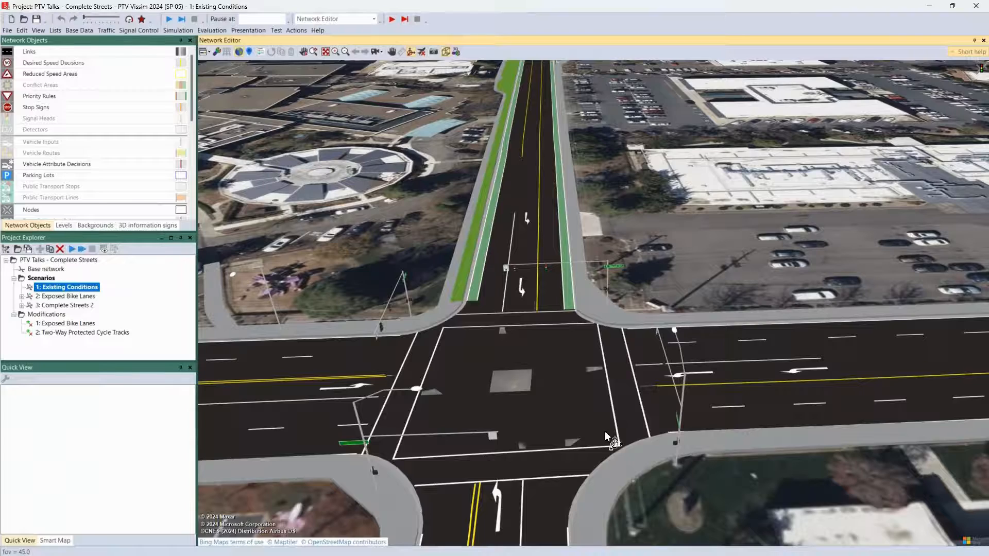
- Examine the E. Barnett Rd. and Murphy Rd. street name signs, signal heads and mast arms at the intersection in 3D
left_click_drag(605, 430, 574, 203)
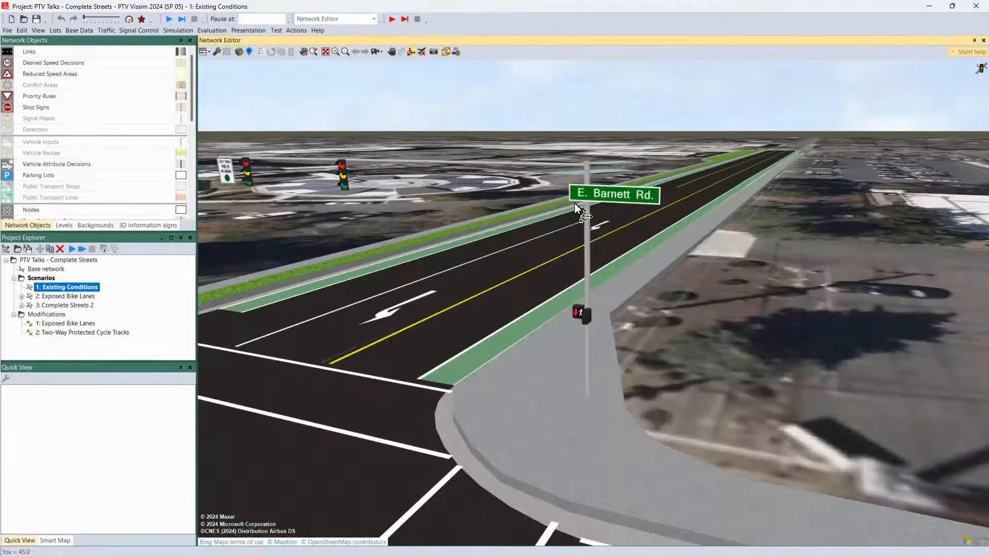
left_click_drag(440, 361, 486, 357)
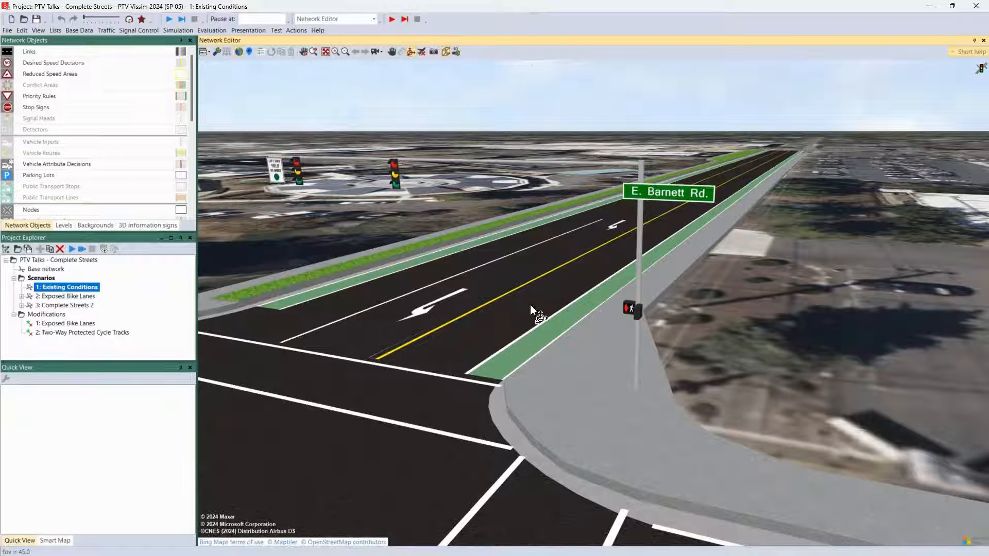
left_click_drag(529, 305, 514, 252)
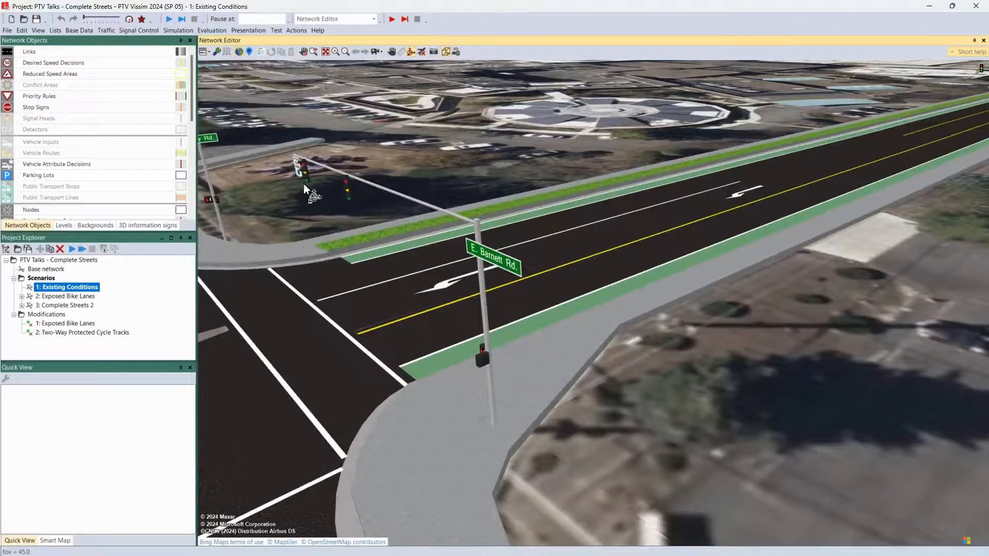
left_click_drag(306, 239, 549, 279)
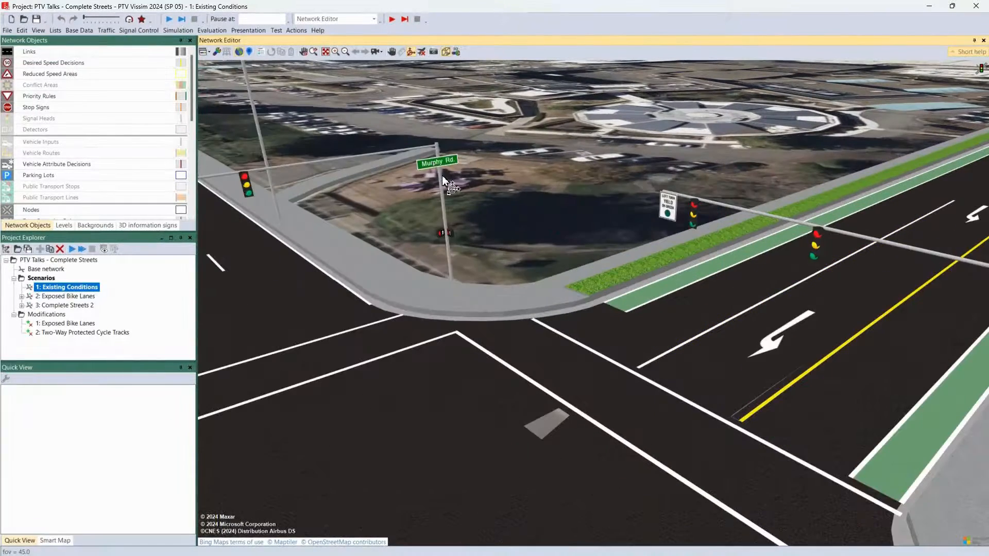
- Examine the EMERGENCY sign on the hospital building up close in 3D, resetting the view through 2D on the way
scroll(490, 226, "down", 3)
left_click_drag(321, 134, 413, 258)
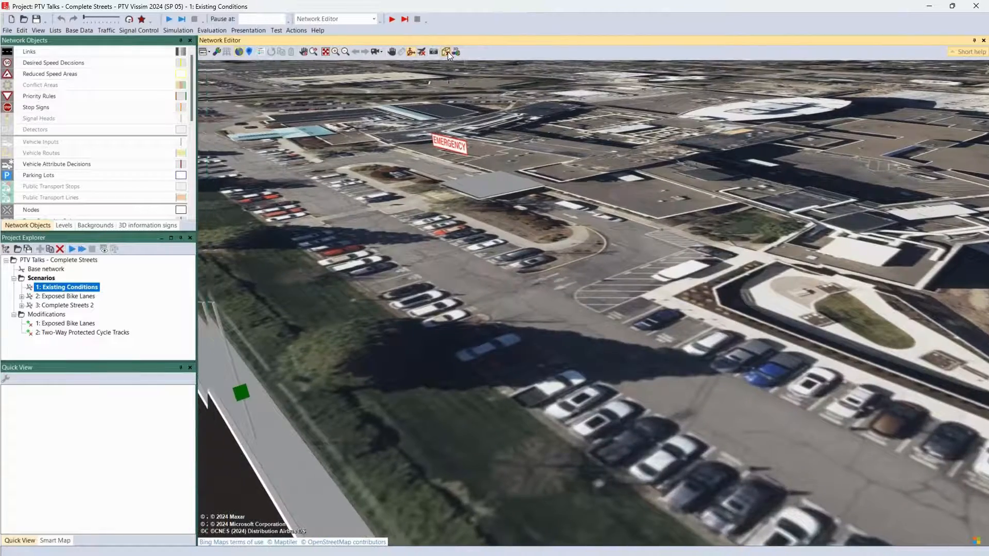
left_click(447, 51)
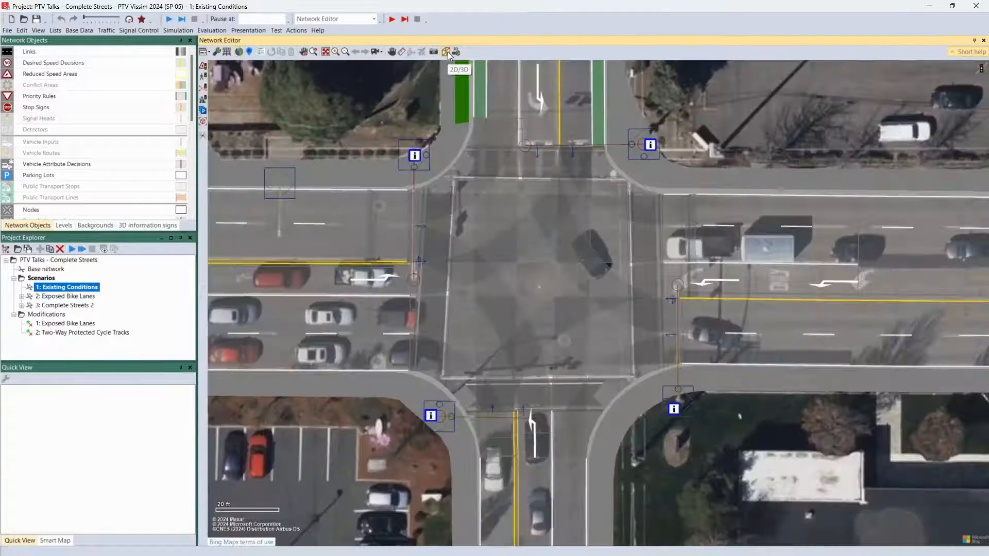
left_click(447, 51)
scroll(875, 290, "up", 3)
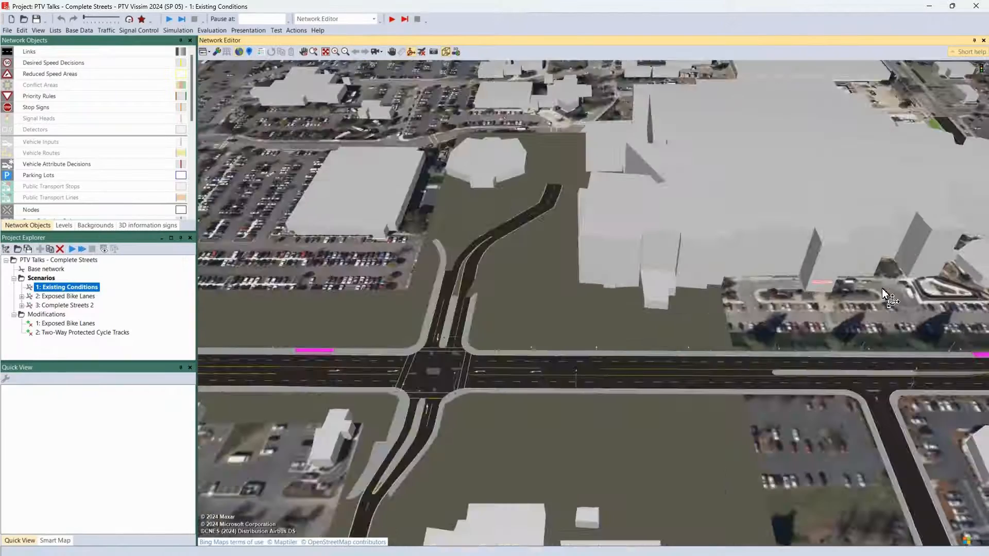
scroll(868, 291, "up", 5)
left_click_drag(698, 330, 651, 301)
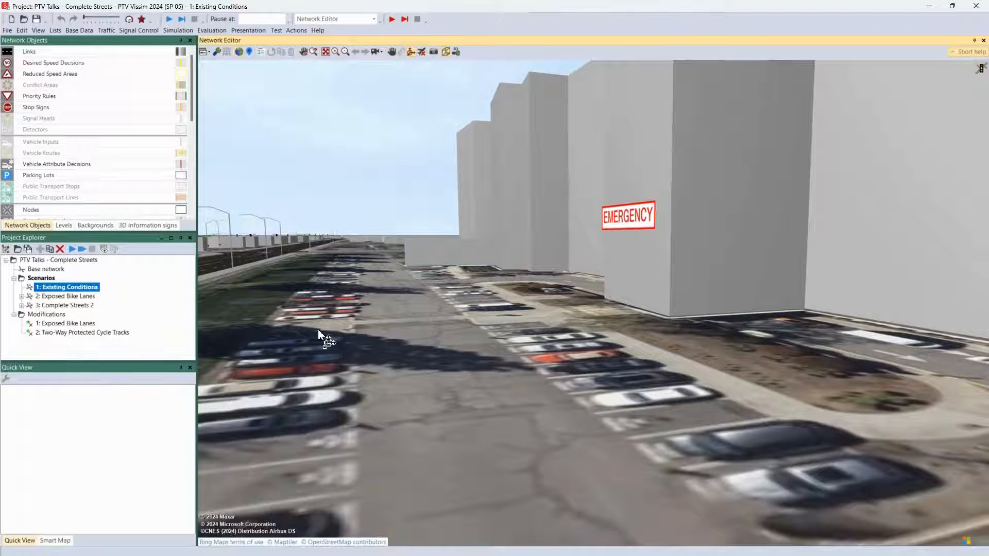
scroll(319, 332, "up", 3)
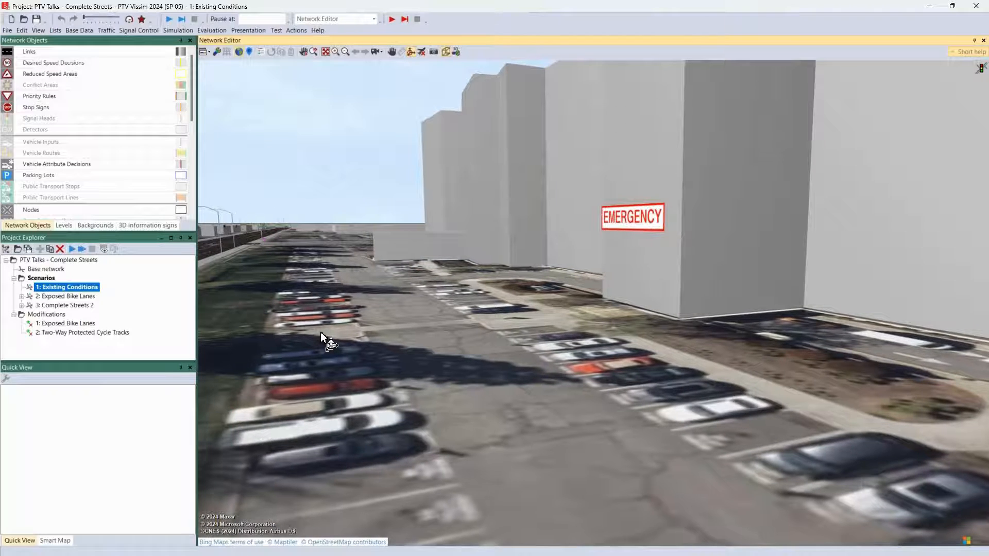
scroll(320, 331, "up", 3)
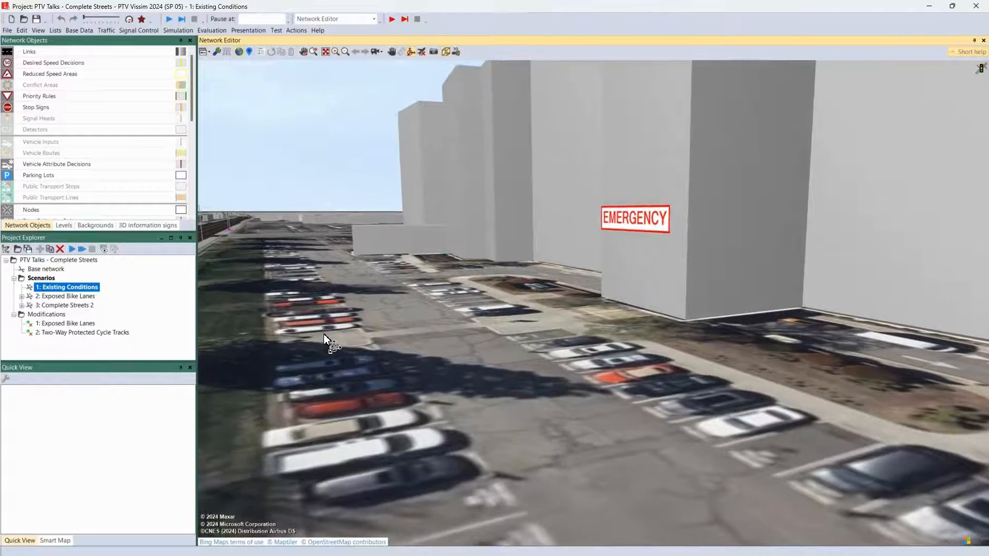
- Show the network in 2D instead of 3D and turn off the background map along E Barnett Rd
scroll(323, 334, "down", 10)
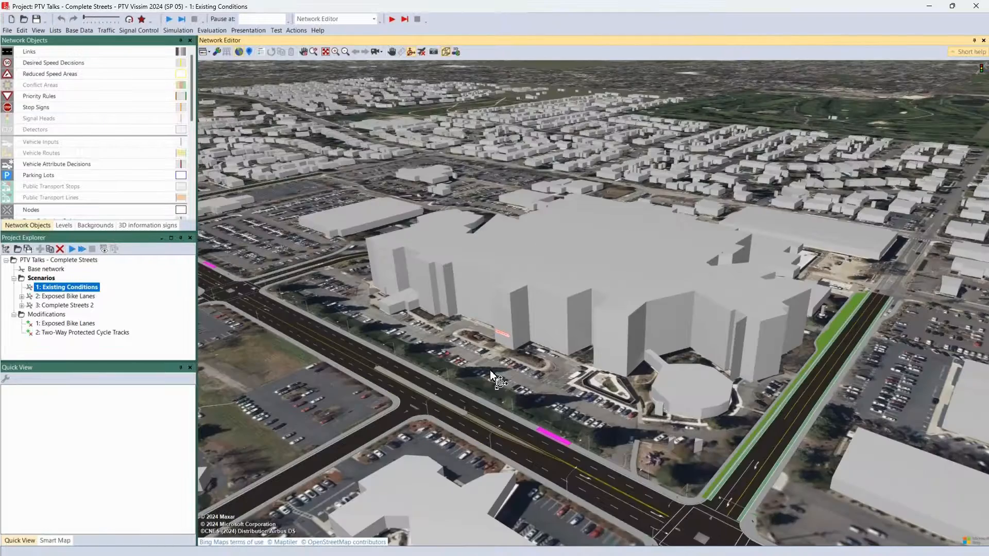
scroll(491, 375, "down", 5)
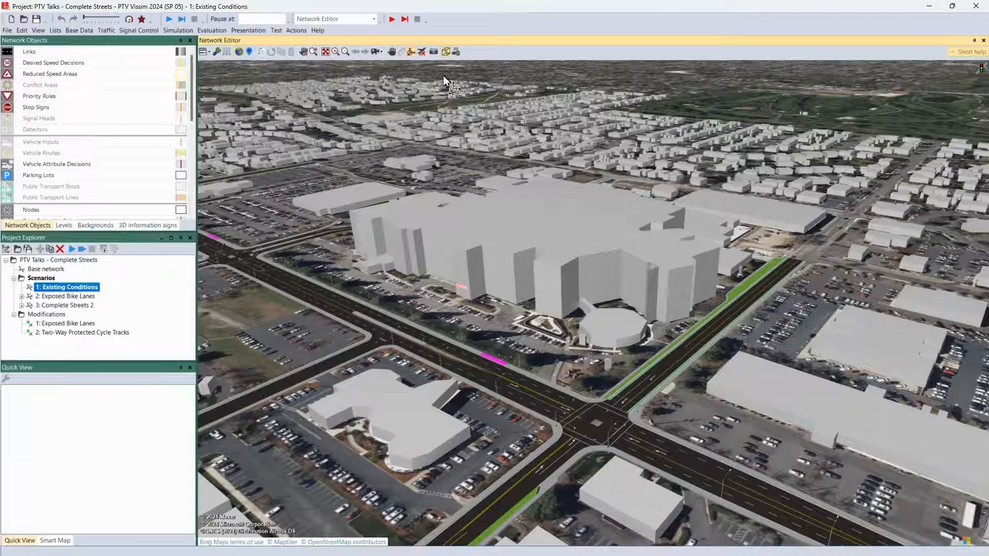
left_click(447, 53)
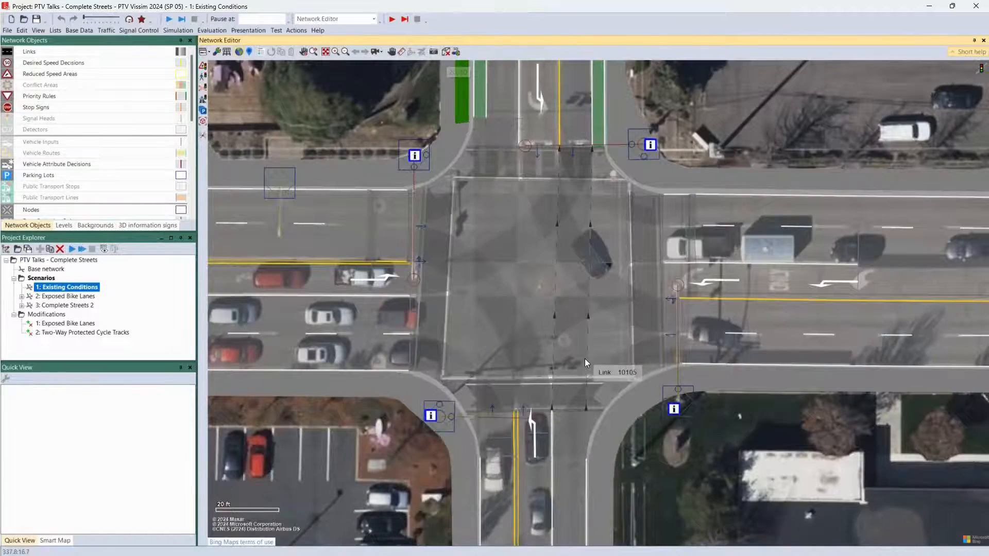
scroll(585, 359, "down", 3)
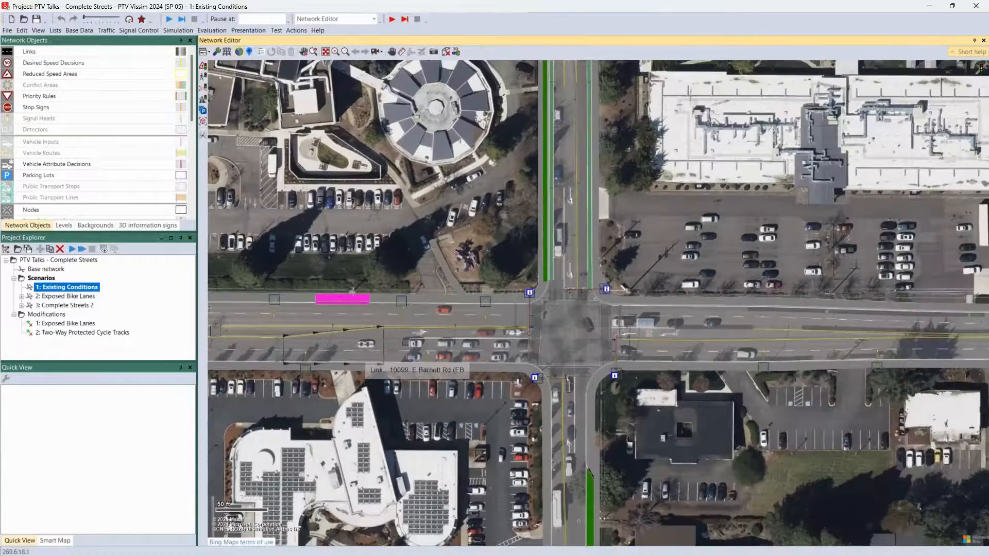
left_click_drag(386, 355, 702, 339)
left_click_drag(372, 385, 570, 361)
left_click(240, 51)
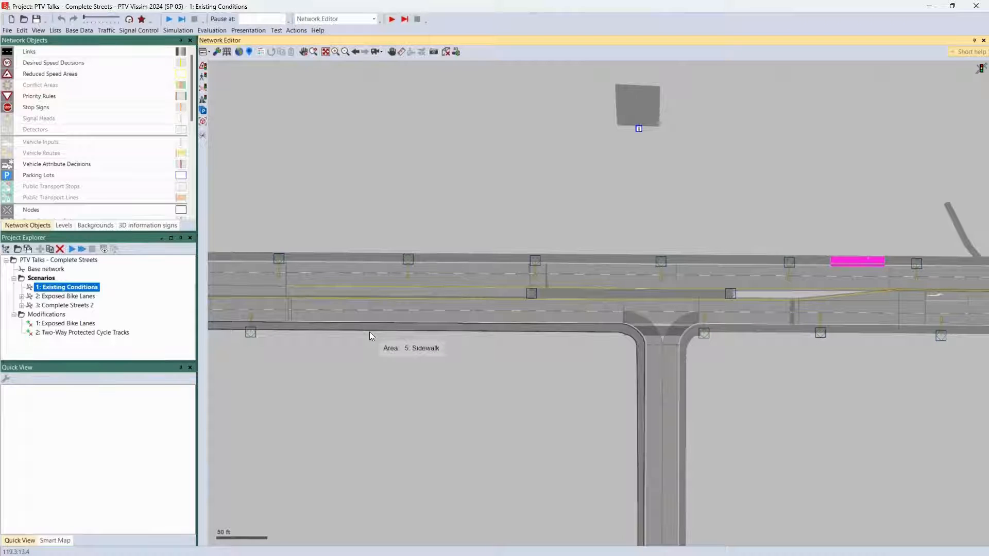
- Select link 62, the westbound E Barnett Rd approach with left-turn arrows, and examine its lanes east of the intersection
left_click_drag(427, 386, 711, 386)
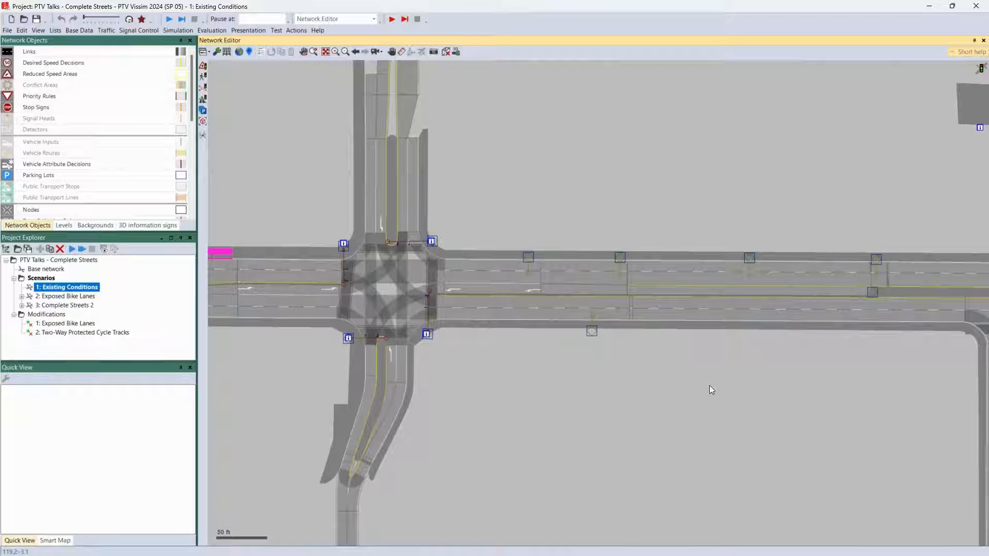
left_click_drag(508, 338, 366, 321)
scroll(351, 264, "up", 3)
scroll(349, 263, "up", 2)
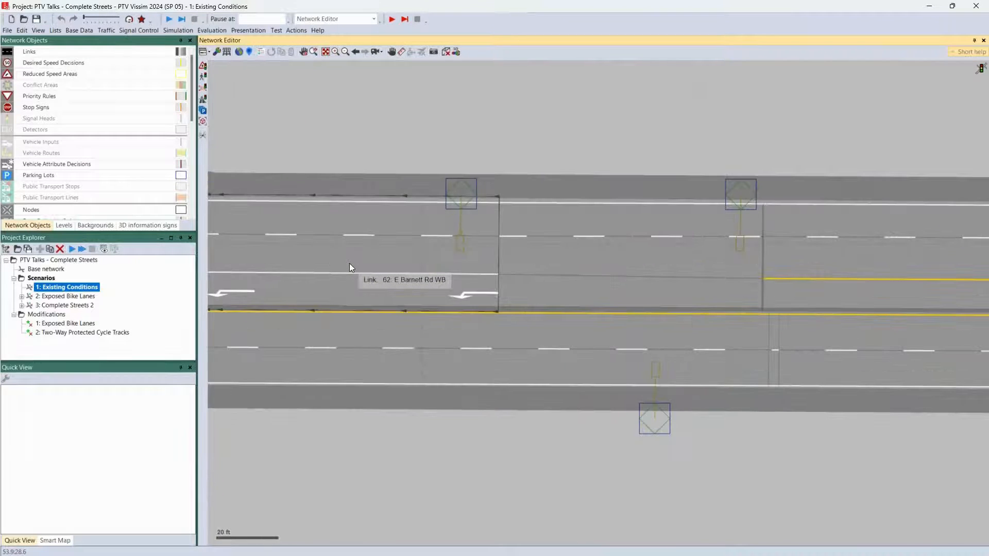
left_click_drag(347, 276, 512, 287)
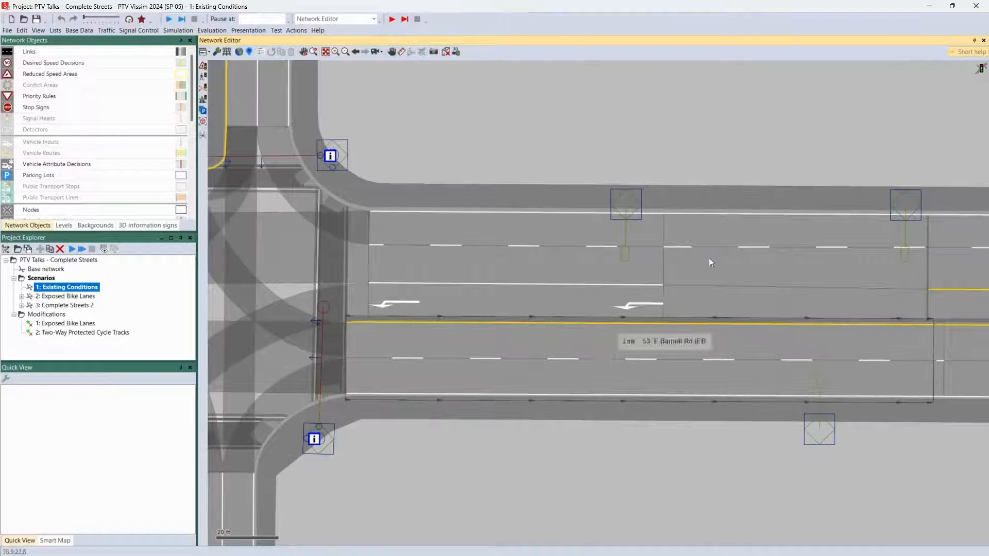
left_click(481, 286)
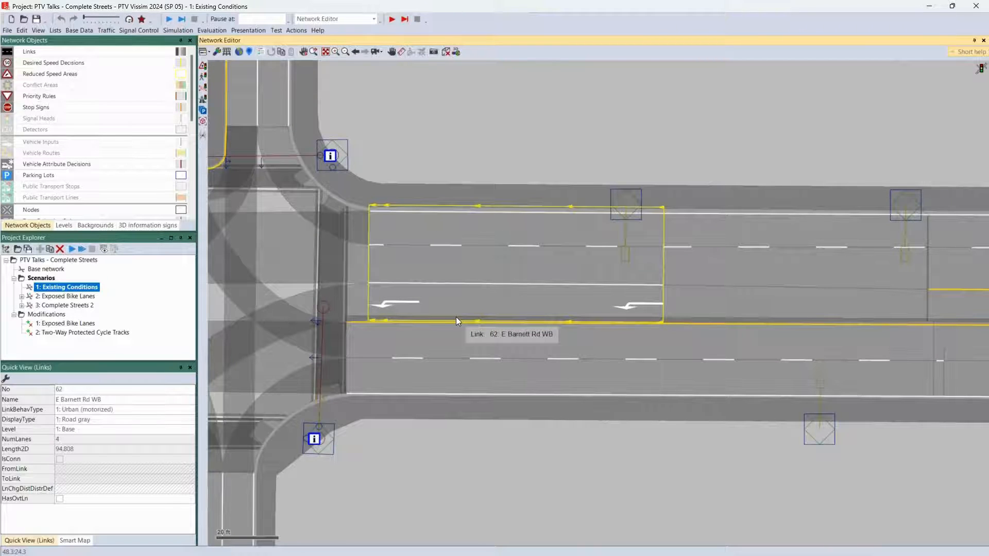
left_click_drag(777, 304, 625, 319)
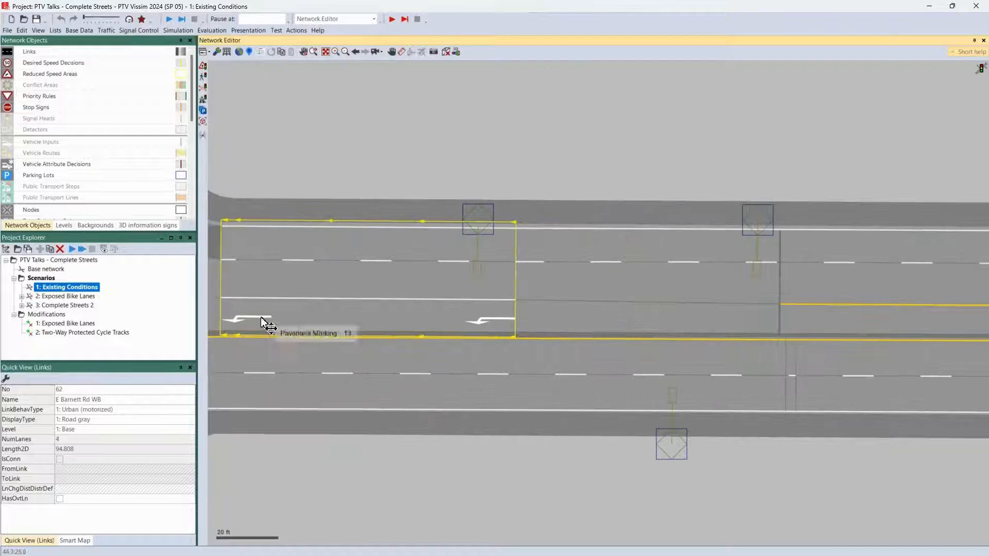
- Measure the distance from the intersection end of link 62 to the far end of the turn-lane taper
left_click(402, 52)
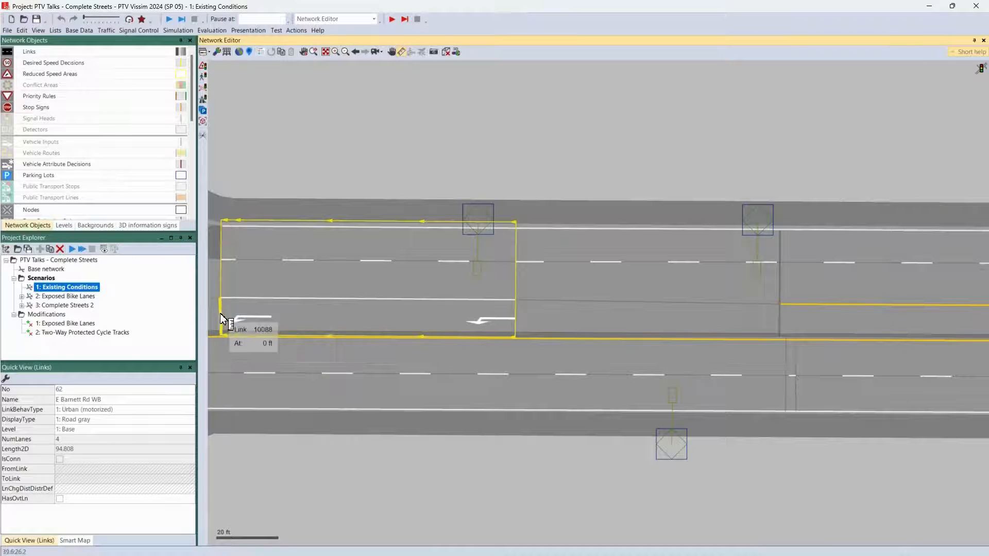
left_click_drag(795, 345, 777, 313)
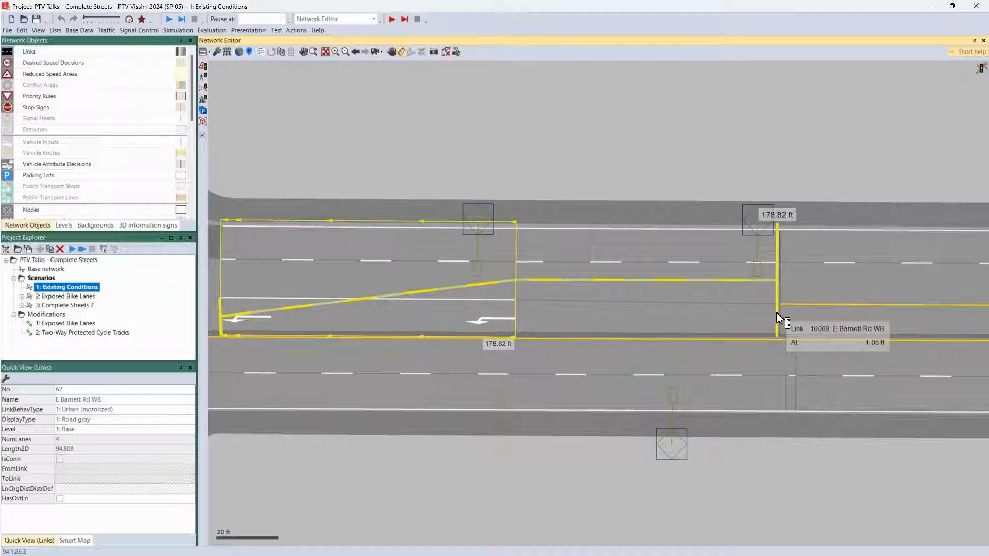
left_click_drag(777, 314, 784, 305)
left_click(401, 51)
- Open the link 62 properties, examine the width and display type of lane 1, and accept the dialog unchanged
double_click(417, 256)
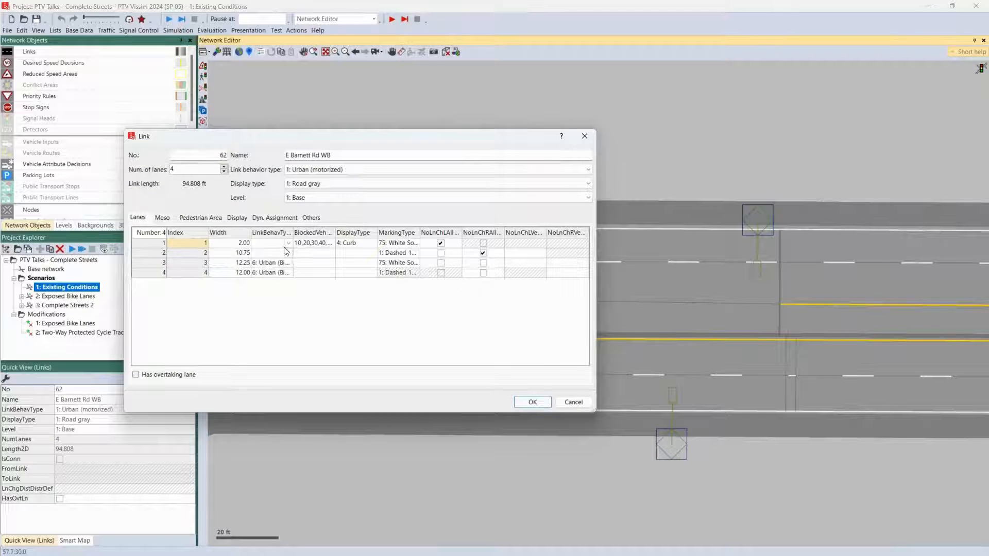
left_click(221, 244)
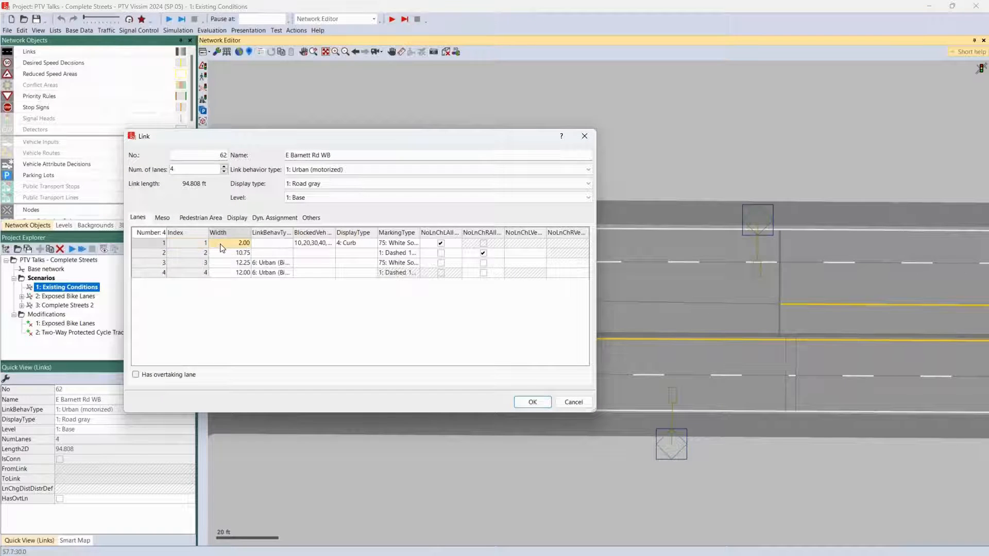
left_click(362, 247)
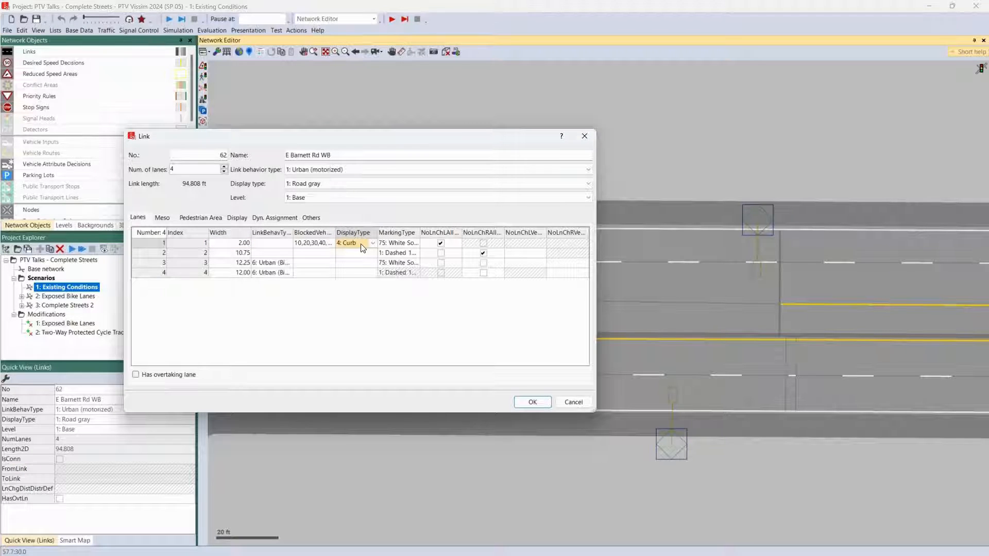
left_click(533, 402)
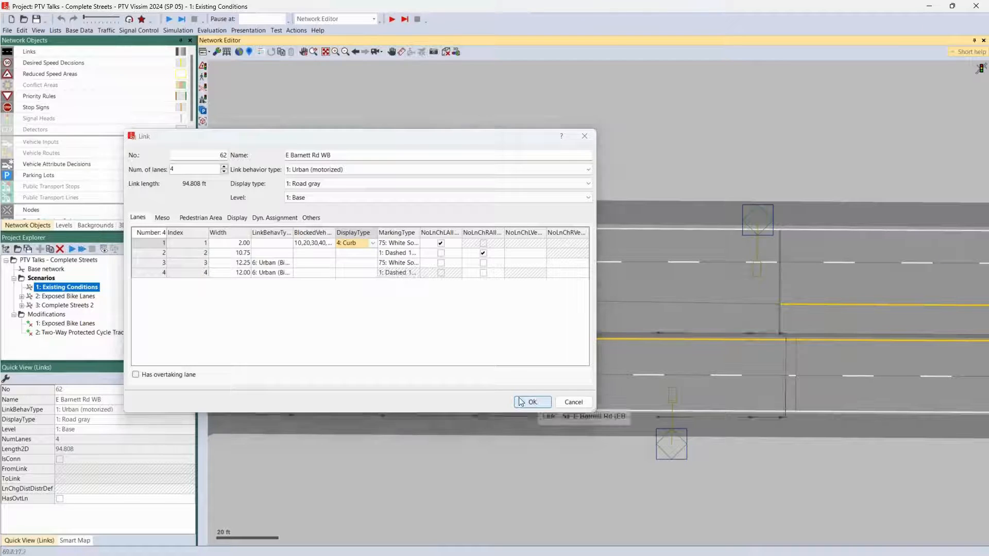
- Hide the areas in the network so the sidewalks are not drawn, and clear the link selection
scroll(24, 199, "down", 3)
scroll(26, 200, "down", 3)
left_click(8, 178)
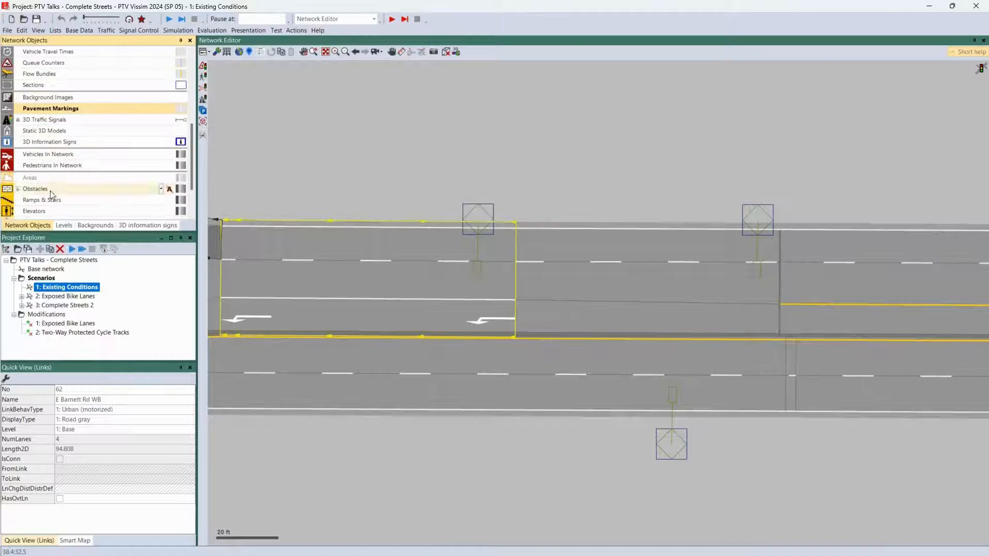
left_click(270, 206)
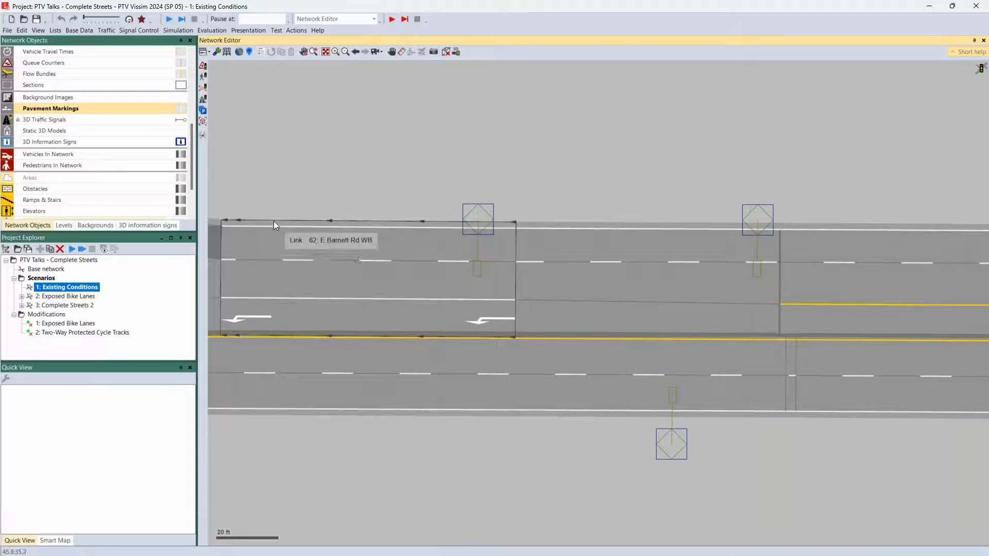
- Reopen the link 62 properties, browse the available marking types for lane 1, and cancel without changing anything
scroll(279, 224, "up", 2)
scroll(280, 225, "up", 2)
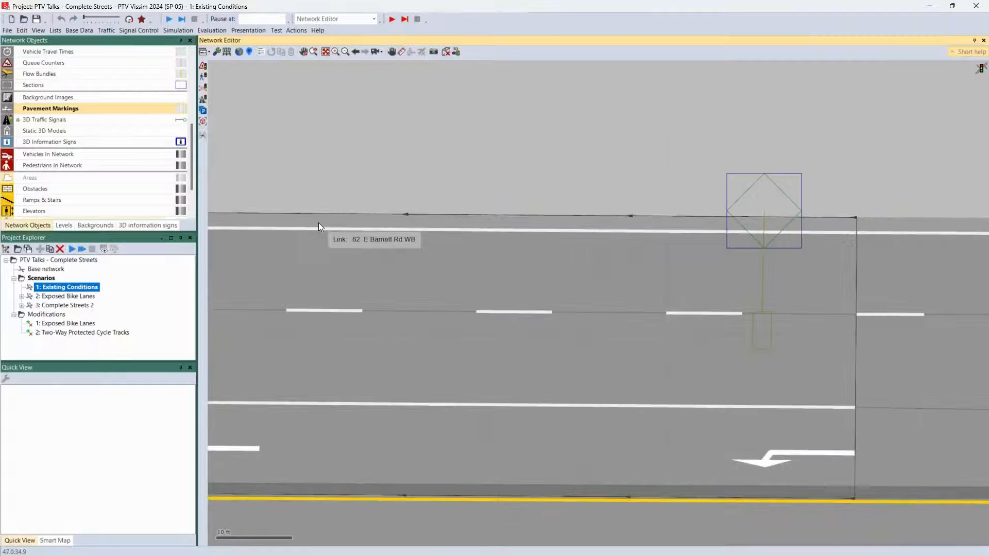
left_click(352, 279)
double_click(352, 279)
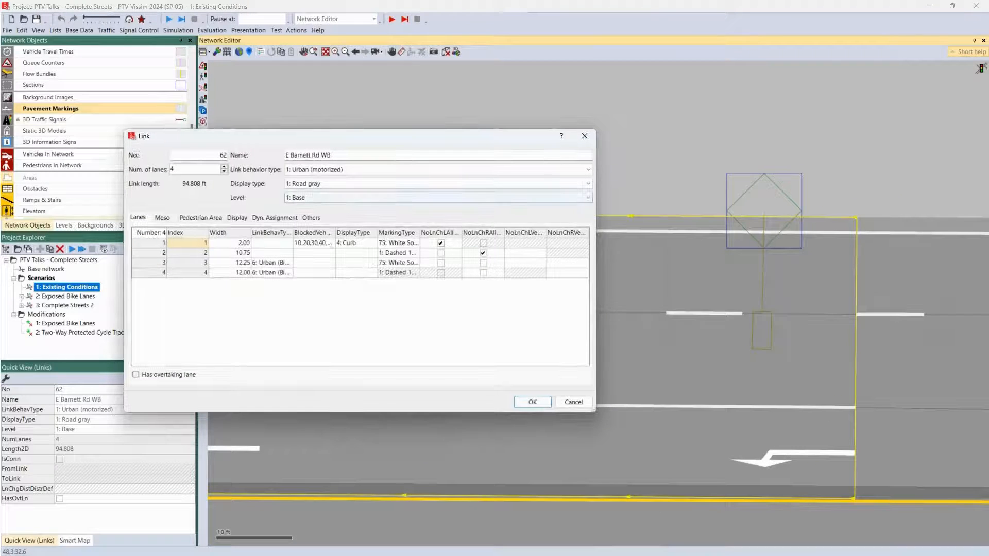
left_click(416, 245)
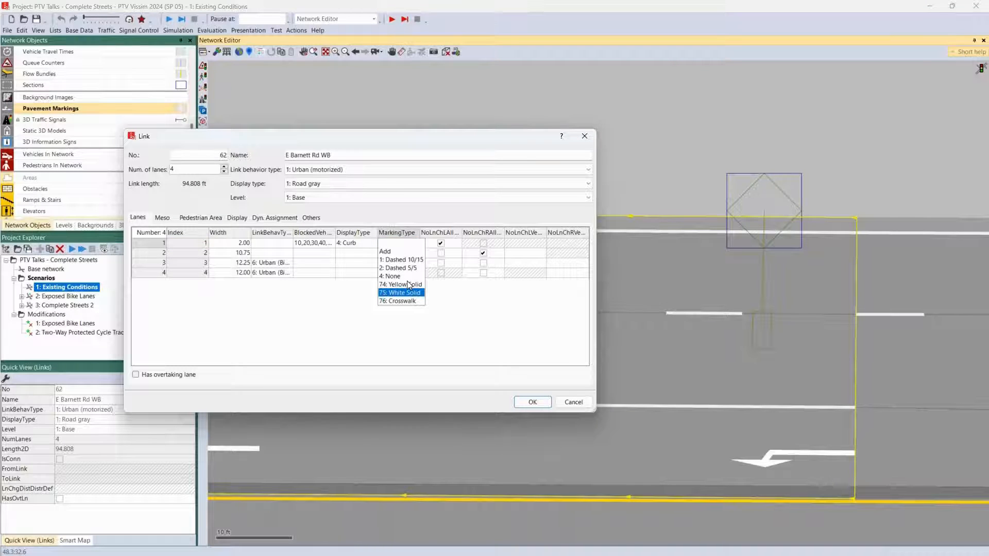
left_click(571, 403)
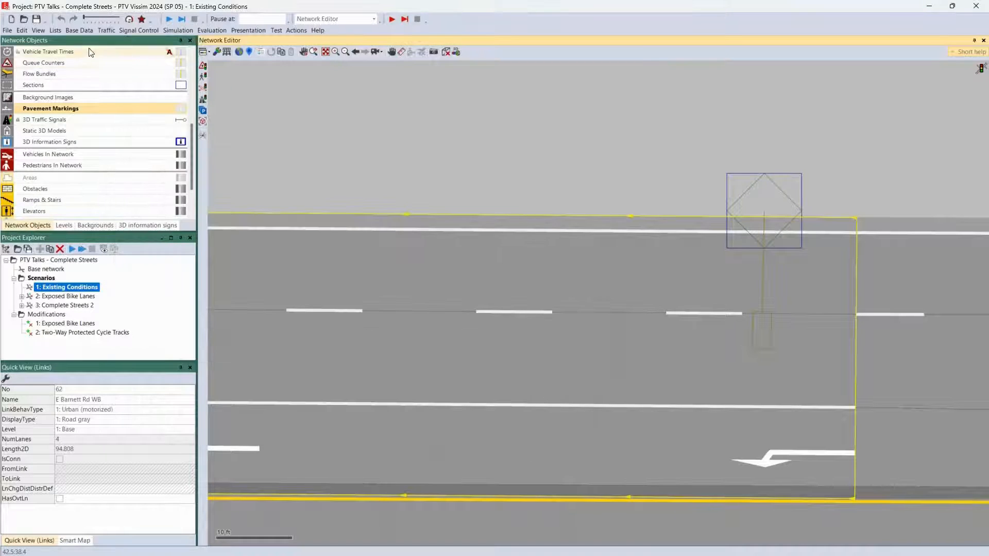
- Open the enlarged display types list, examine the Road gray display type's color and texture settings, and accept them unchanged
left_click(79, 31)
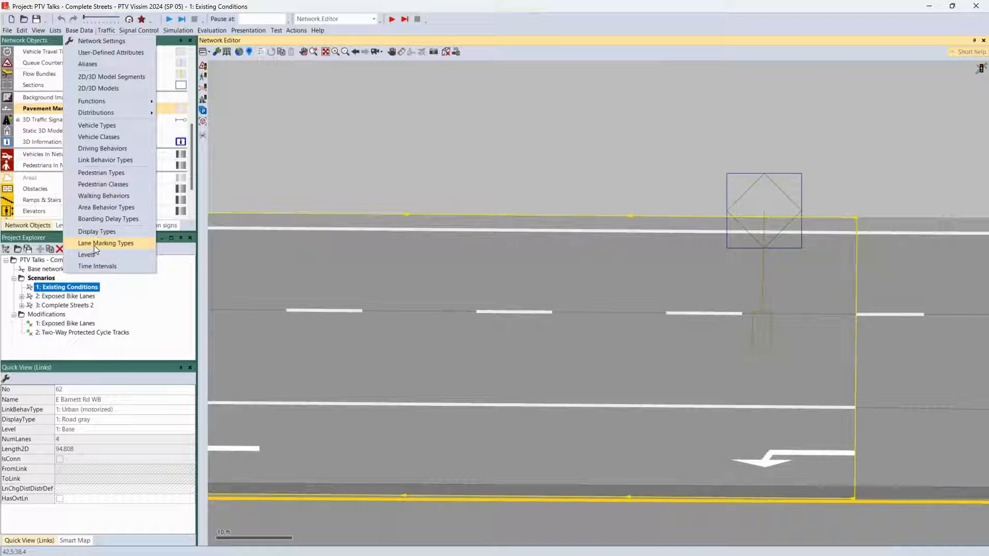
left_click(95, 231)
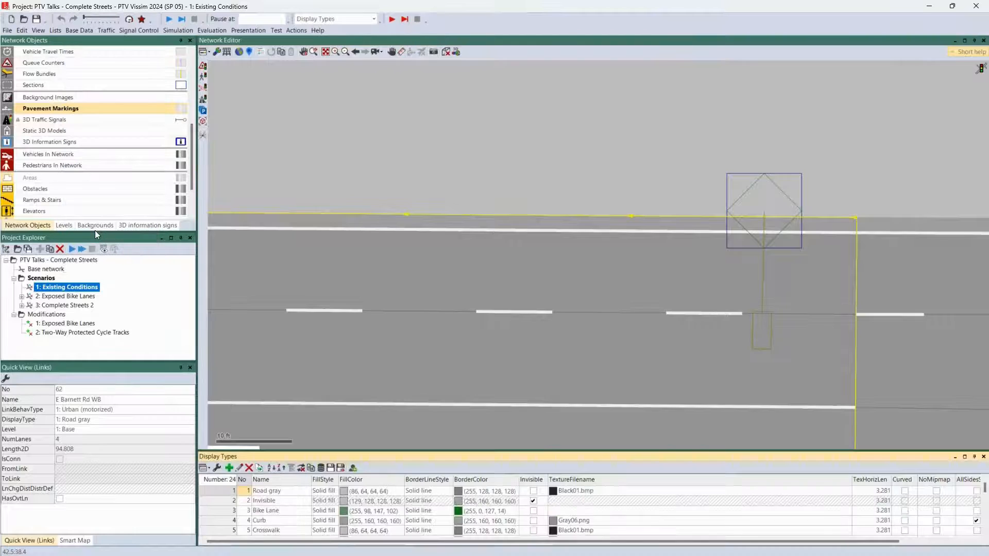
left_click_drag(262, 451, 261, 304)
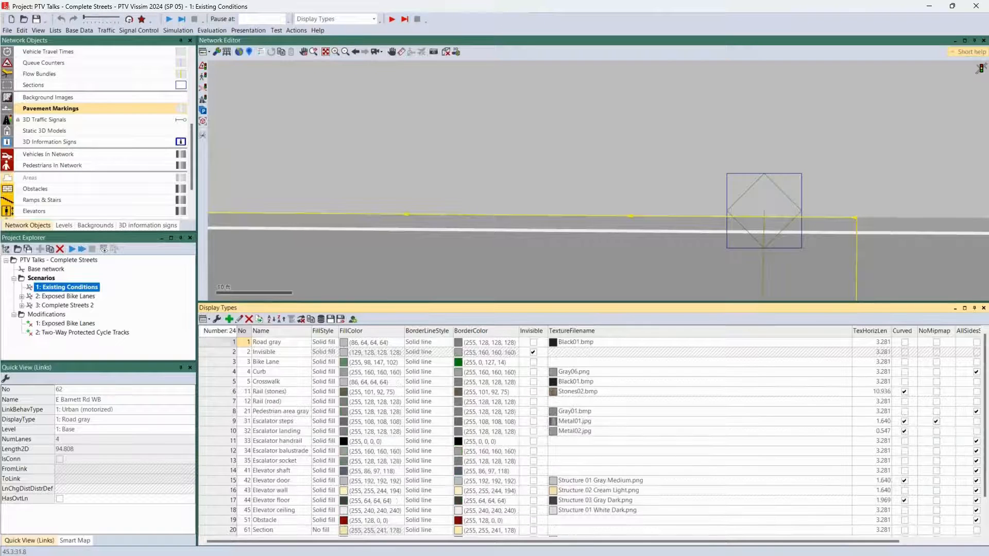
left_click(268, 340)
left_click(216, 344)
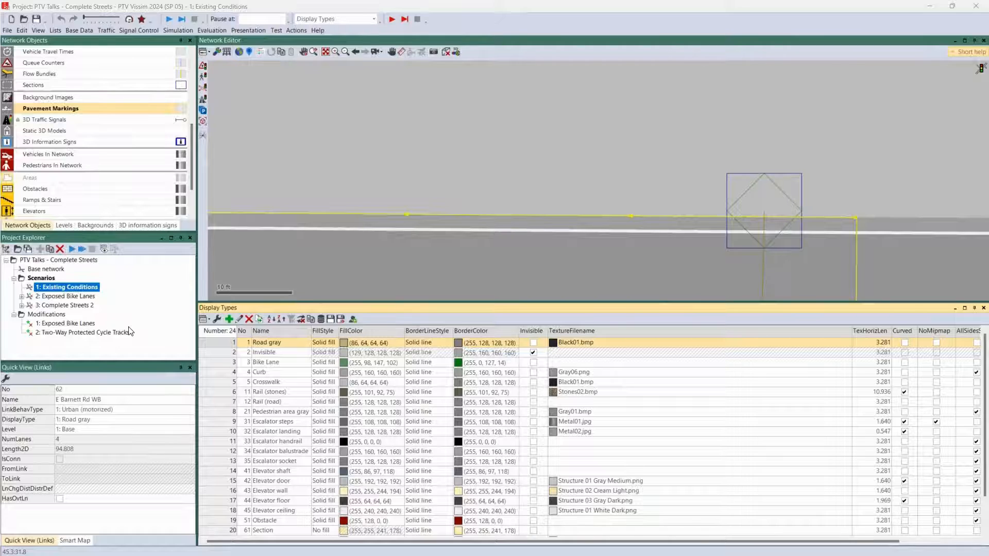
left_click_drag(0, 222, 382, 86)
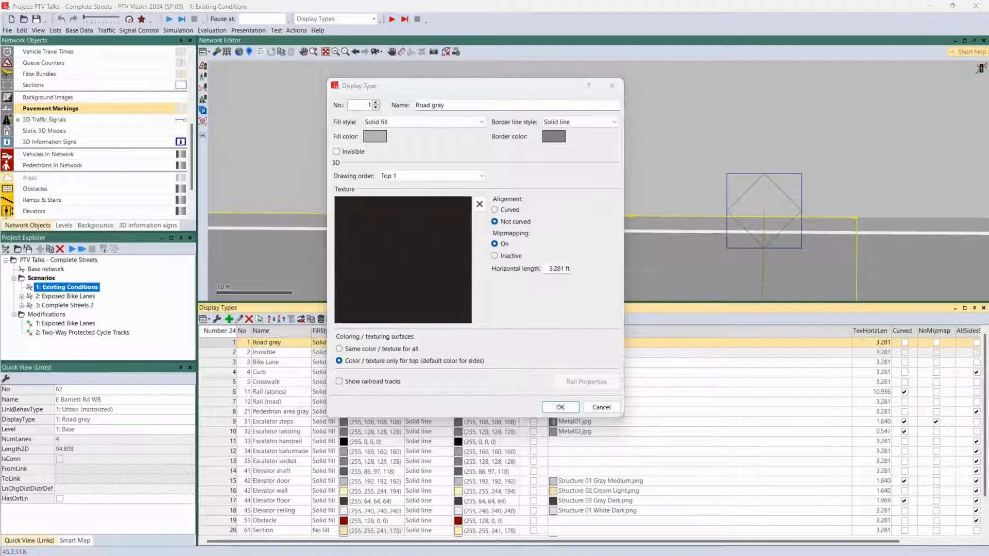
left_click(560, 407)
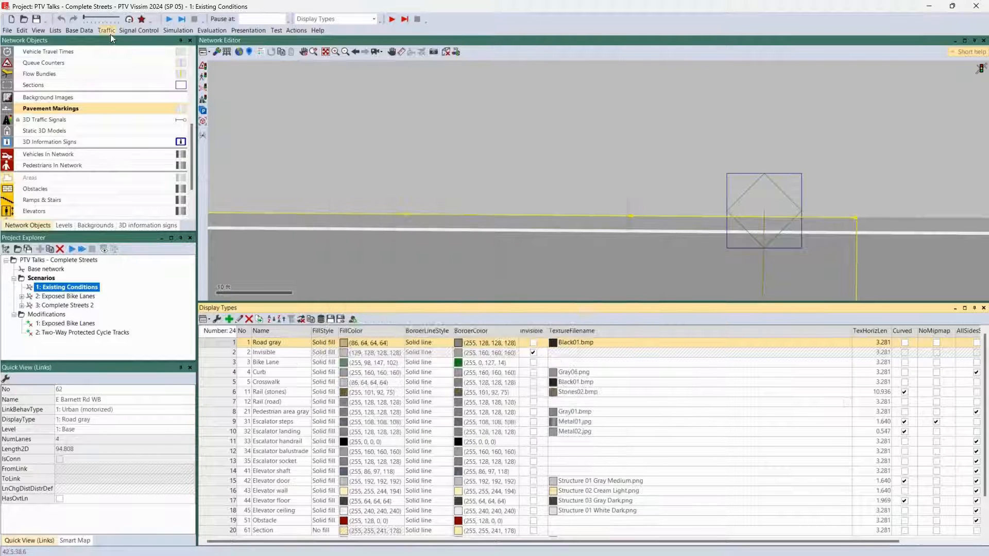
- Open the lane marking types list beside link 62 and highlight the names from Dashed 10/15 through Crosswalk for review
left_click(81, 31)
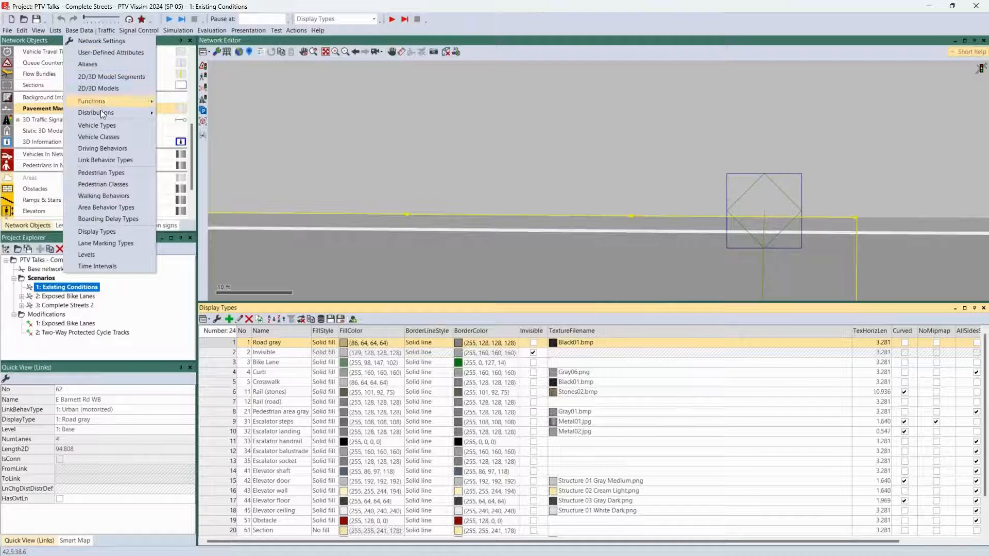
left_click(116, 244)
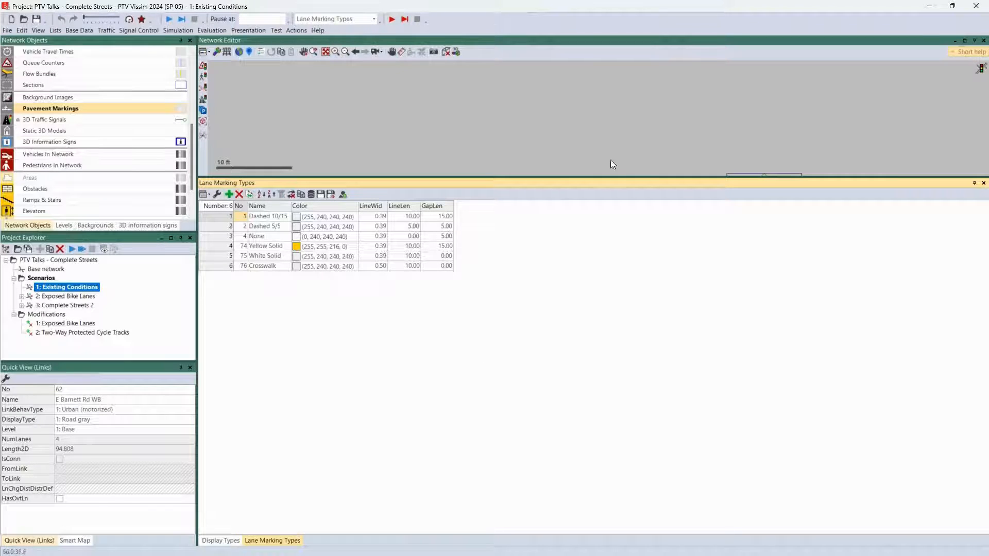
left_click_drag(506, 186, 514, 315)
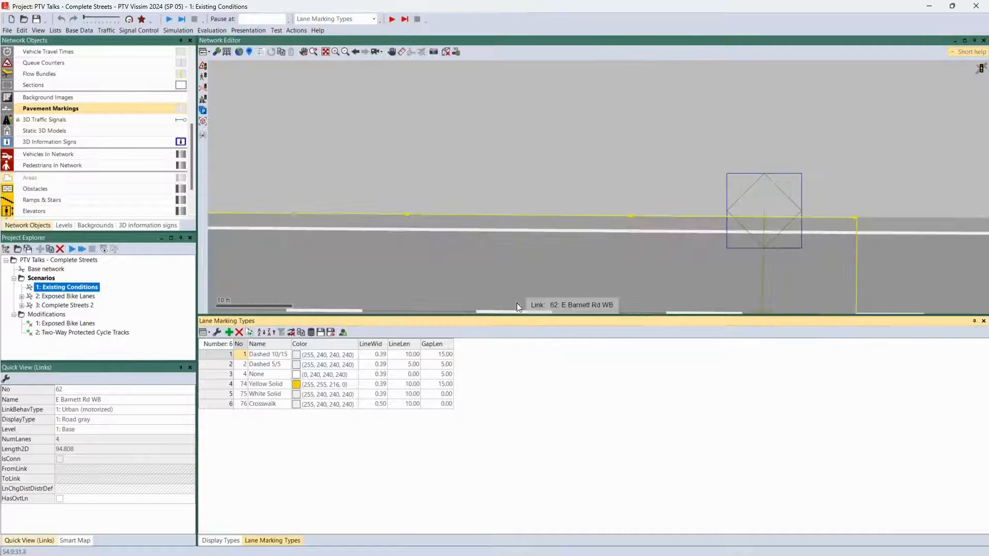
scroll(484, 240, "down", 4)
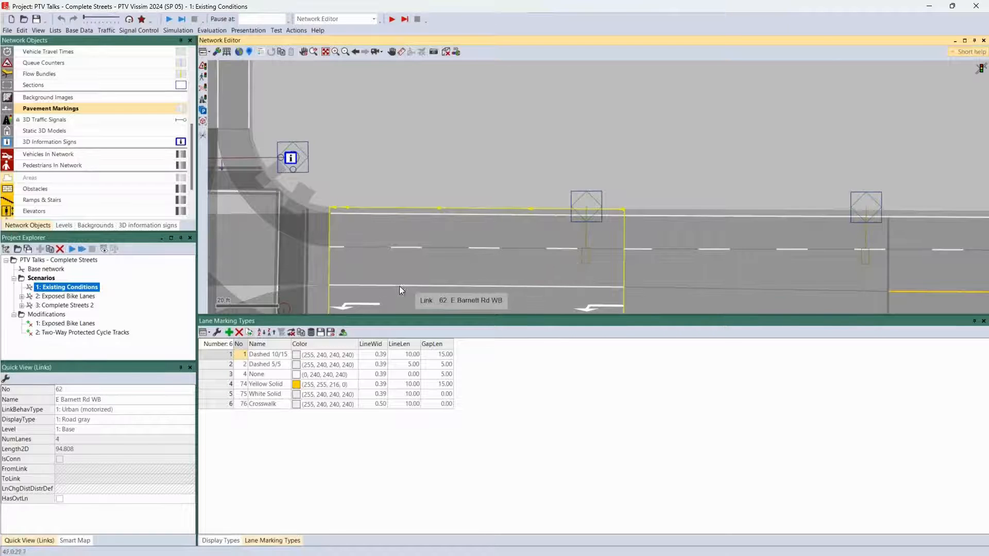
left_click_drag(404, 269, 402, 231)
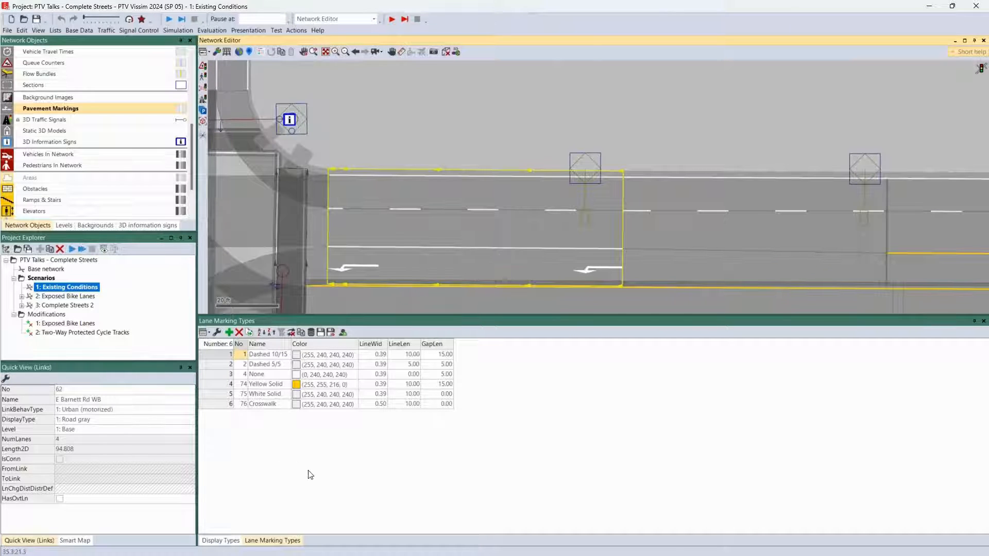
left_click(267, 356)
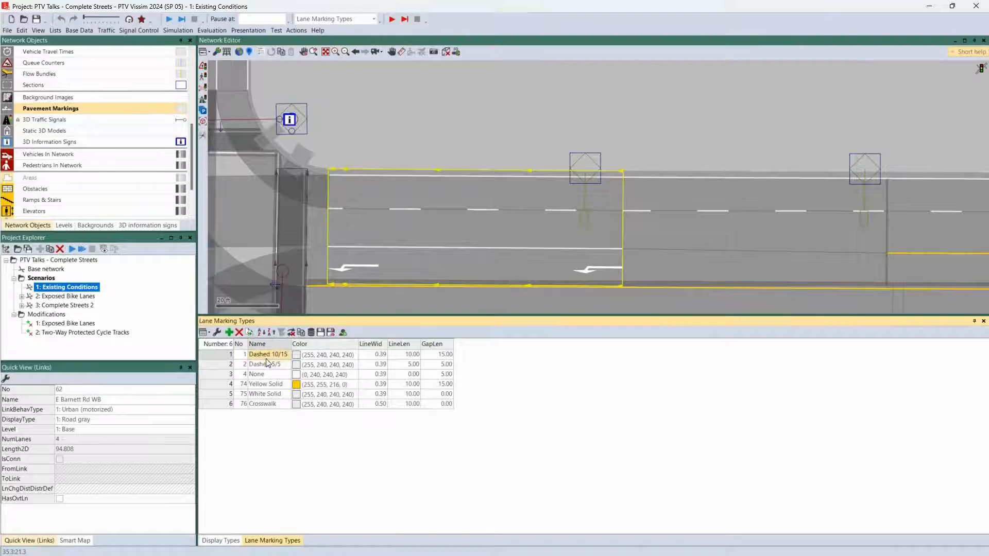
left_click_drag(266, 362, 273, 415)
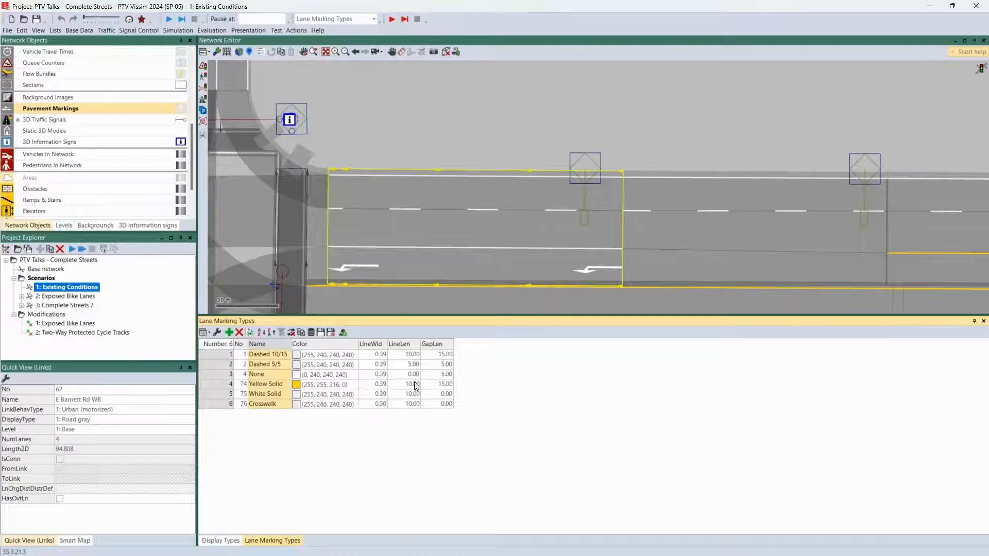
- Highlight the line width and line length values of all lane marking types for comparison
left_click(373, 356)
left_click_drag(374, 363, 378, 412)
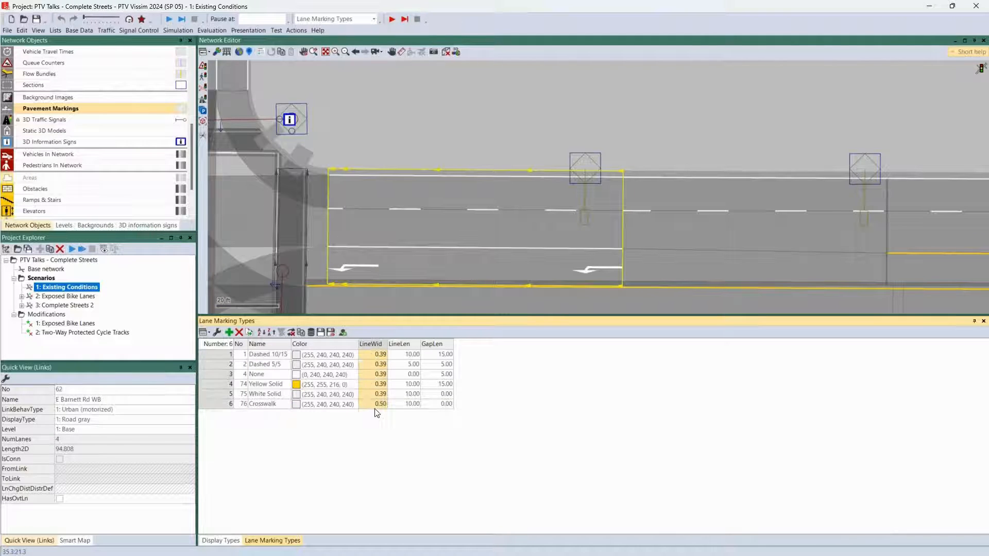
left_click(404, 359)
left_click_drag(404, 359, 405, 404)
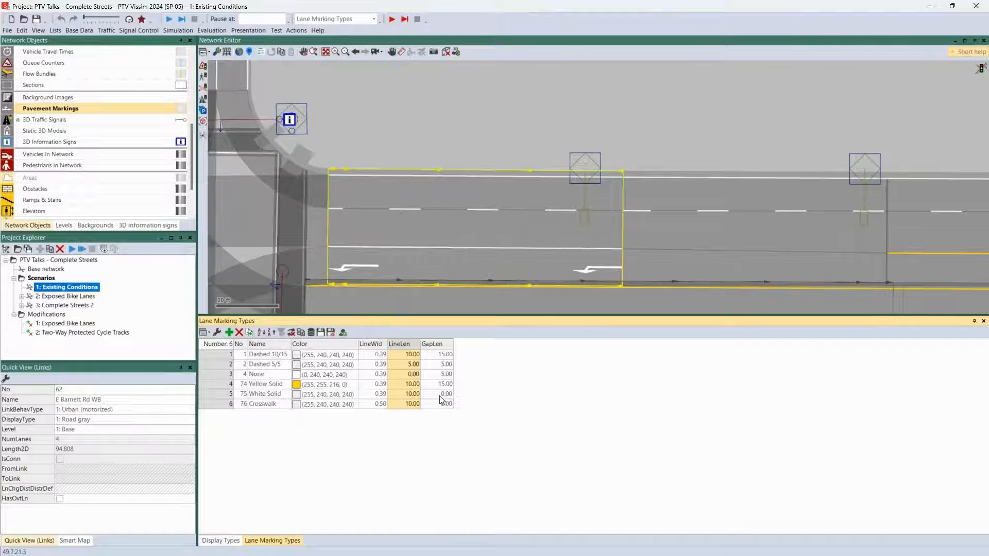
- Compare the Dashed 10/15, Dashed 5/5 and None marking types, checking the Dashed 5/5 line and gap lengths and None's line length
left_click_drag(562, 296, 424, 269)
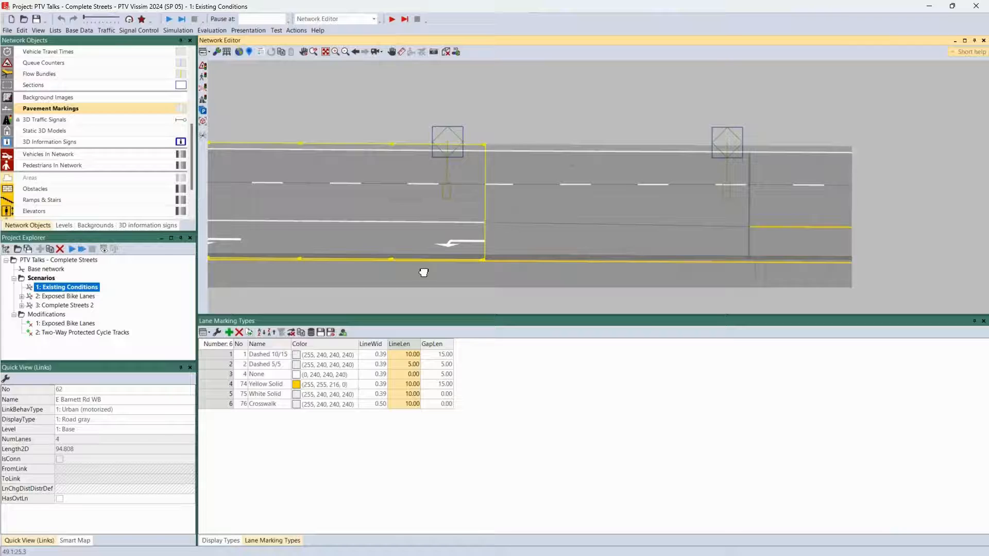
left_click(230, 355)
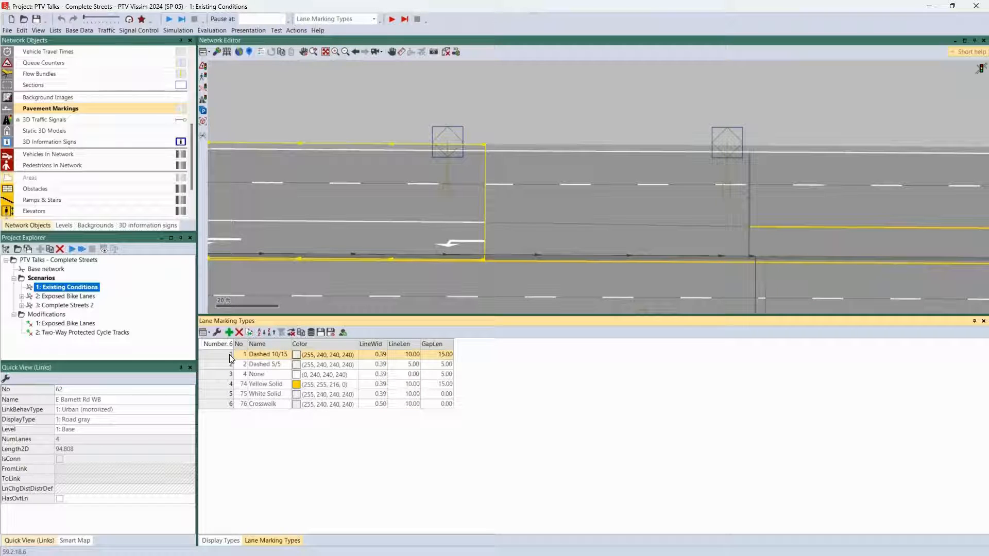
left_click(258, 366)
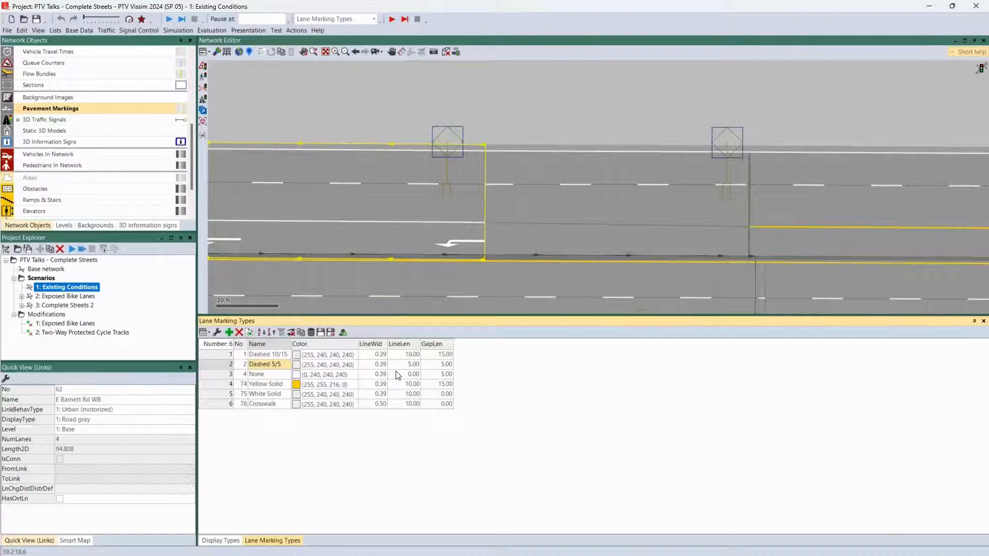
left_click(413, 366)
left_click(432, 366)
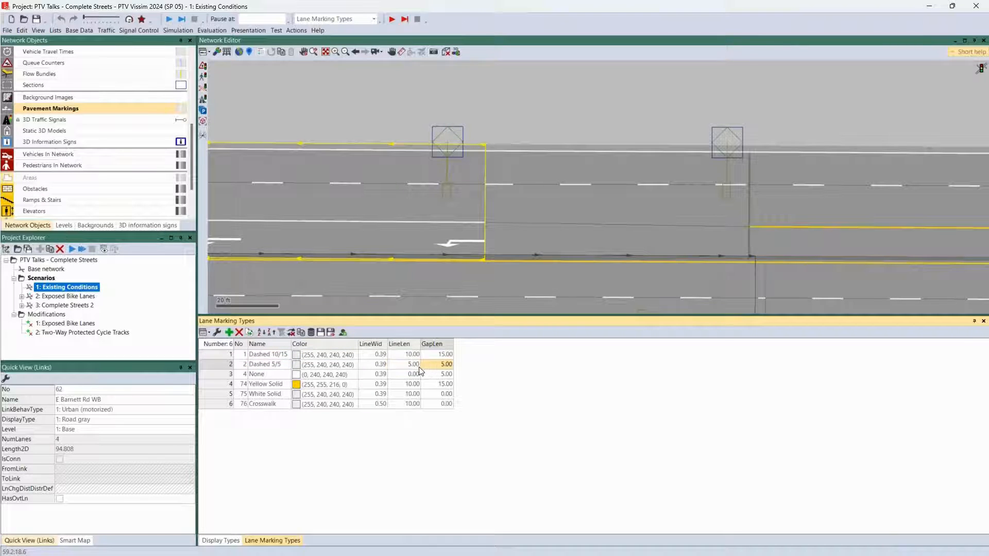
left_click(272, 377)
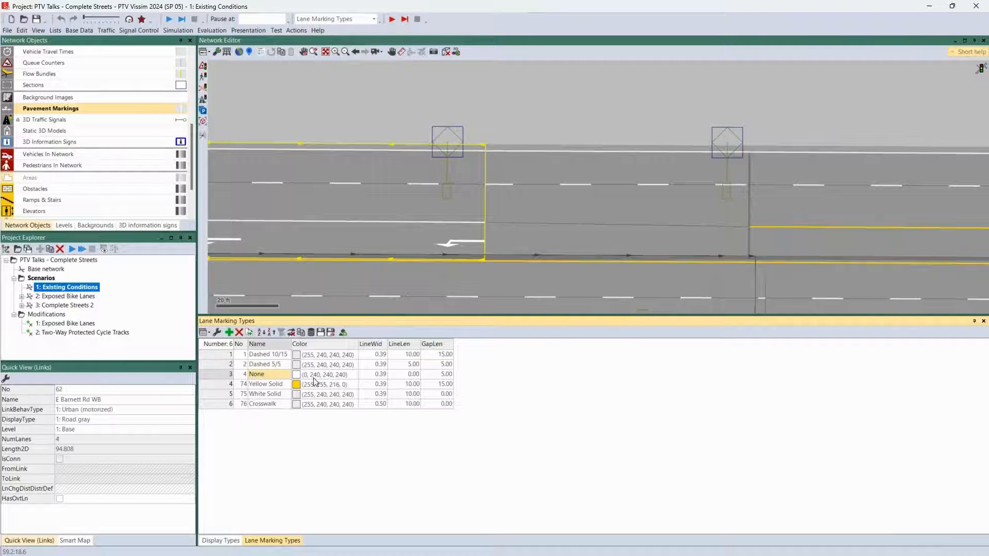
mouse_move(402, 376)
left_mouse_down()
mouse_move(450, 373)
mouse_move(409, 373)
left_mouse_up()
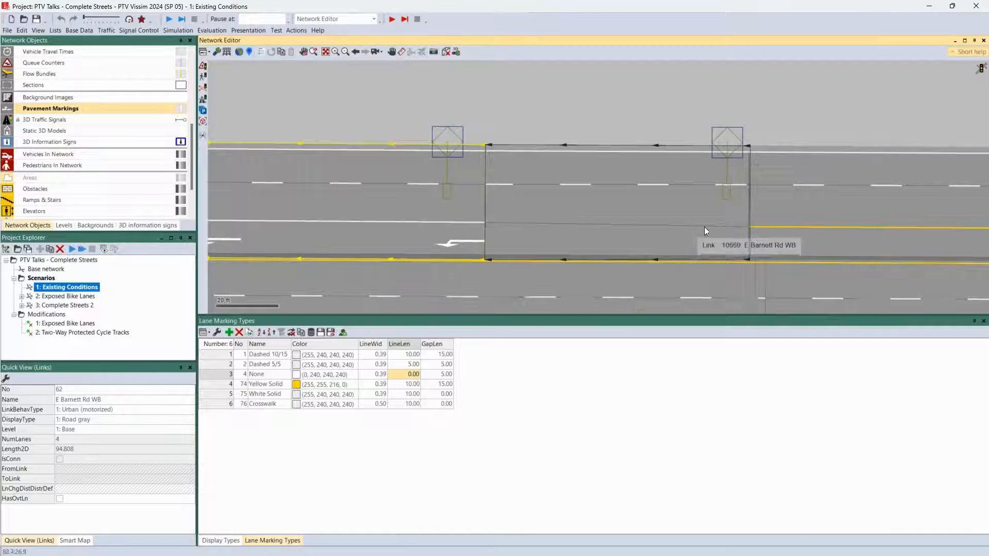
- Examine the lane markings where links 64 and 62 meet their connector on E Barnett Rd WB, selecting each link in turn
scroll(706, 231, "up", 2)
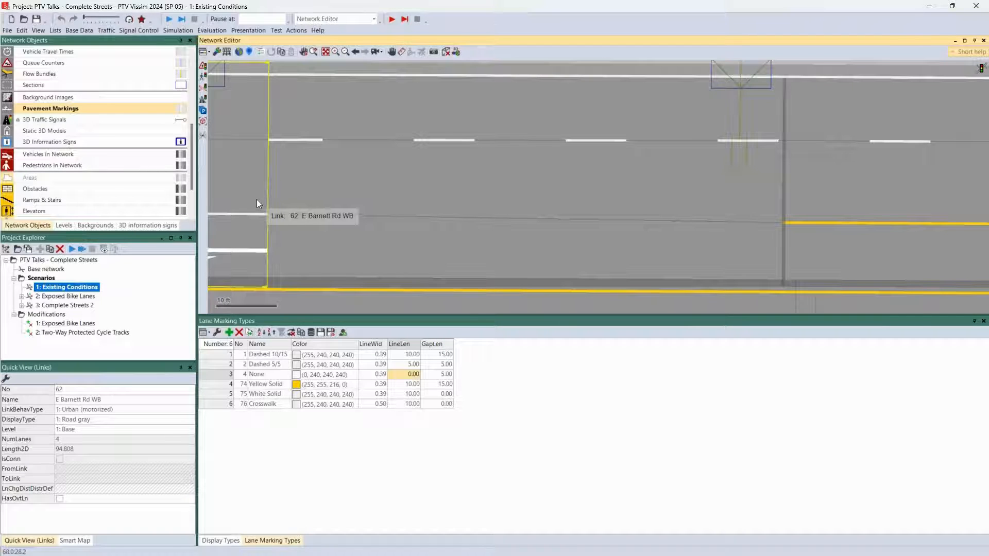
scroll(267, 201, "down", 3)
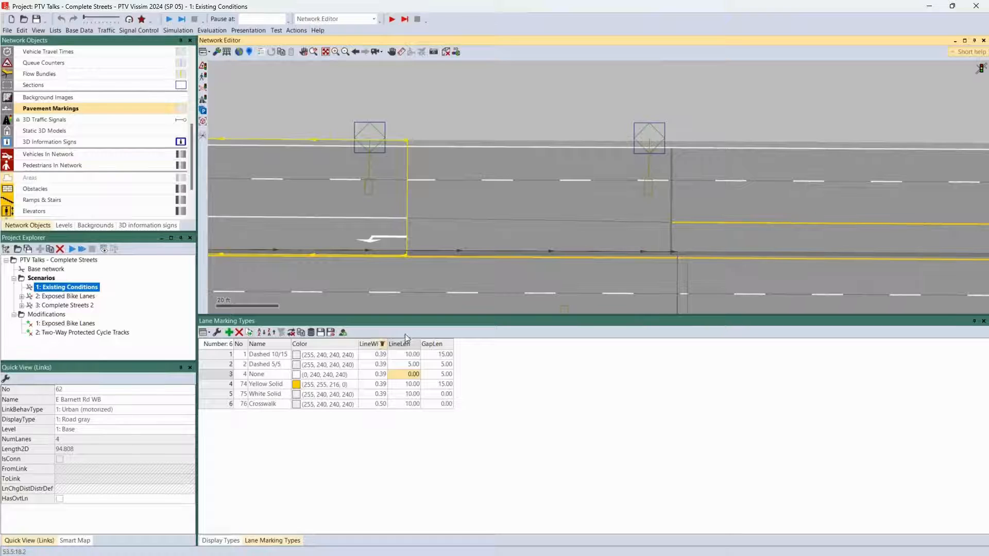
left_click(688, 214)
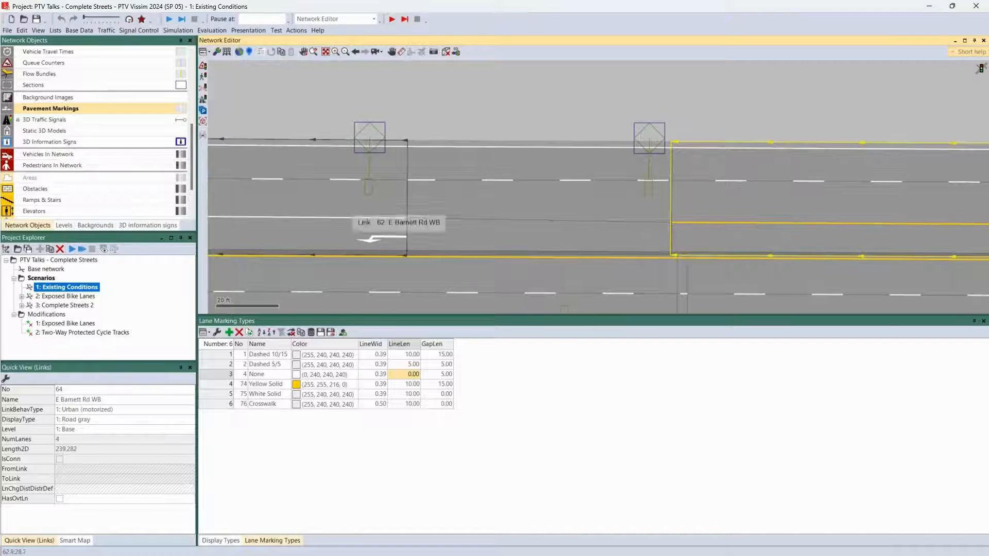
left_click_drag(320, 211, 529, 225)
left_click(462, 235)
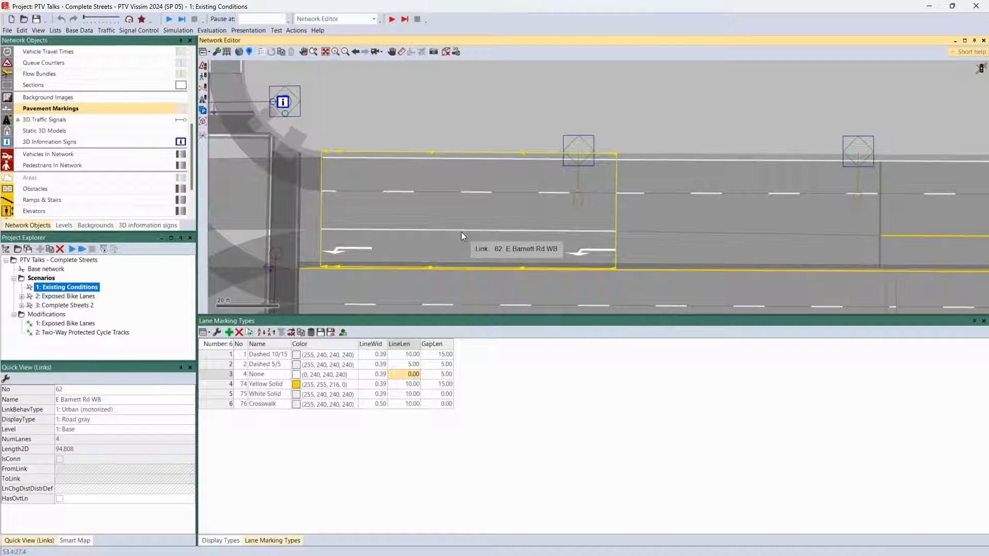
- Open the properties of connector 10069 between links 64 and 62, review its lane marking types, and accept them unchanged
left_click(722, 231)
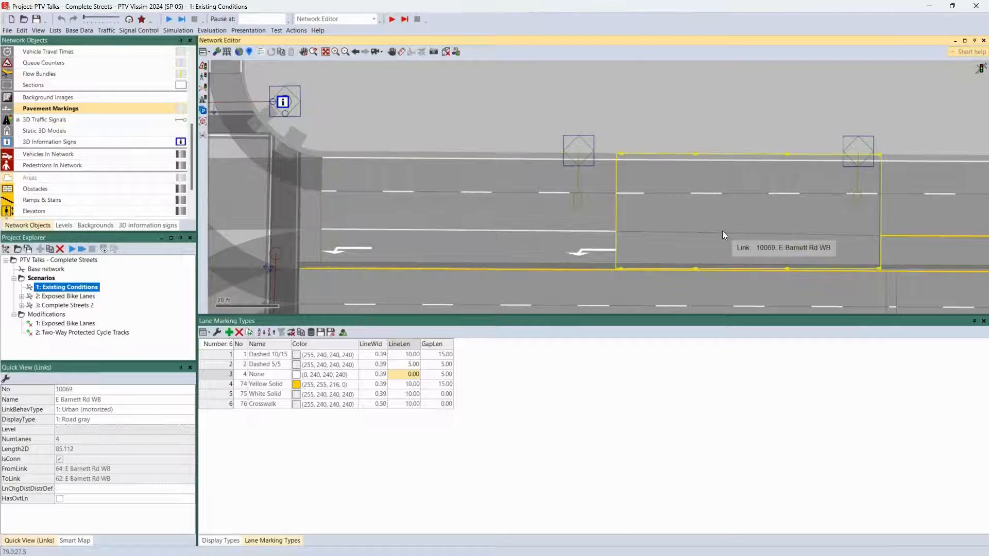
double_click(682, 251)
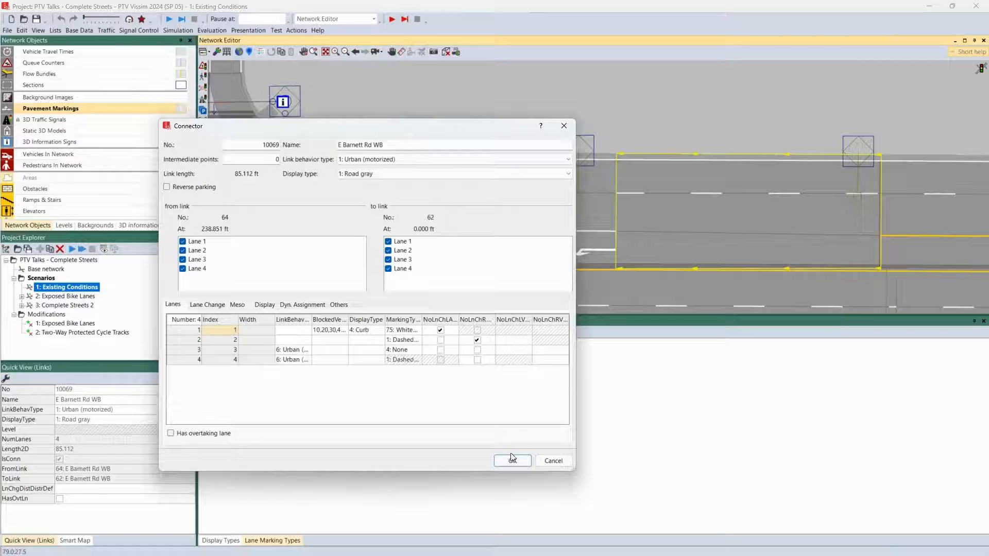
left_click(513, 459)
- Open link 62's properties, widen the marking type column to read the full names, and accept without changes
double_click(524, 234)
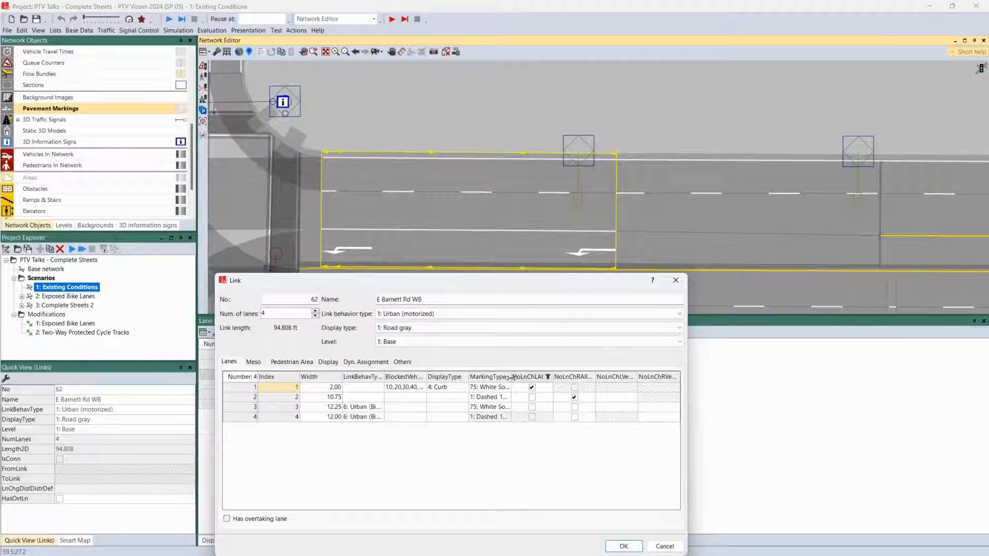
left_click_drag(511, 377, 540, 378)
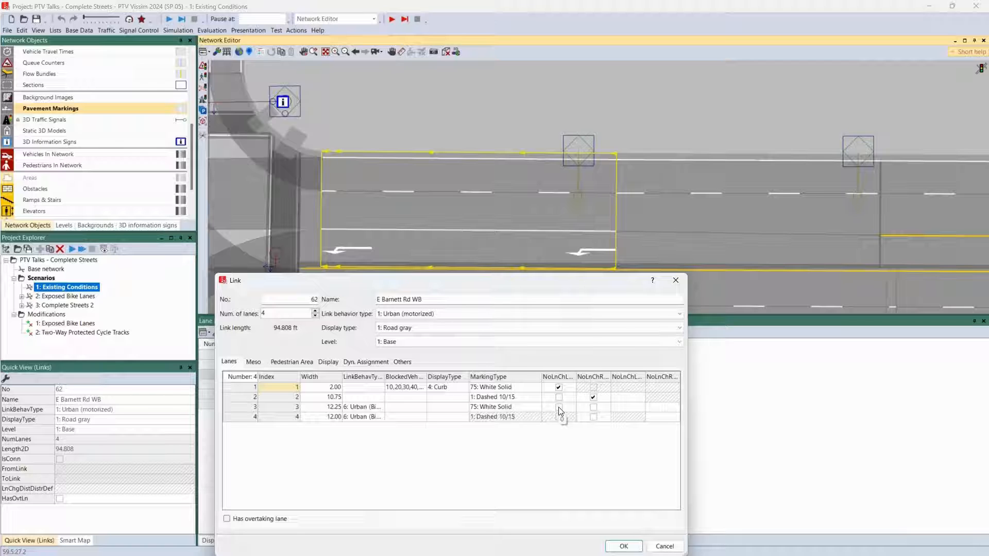
left_click(619, 546)
- Open the properties of eastbound E Barnett Rd link 63 and move the dialog so its lane list is fully visible
left_click_drag(632, 276, 272, 198)
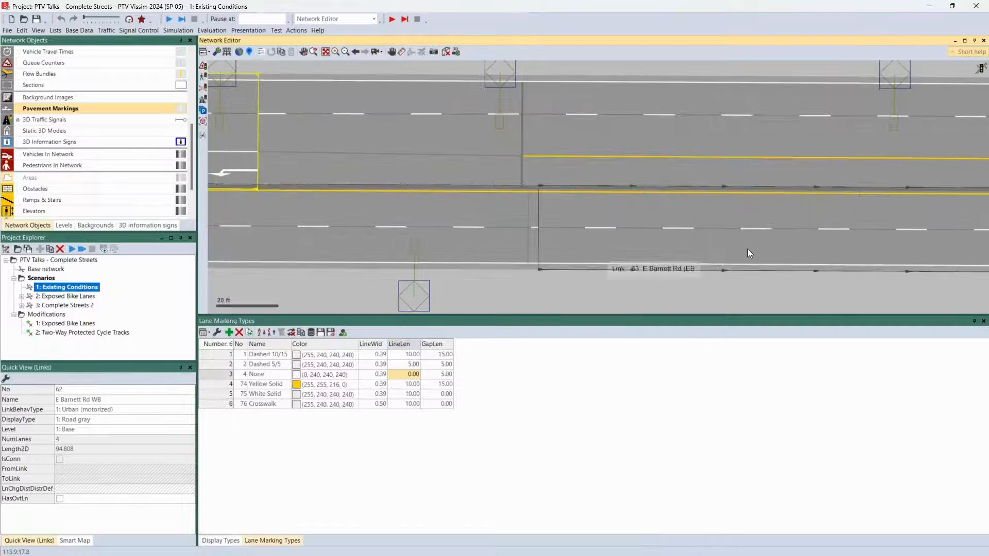
left_click_drag(751, 249, 335, 289)
scroll(453, 278, "down", 3)
scroll(455, 276, "up", 3)
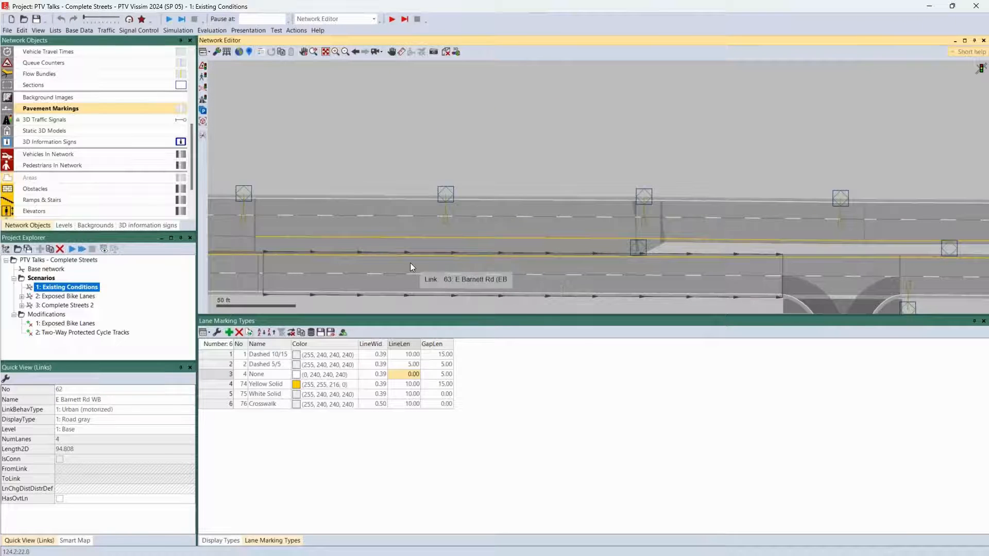
left_click_drag(489, 286, 484, 243)
left_click(544, 230)
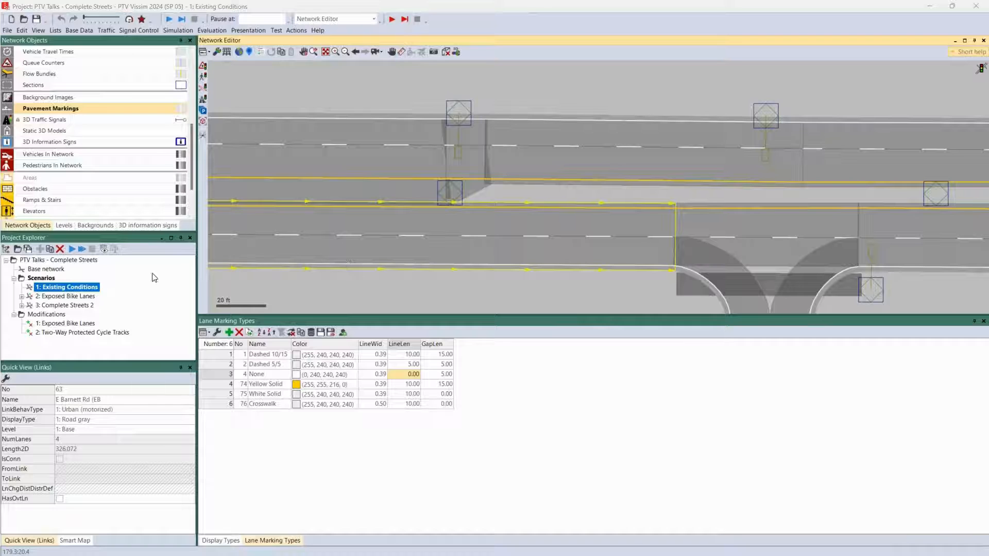
left_click_drag(1, 216, 206, 87)
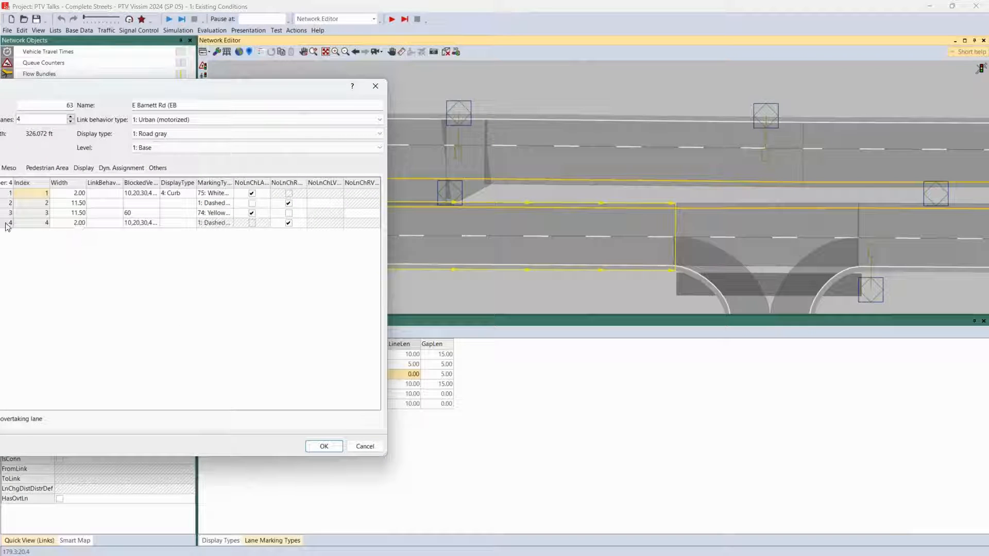
left_click_drag(72, 86, 148, 98)
- Review lanes 1 and 4 of link 63, fit the marking type column to its full names, and accept without changes
left_click(77, 235)
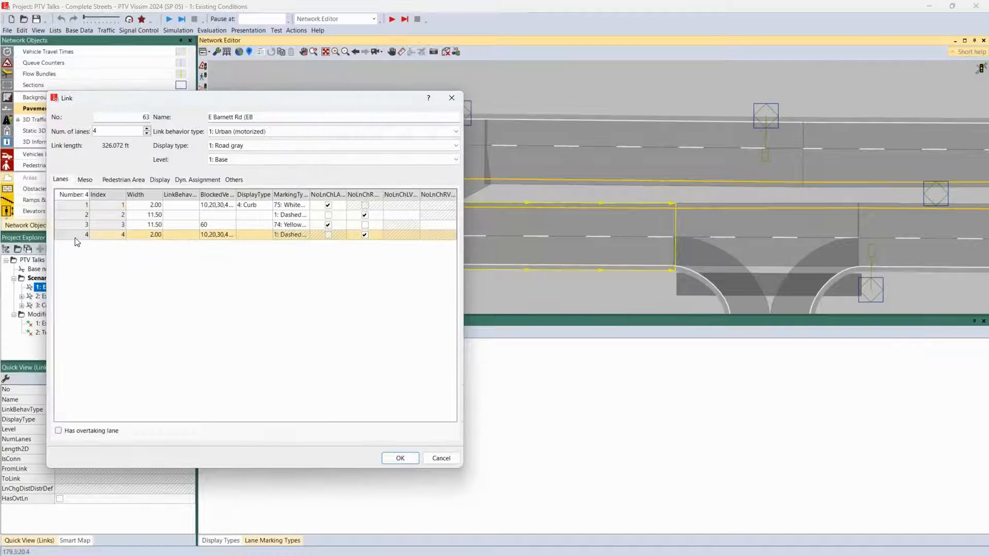
left_click(70, 206)
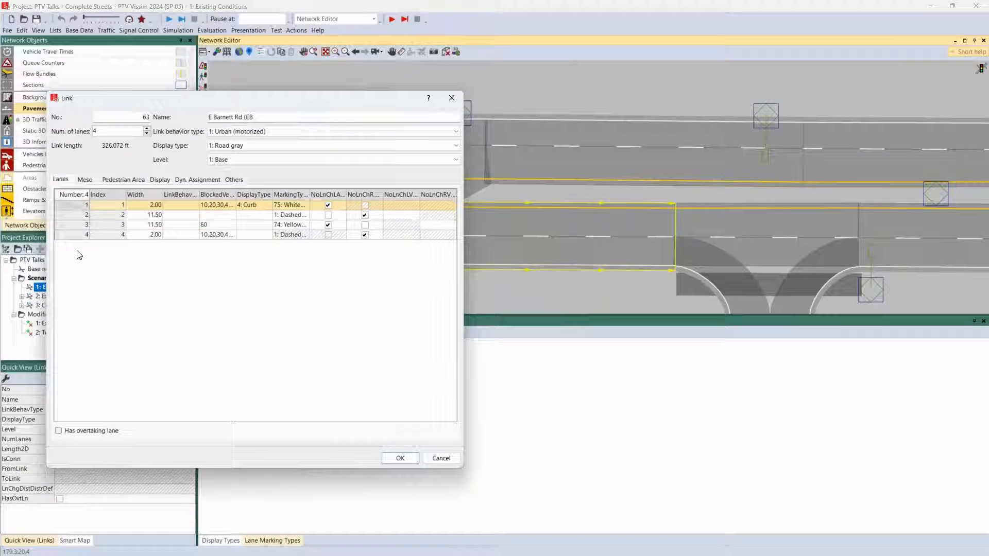
left_click_drag(66, 238, 66, 239)
left_click(66, 235)
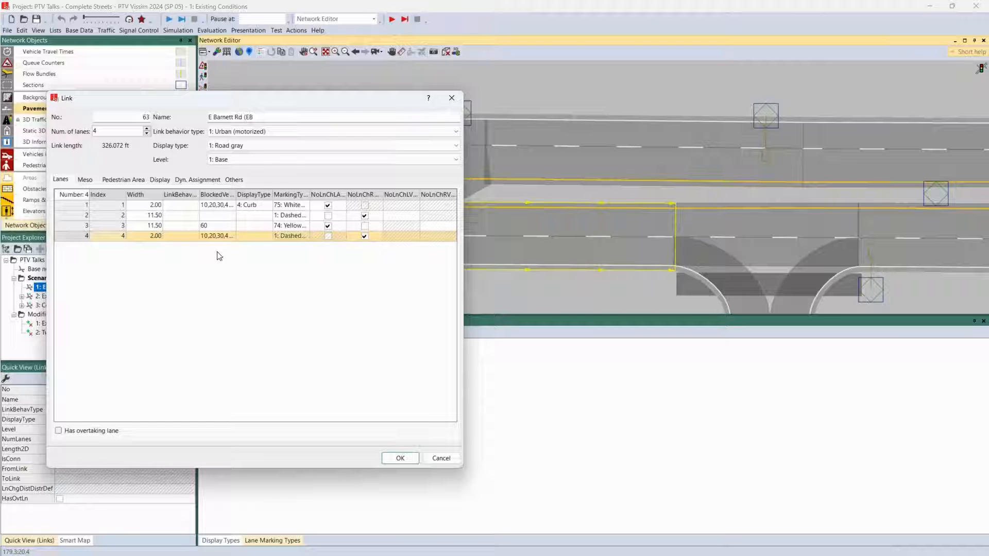
double_click(310, 194)
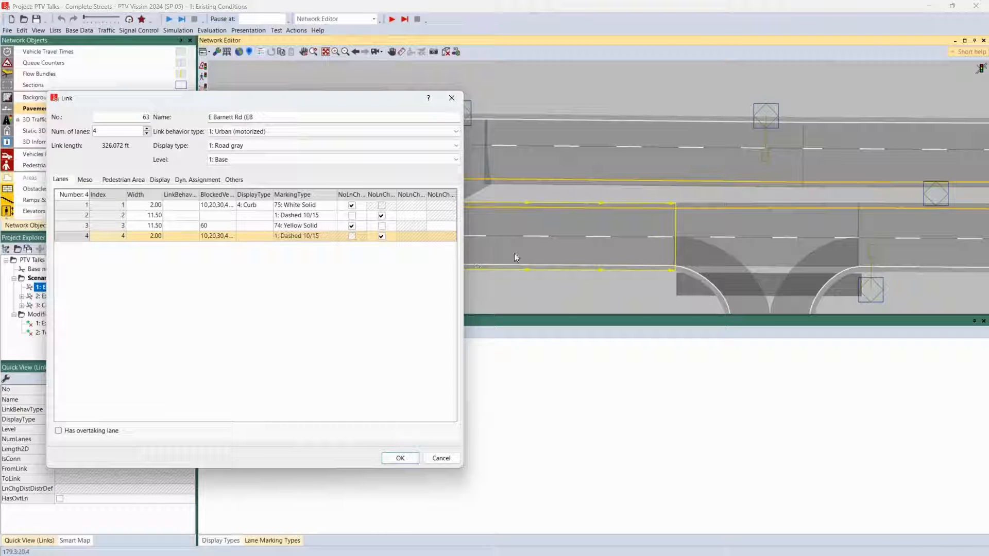
left_click(400, 458)
- Open the properties of eastbound E Barnett Rd link 55, review its lane settings, and cancel
scroll(750, 267, "down", 2)
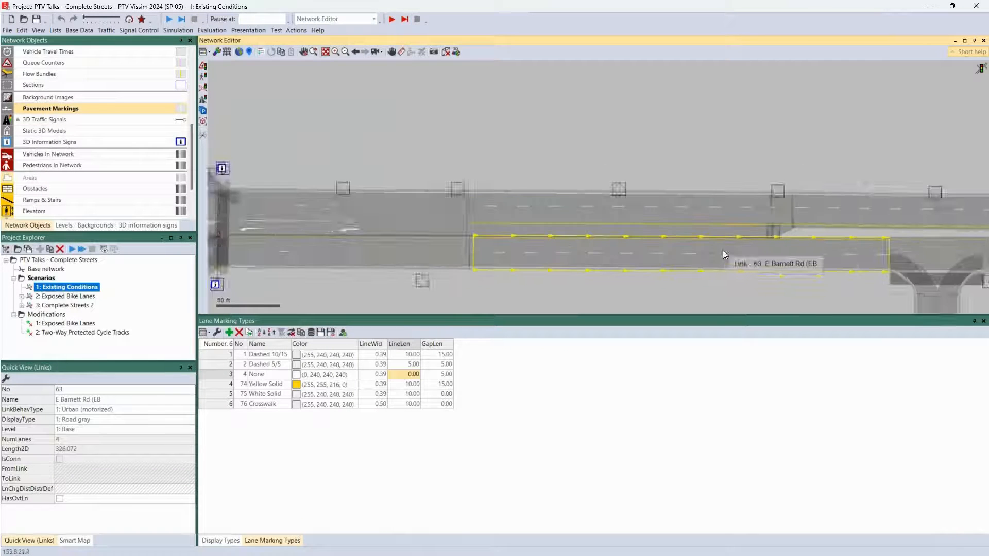
scroll(723, 251, "down", 2)
left_click_drag(369, 231, 700, 227)
scroll(389, 242, "up", 3)
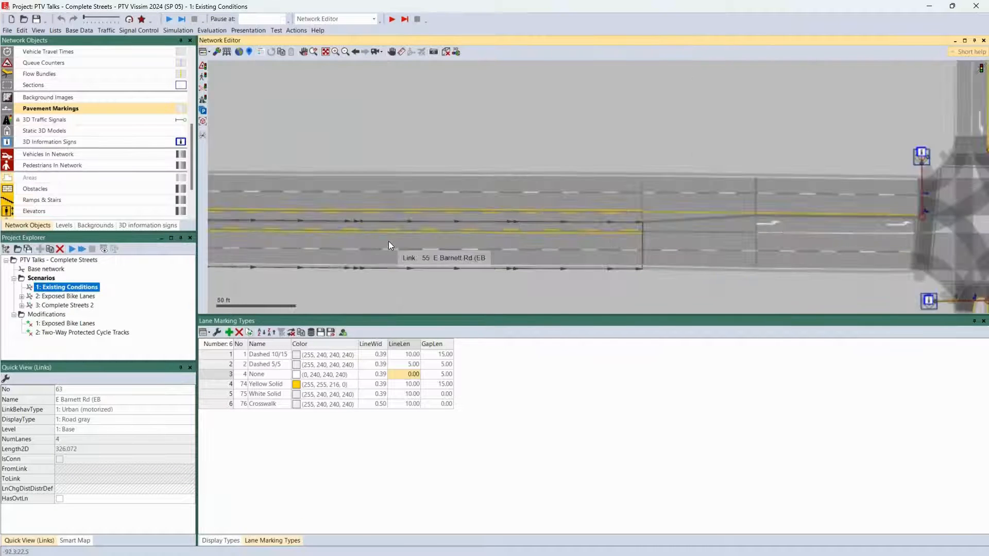
double_click(382, 252)
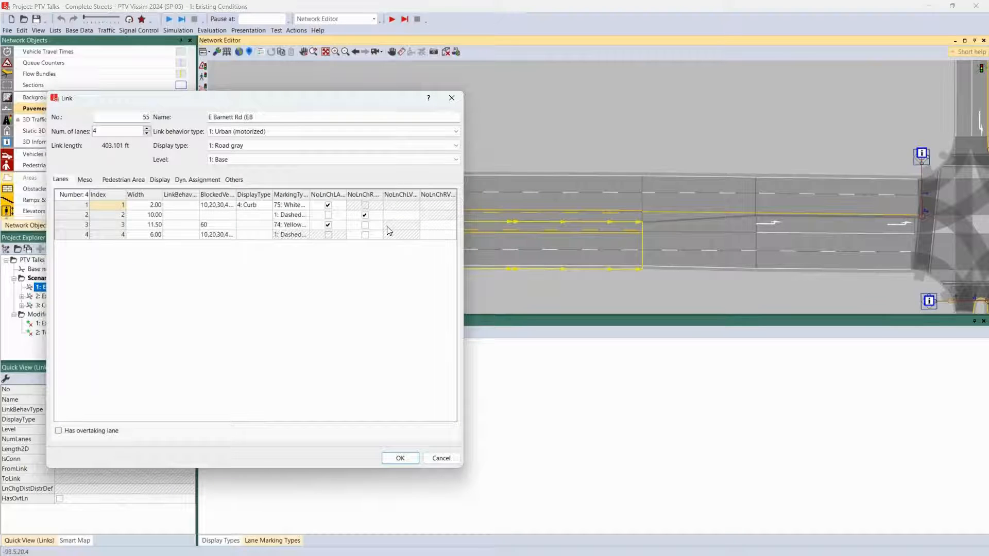
left_click(440, 458)
- Reopen link 55's properties, highlight lane 4, and widen the marking type column to read the full names
scroll(391, 245, "up", 4)
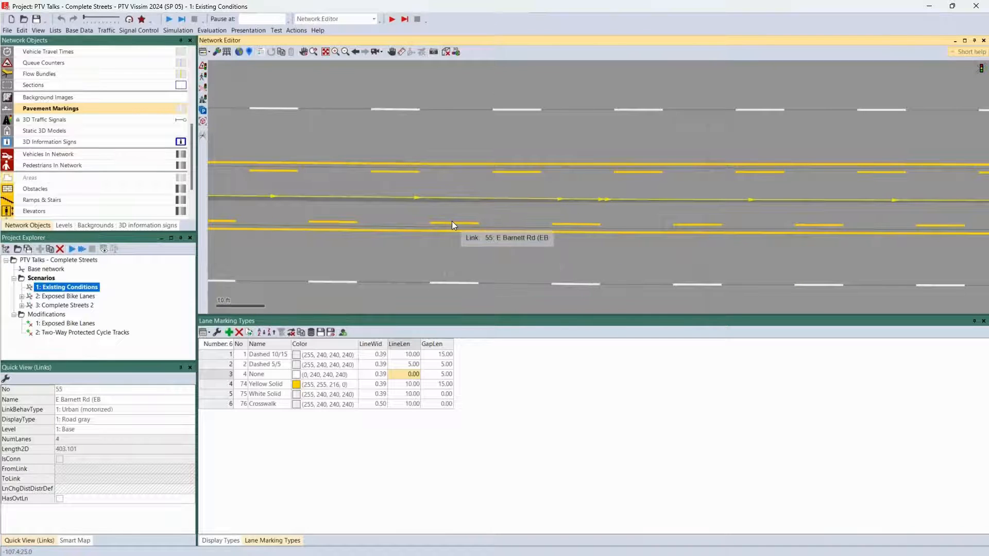
double_click(412, 289)
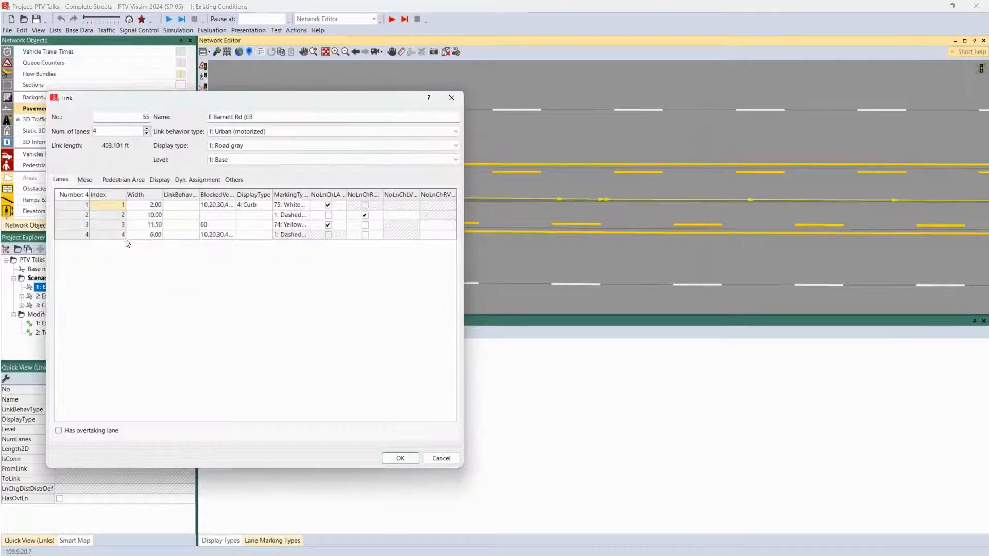
left_click(84, 236)
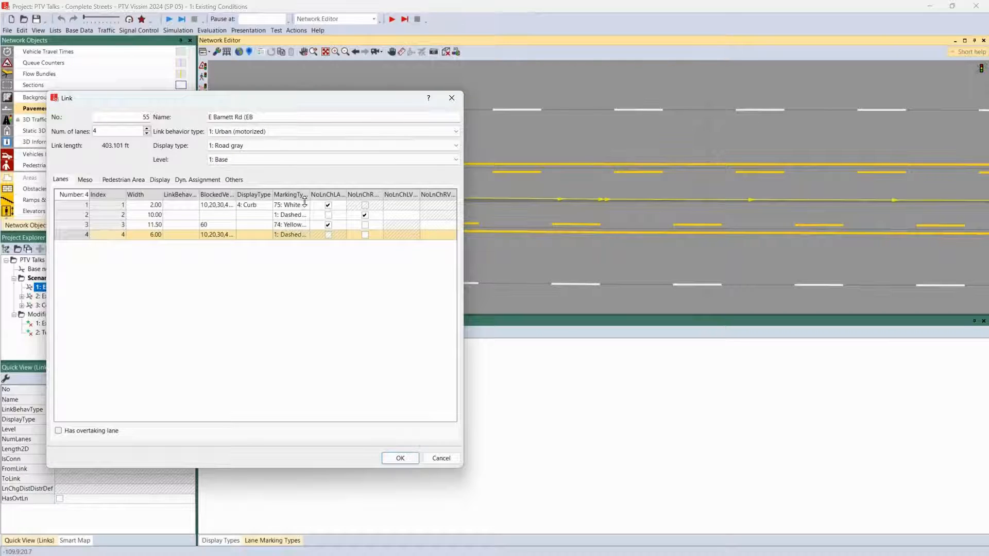
left_click_drag(310, 196, 328, 198)
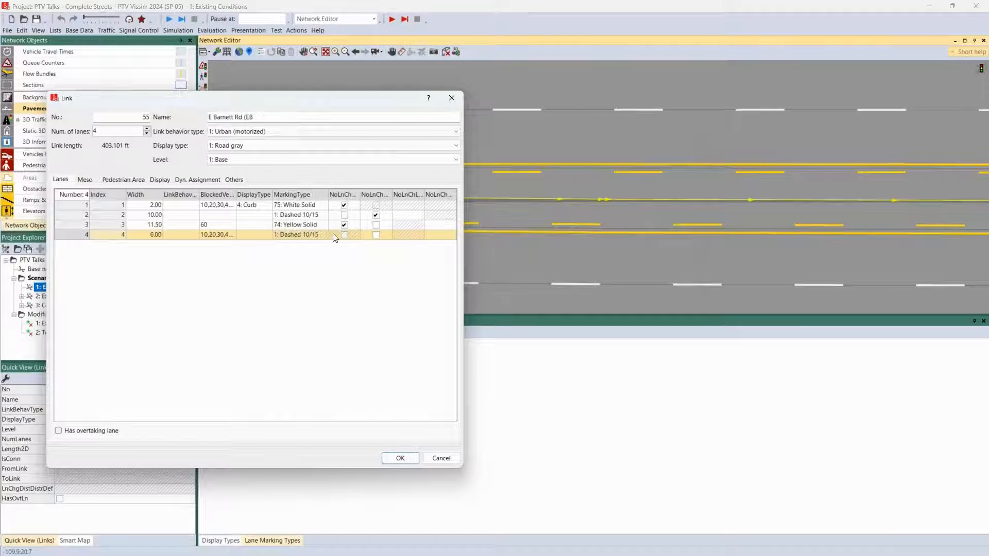
- Prohibit right lane changes on lane 4 of link 55 to preview the yellow markings, and remove the restriction again
left_click(376, 235)
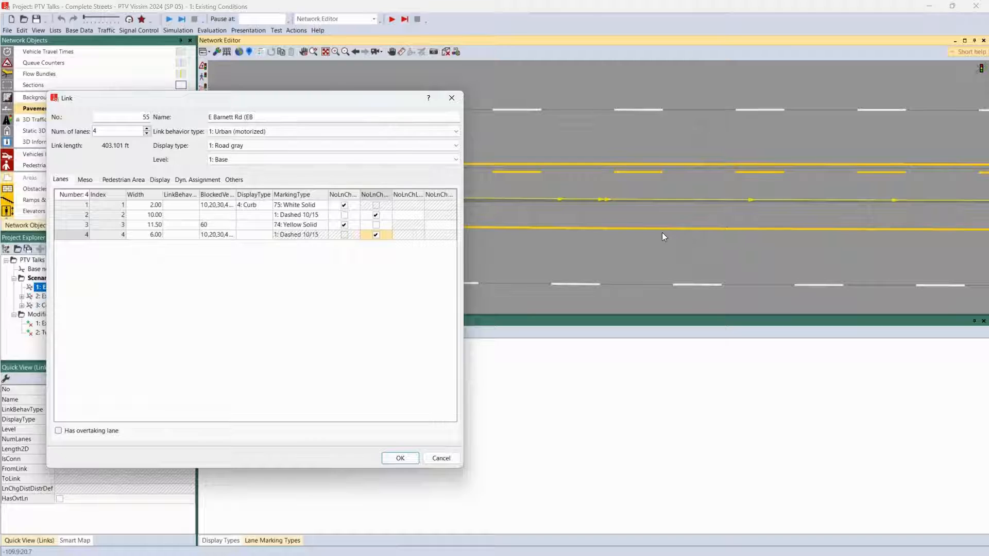
left_click(376, 236)
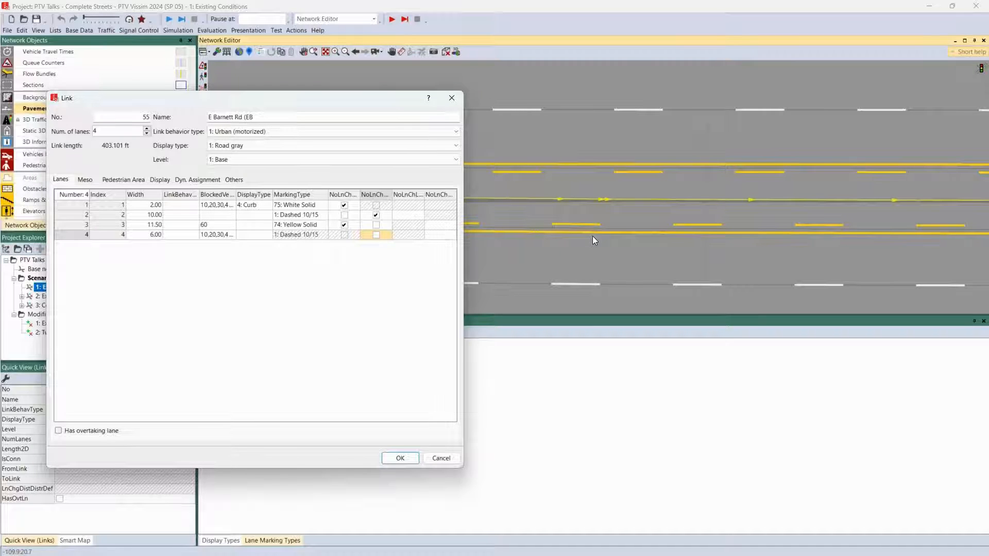
- Check lane 3's left lane-change restriction and the full list of vehicle classes blocked on lane 4 of link 55
left_click(344, 227)
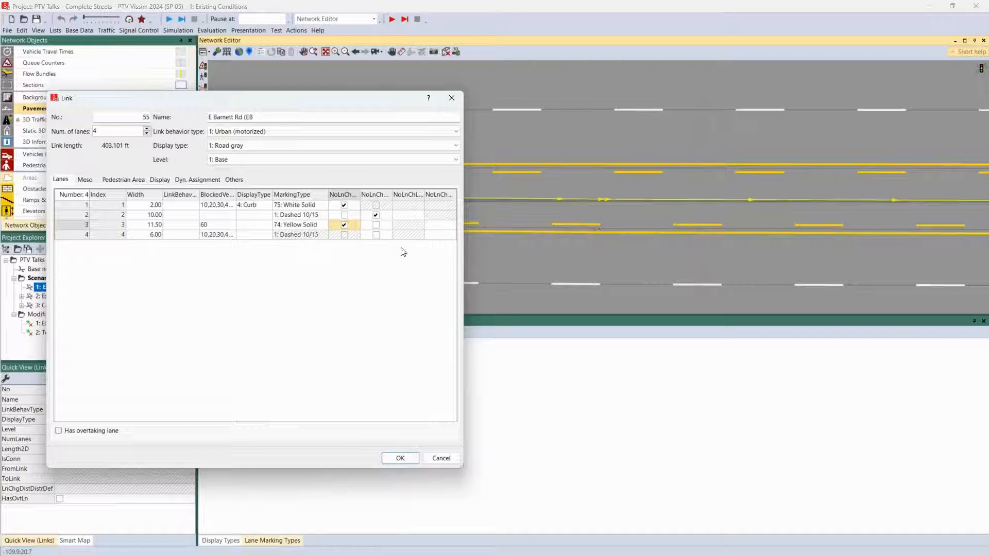
left_click(224, 237)
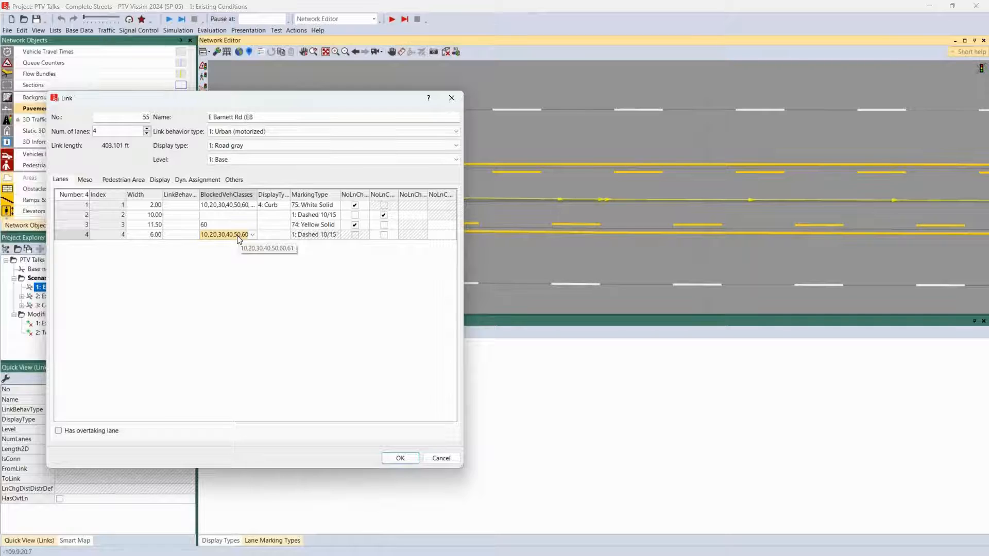
- Accept link 55's properties and load scenario 3: Complete Streets 2
left_click(400, 458)
double_click(70, 306)
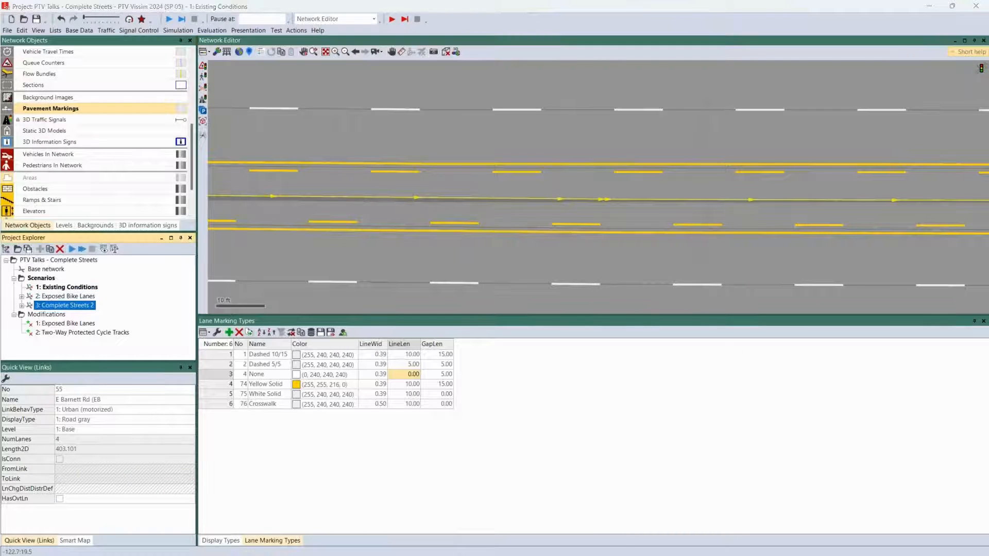
left_click(480, 292)
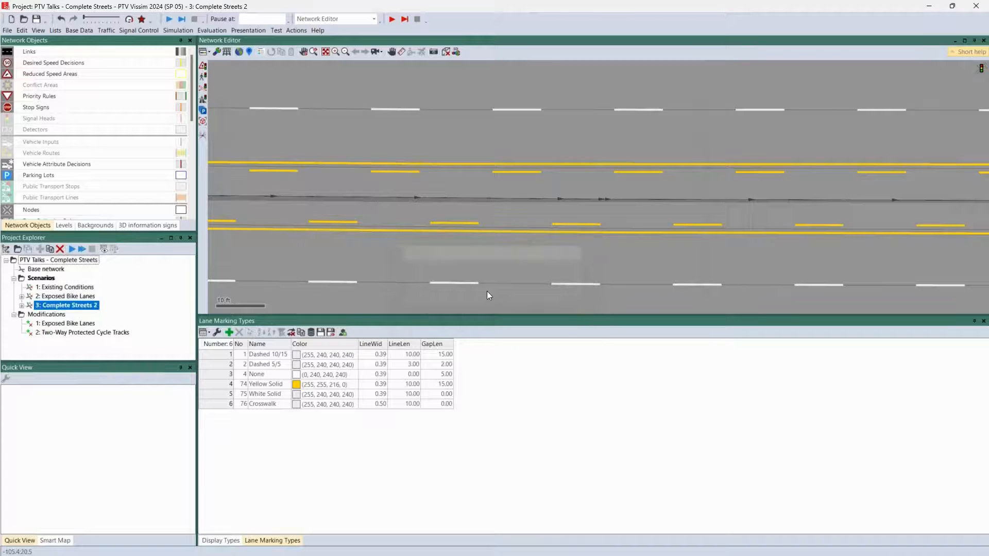
- Enlarge the network view and highlight the eastbound cycle track links on both sides of the side-street crossing
scroll(521, 269, "down", 5)
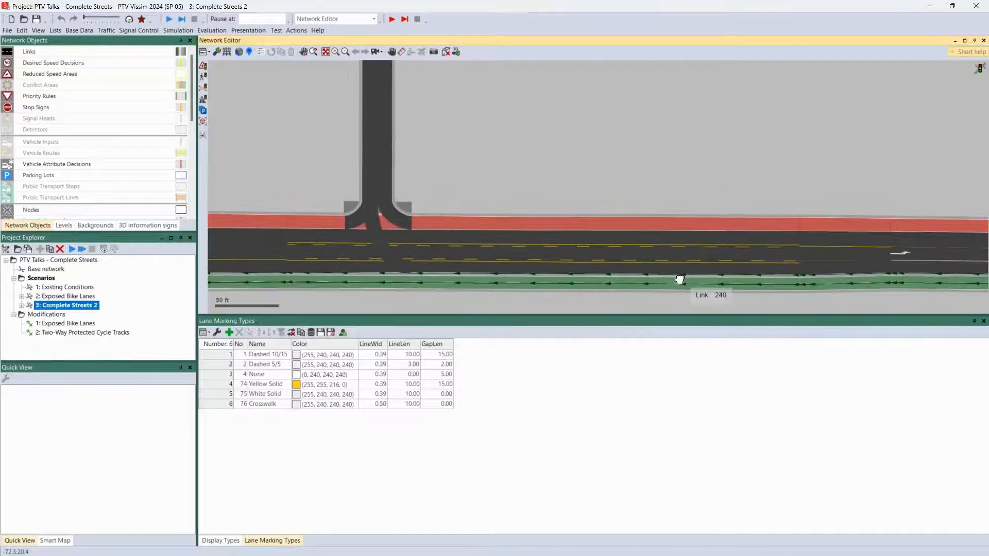
left_click_drag(680, 278, 287, 232)
scroll(287, 231, "down", 2)
left_click_drag(969, 251, 536, 238)
scroll(562, 237, "up", 6)
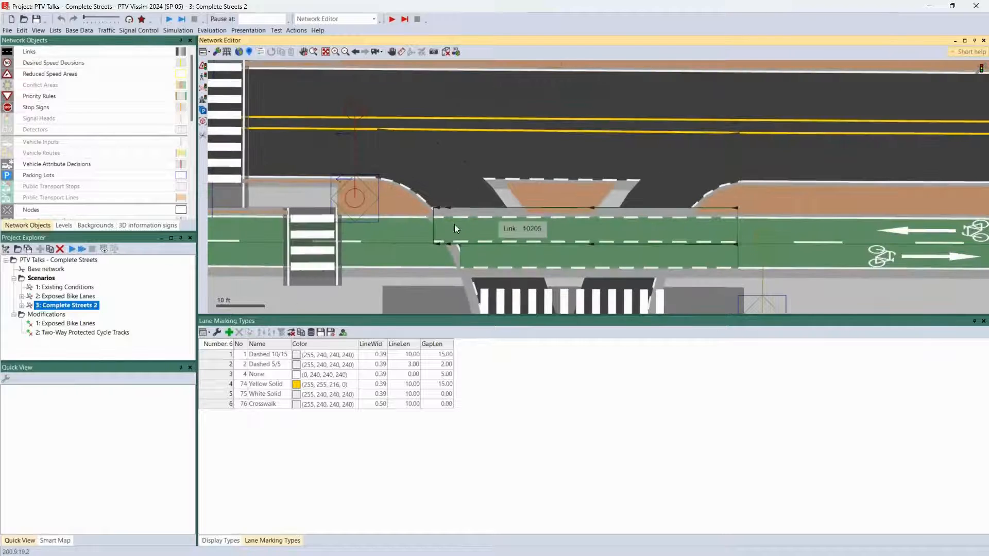
scroll(458, 253, "down", 2)
left_click_drag(436, 316, 435, 410)
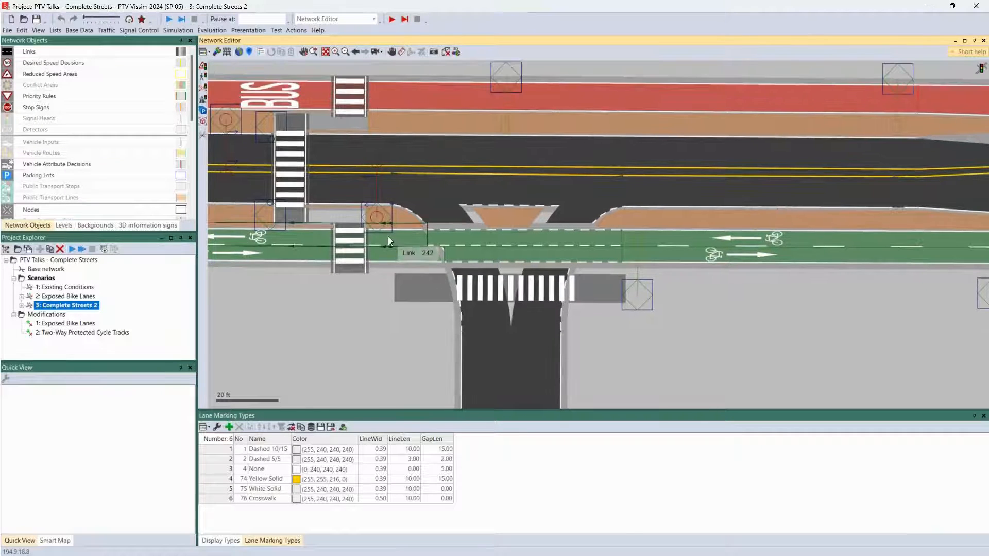
left_click(399, 258)
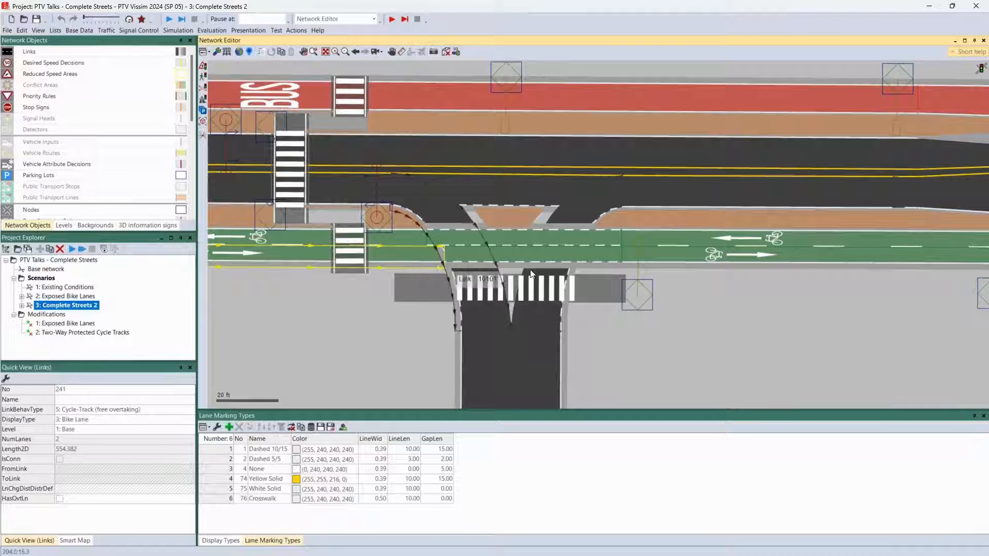
left_click(639, 265, "ctrl")
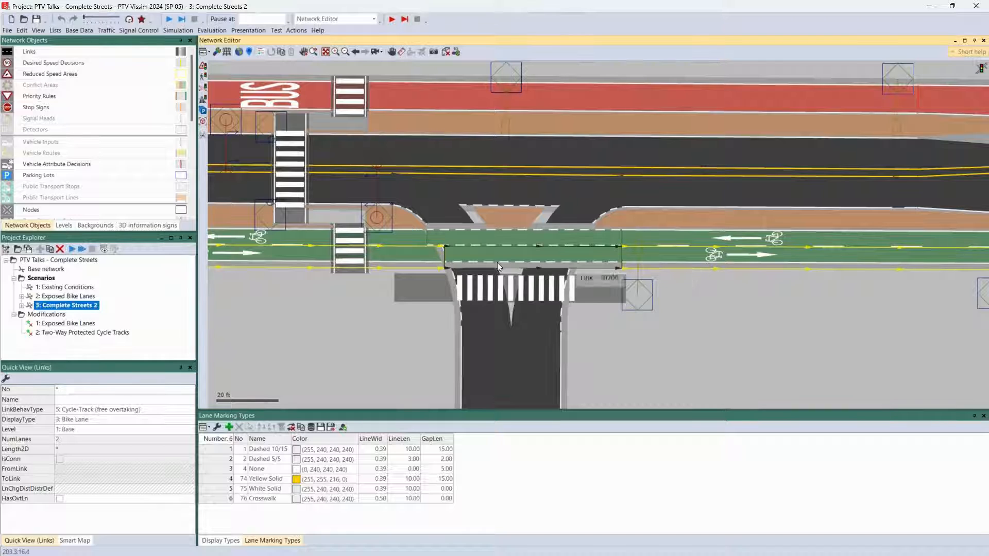
- Open cycle-track connector 10206's properties, widen the marking type column to read the full names, and accept
double_click(465, 260)
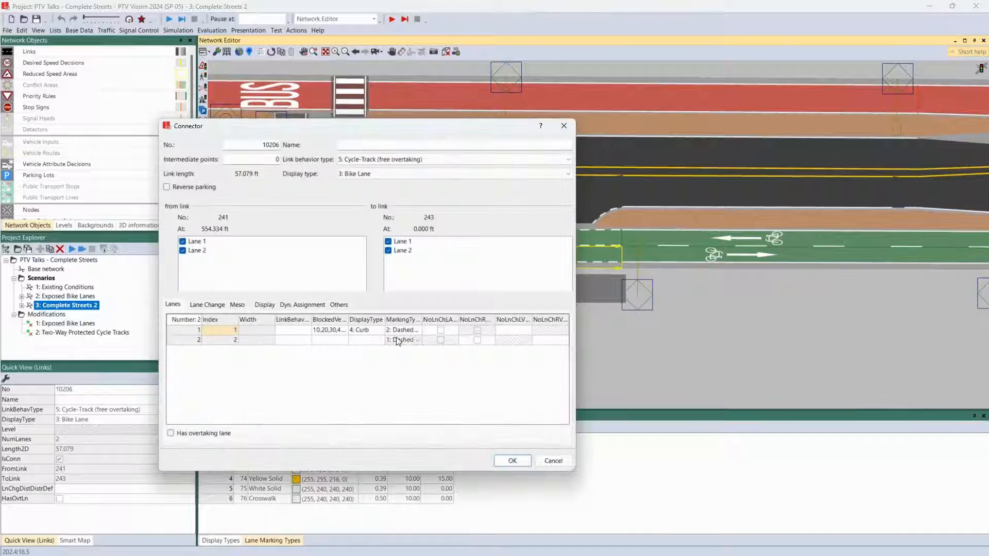
left_click_drag(420, 320, 450, 320)
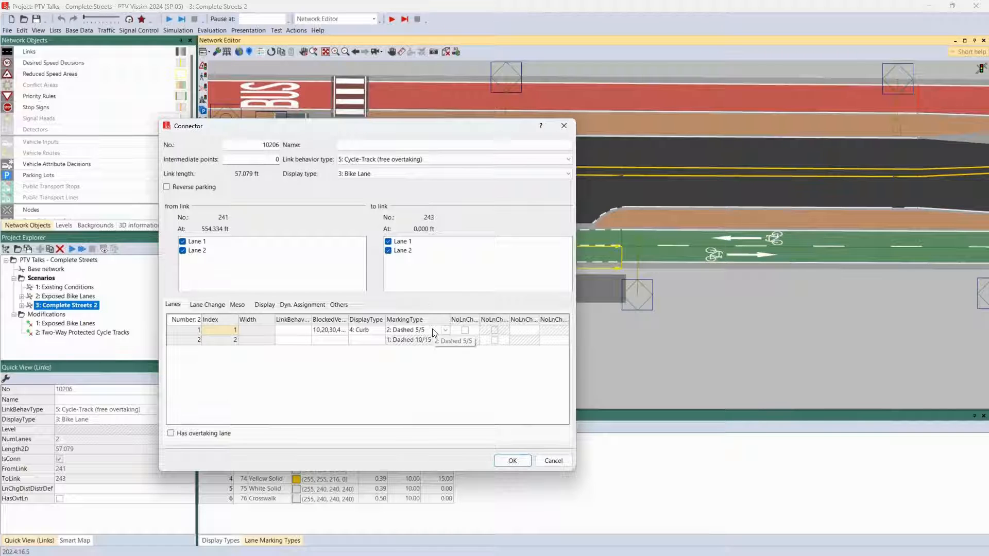
left_click(511, 460)
- Open the properties of westbound cycle track link 264 and highlight its three lanes one after another
left_click(444, 243)
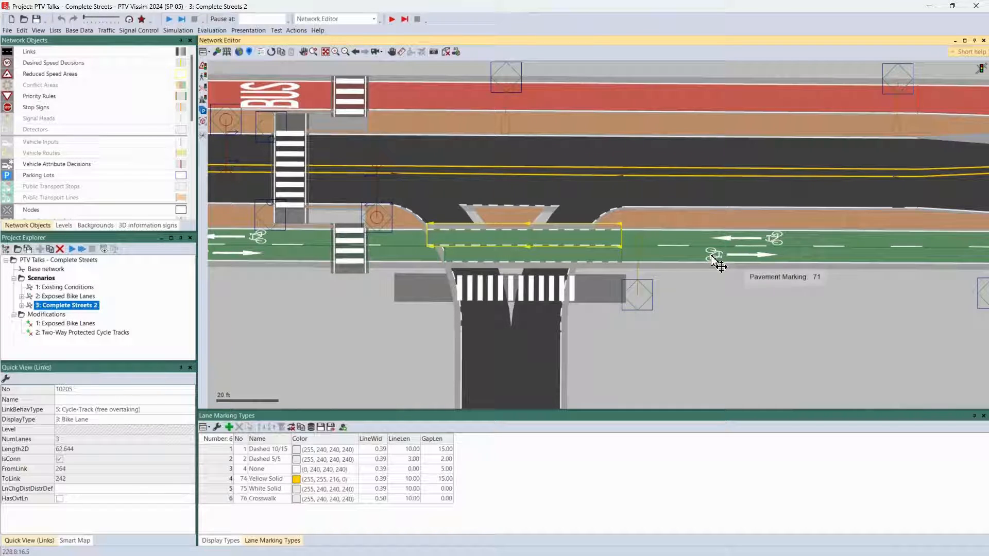
left_click(663, 250)
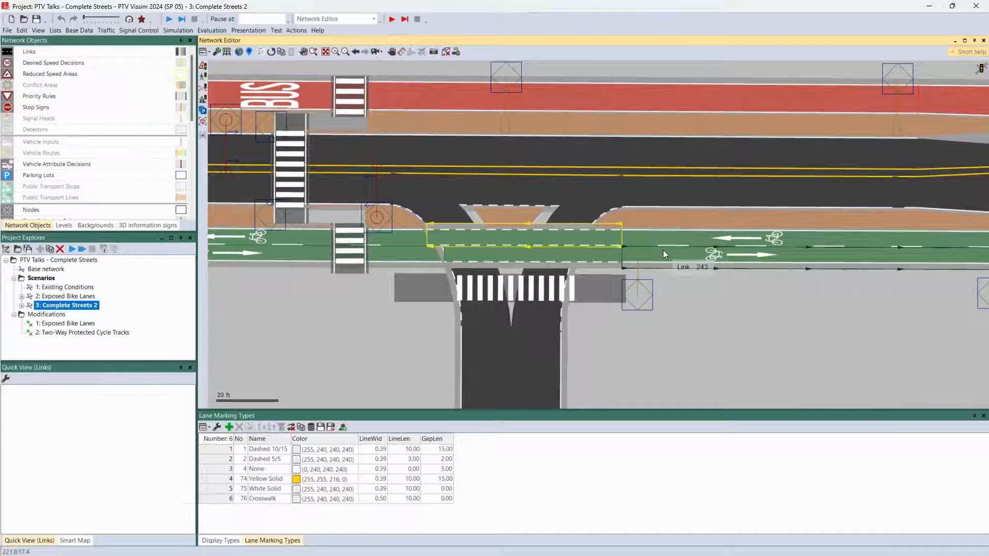
left_click(641, 234)
double_click(641, 234)
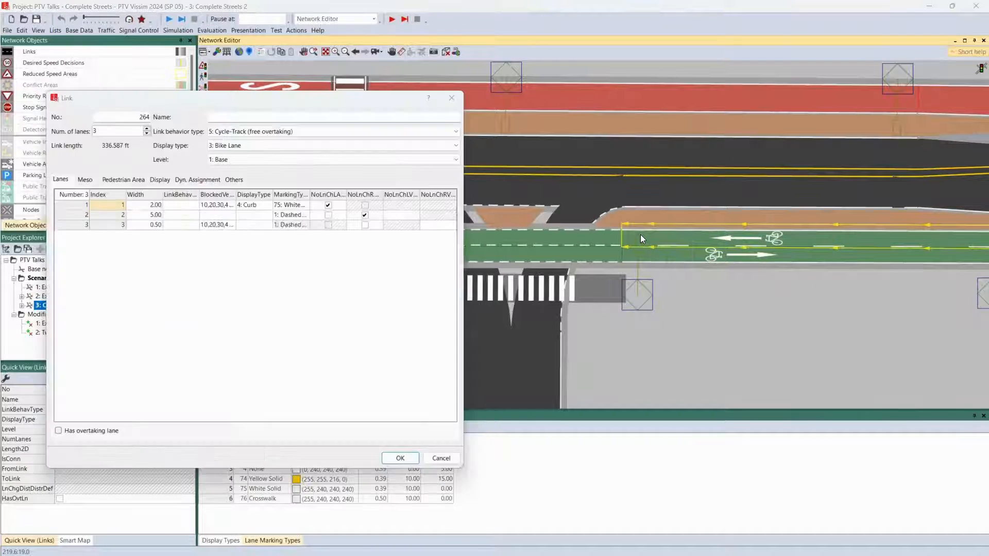
left_click(80, 205)
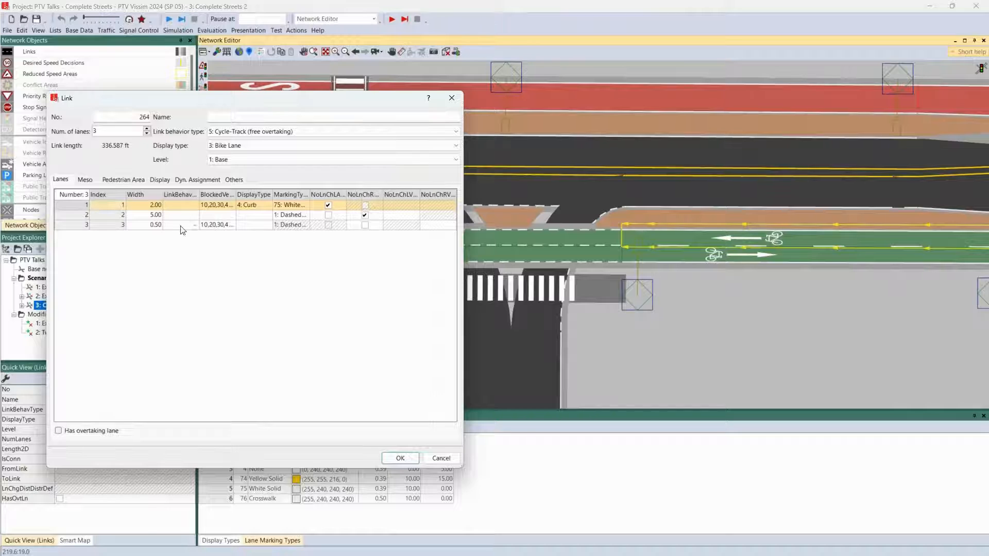
left_click(75, 216)
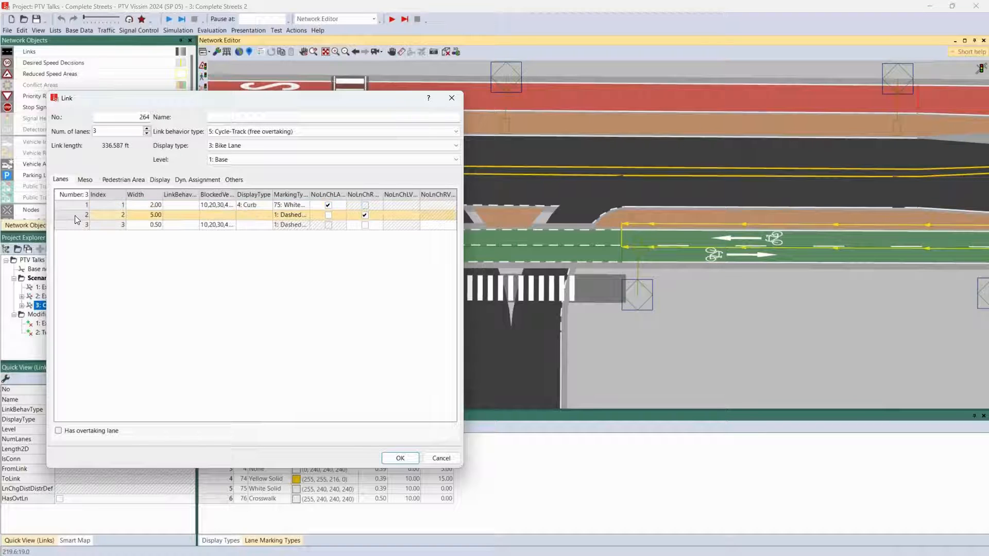
left_click(78, 226)
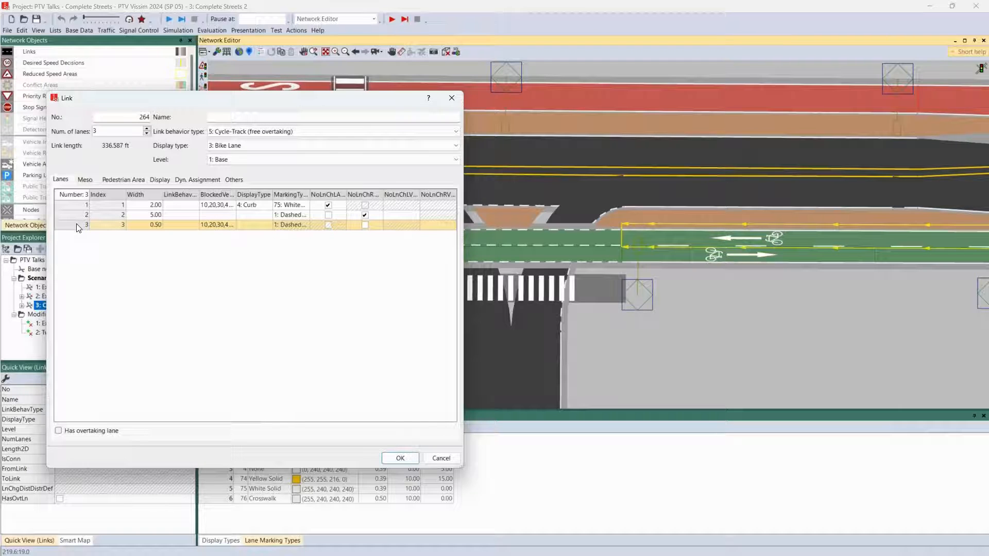
- Check lane 2's marking type on link 264 with the column widened to full names, and accept the properties
left_click(299, 216)
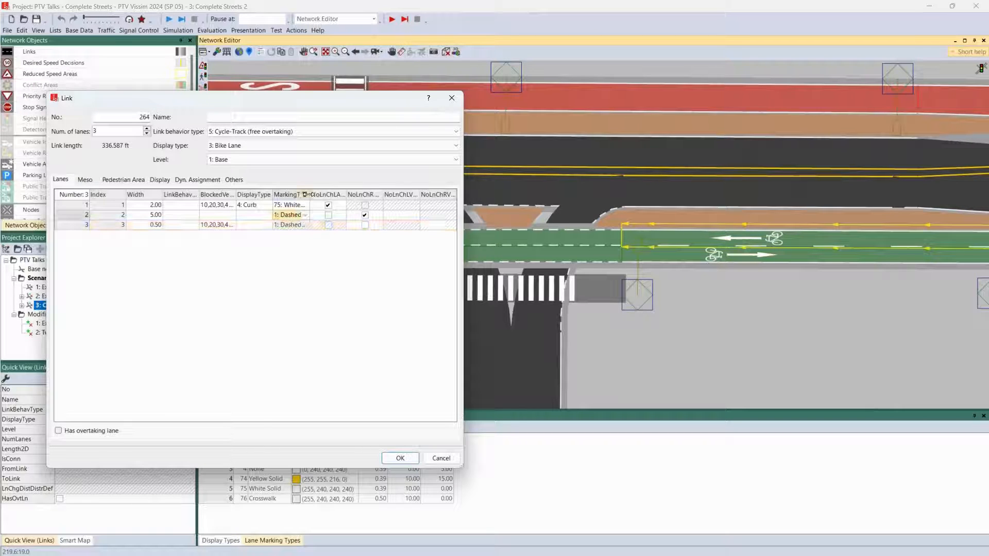
left_click_drag(310, 194, 351, 194)
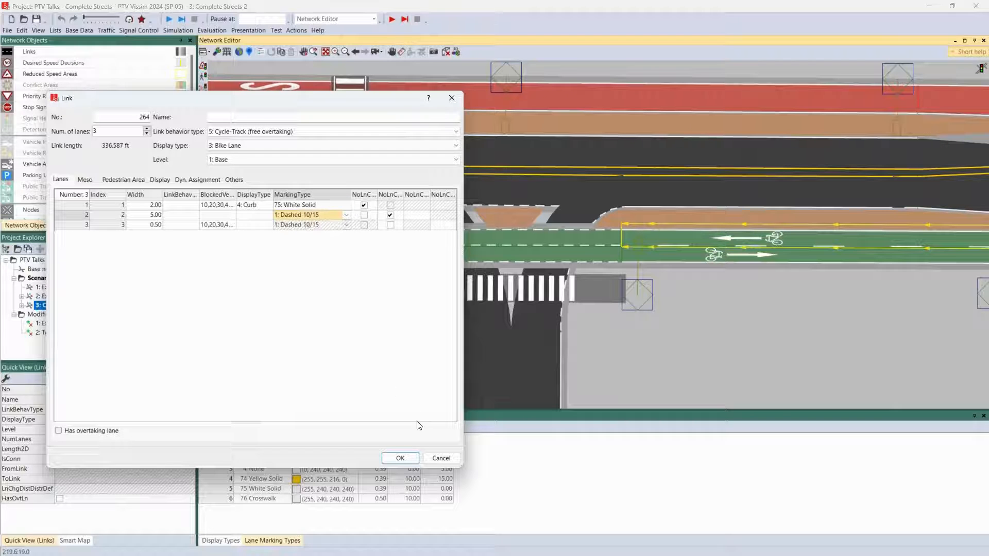
left_click(400, 458)
- Highlight eastbound E Barnett Rd connector 10098 at the side street, and select its adjoining links 63 and 78
scroll(664, 216, "up", 3)
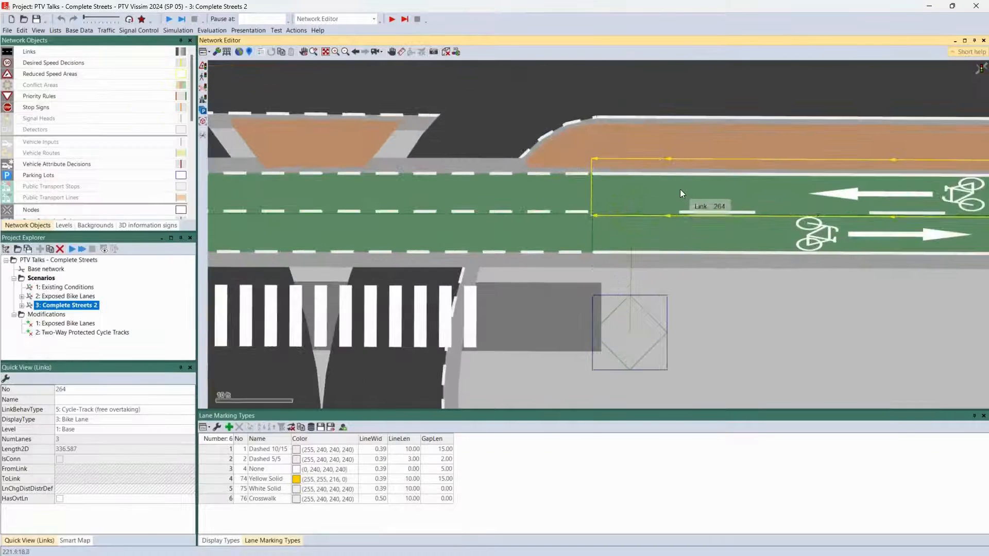
scroll(641, 249, "down", 2)
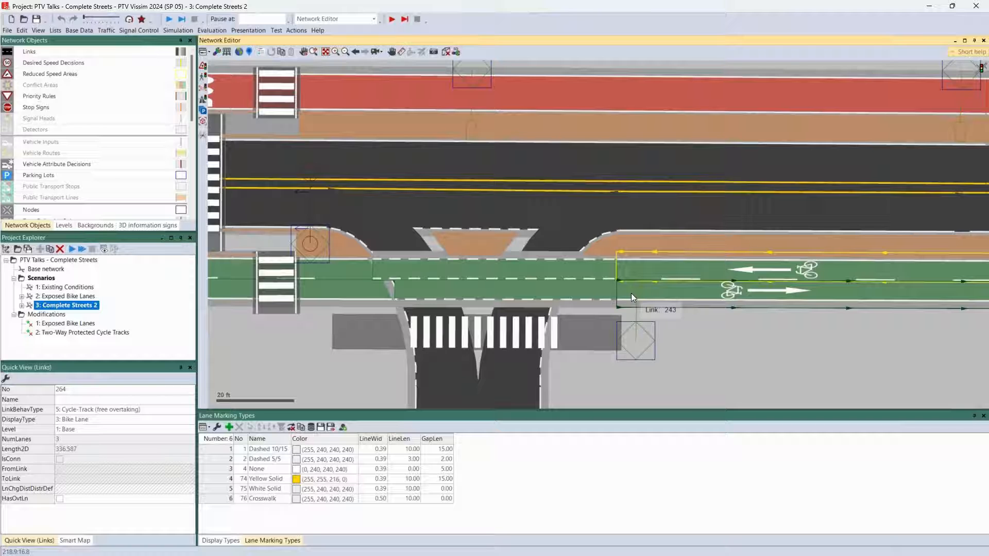
left_click_drag(465, 299, 547, 335)
left_click_drag(399, 310, 439, 298)
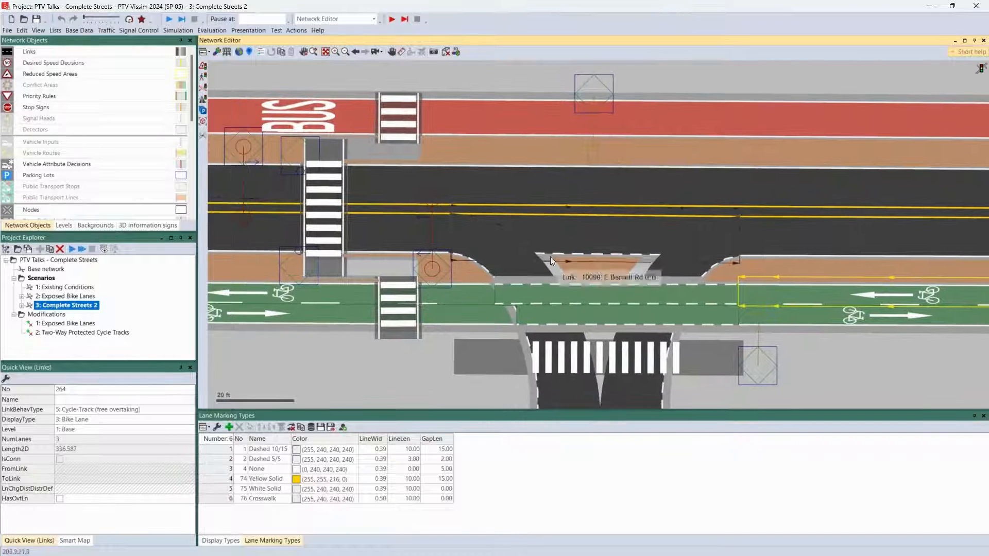
left_click(553, 242)
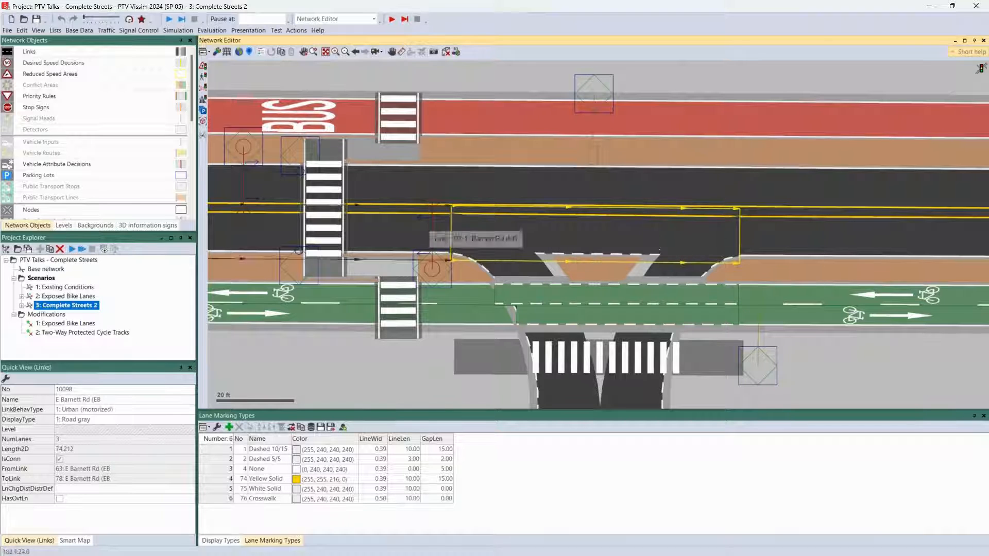
left_click(415, 233)
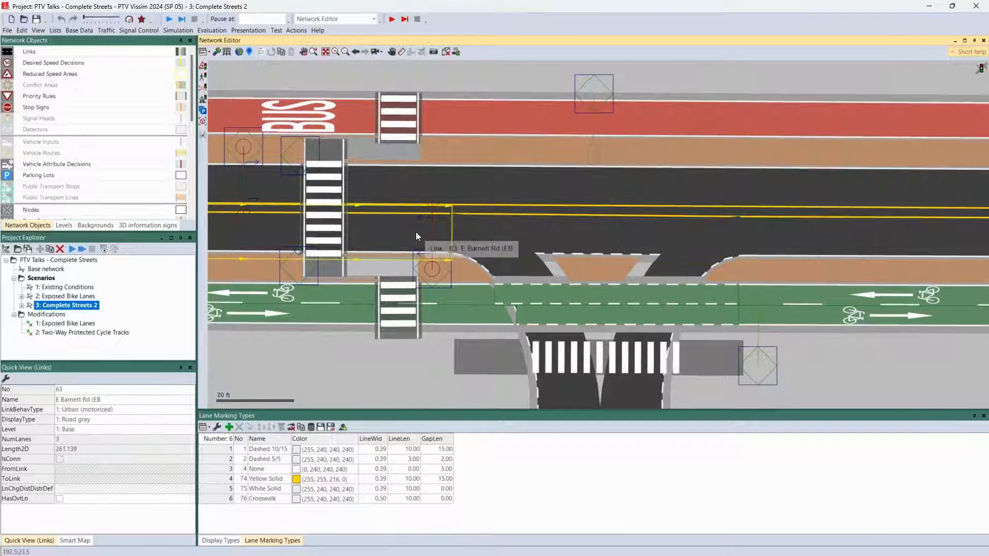
left_click(797, 240, "ctrl")
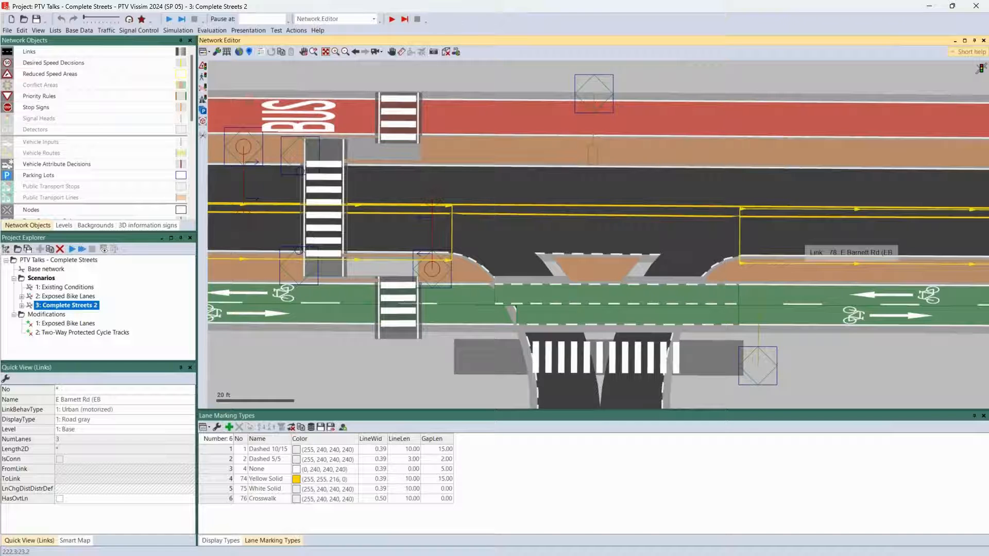
- Clear the selection, review eastbound E Barnett Rd link 78's lane settings with full marking type names, and accept
left_click(726, 76)
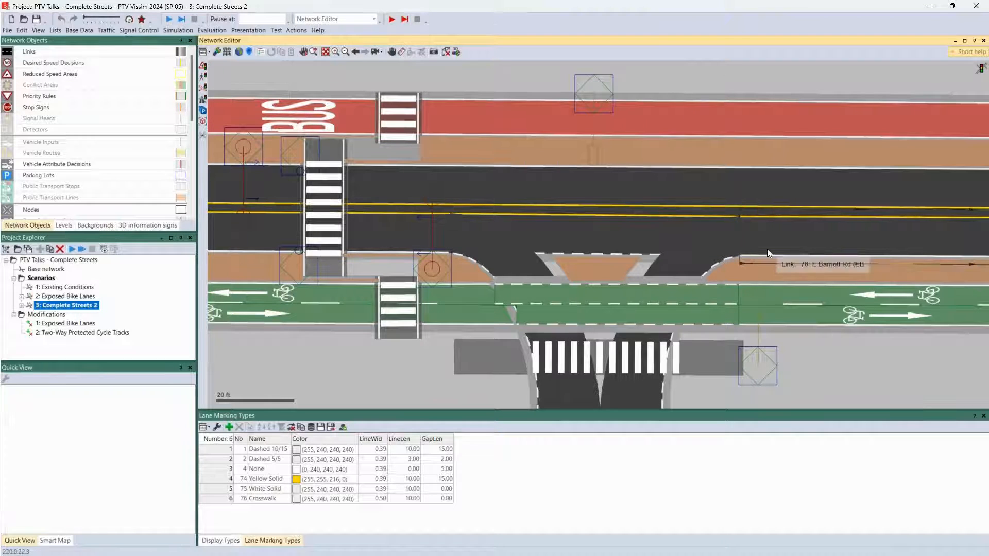
double_click(767, 249)
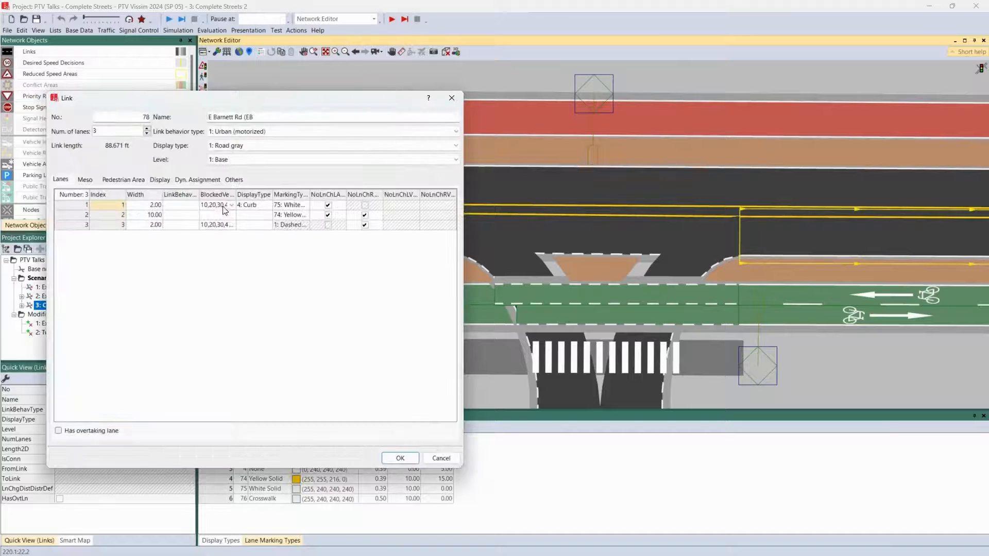
left_click_drag(310, 195, 367, 196)
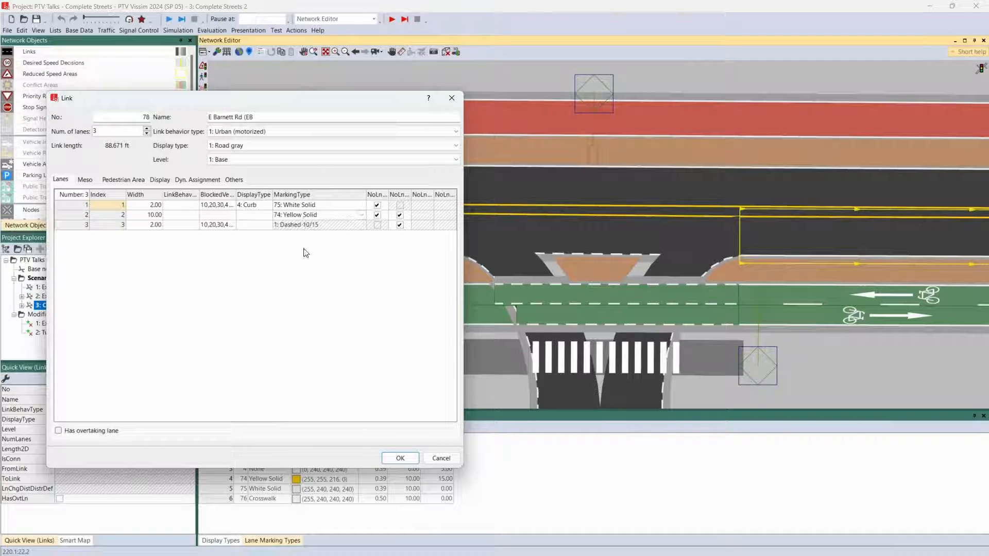
left_click(400, 459)
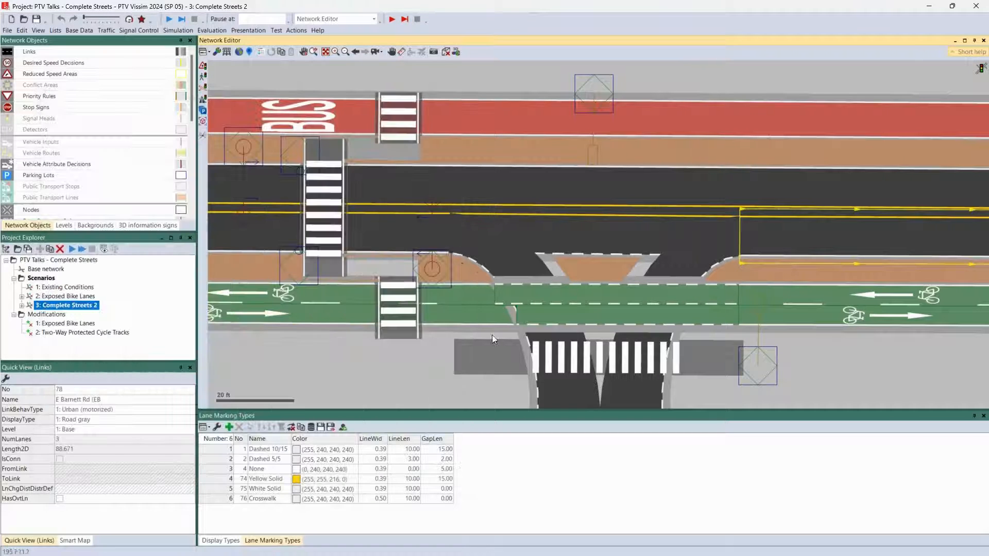
- Review the lane settings of E Barnett Rd connector 10098 with full marking type names, and accept
double_click(562, 240)
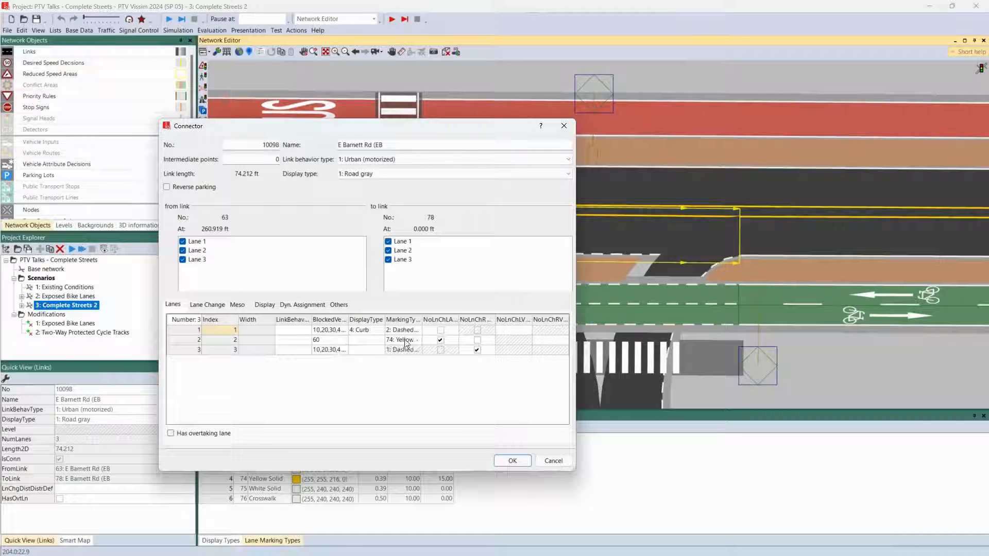
left_click_drag(422, 320, 452, 320)
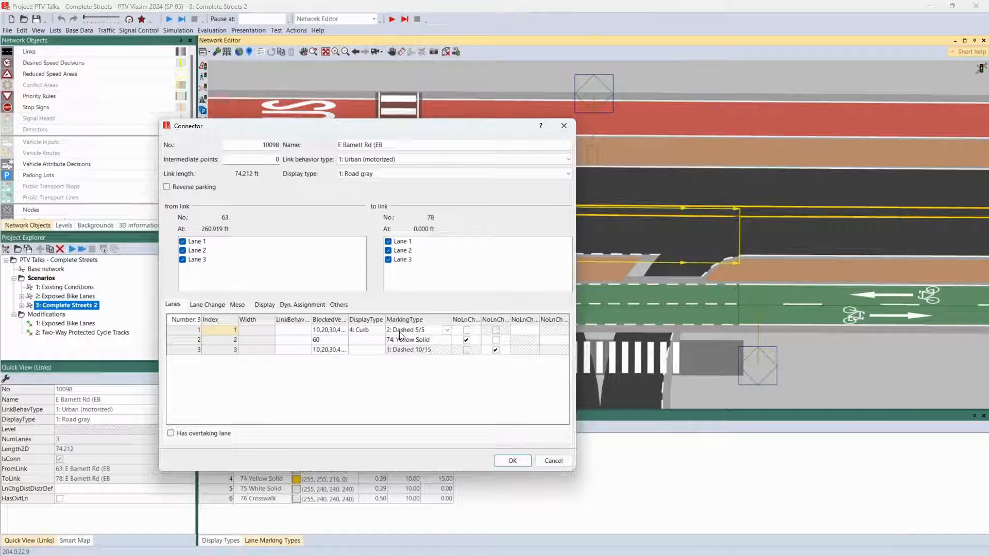
left_click(509, 460)
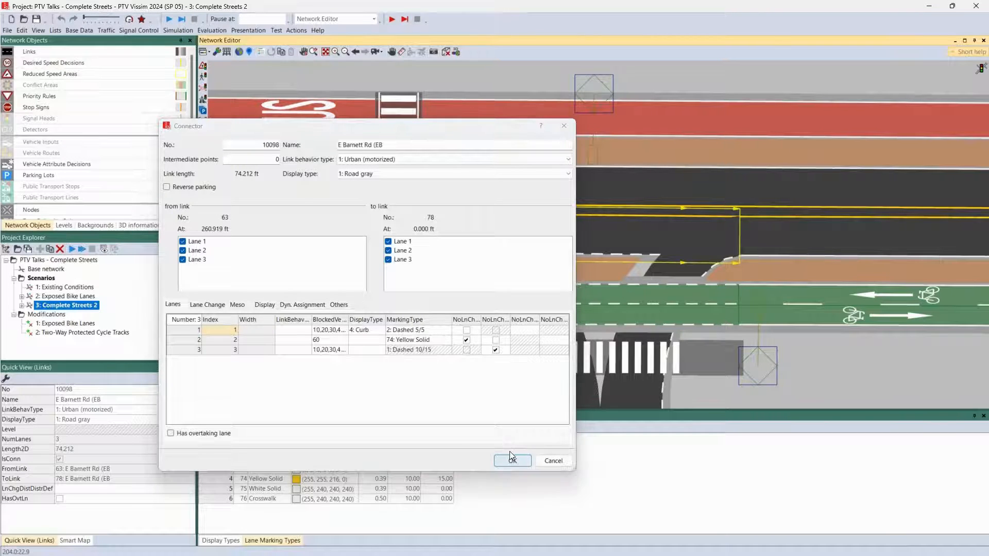
- Switch the network to 3D and examine the dashed markings and curbs around the side-street intersection from several angles
left_click(446, 52)
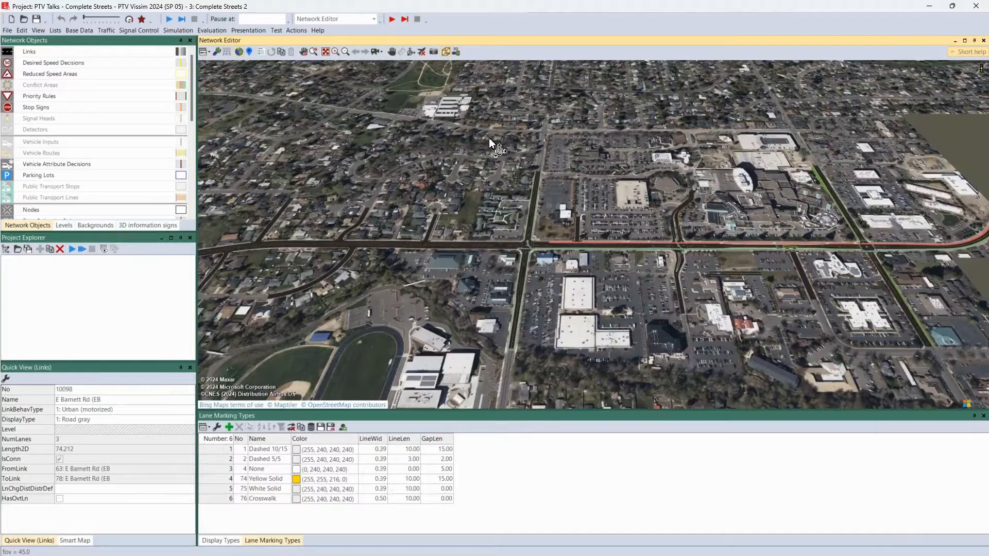
scroll(762, 241, "up", 12)
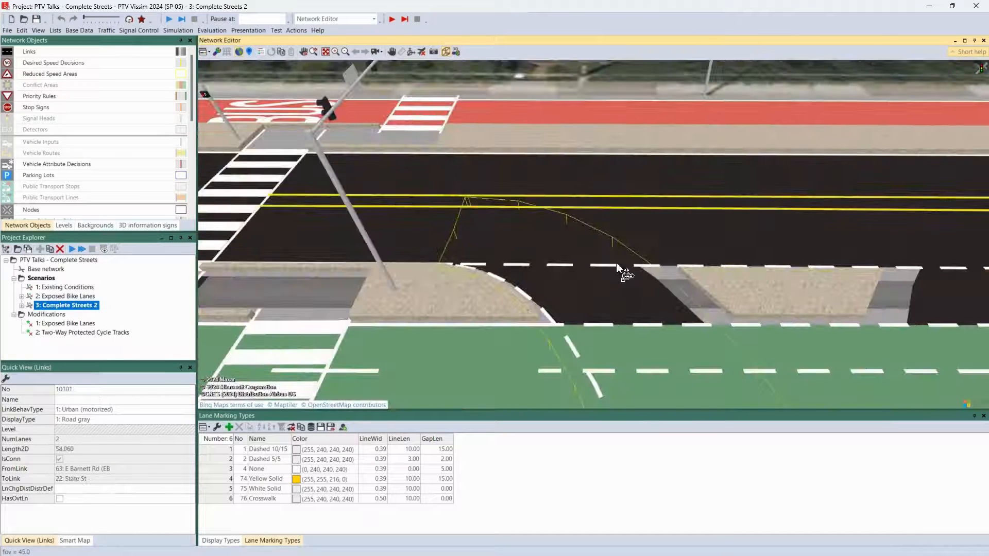
left_click_drag(471, 161, 648, 226)
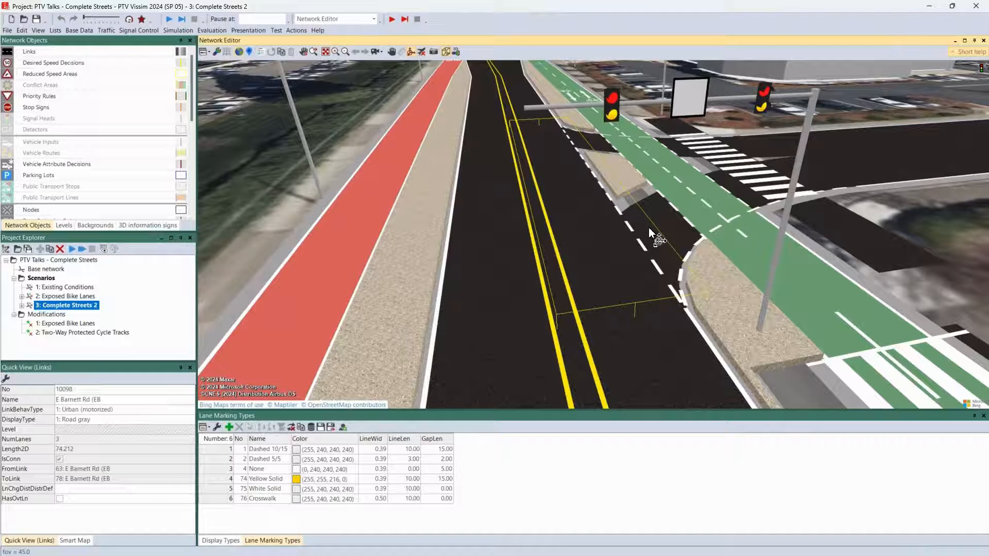
left_click_drag(619, 206, 521, 377)
scroll(521, 376, "down", 5)
left_click_drag(623, 249, 541, 288)
scroll(481, 326, "up", 6)
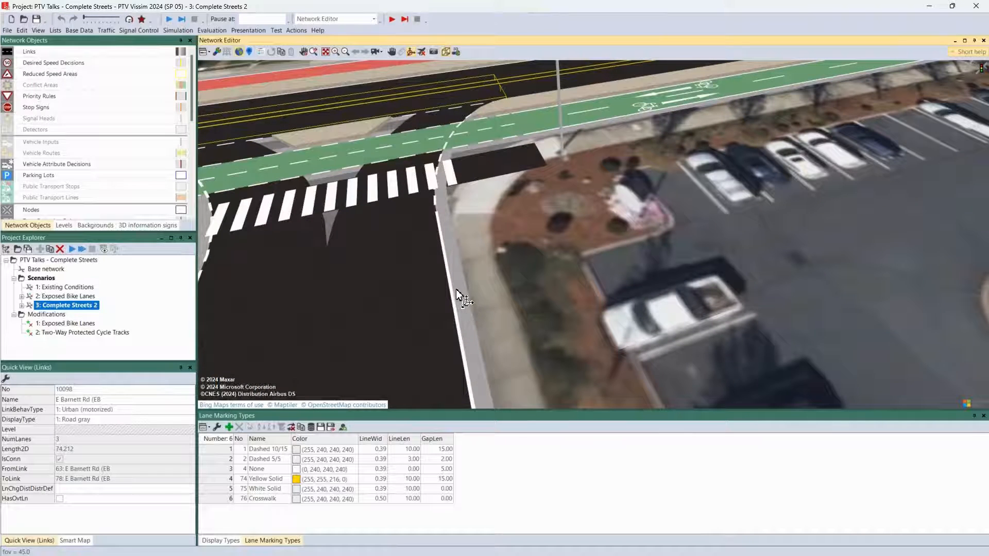
left_click_drag(444, 196, 452, 377)
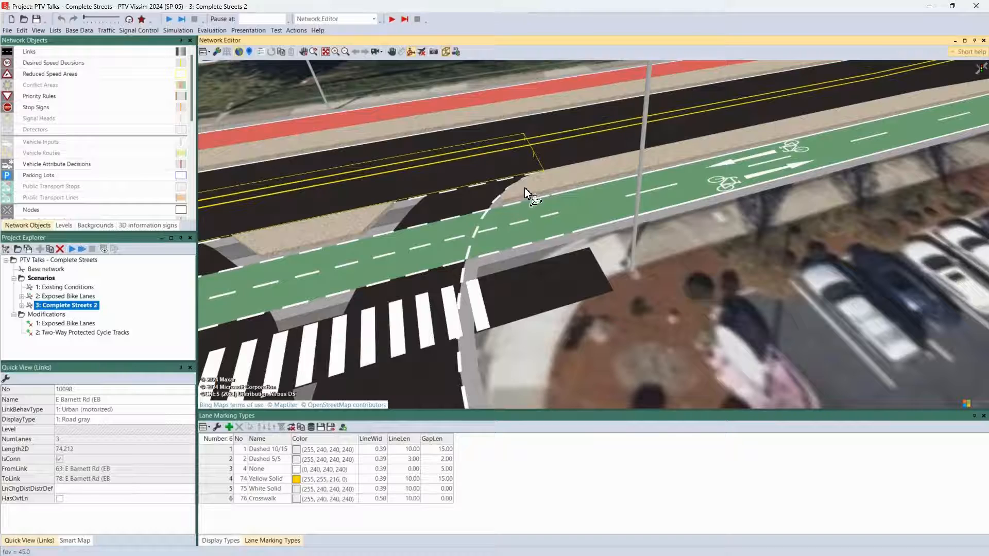
- Examine the crosswalks, curbs and bike lane markings in 3D from the side street to the signalized Murphy Rd intersection
left_click_drag(472, 376, 509, 289)
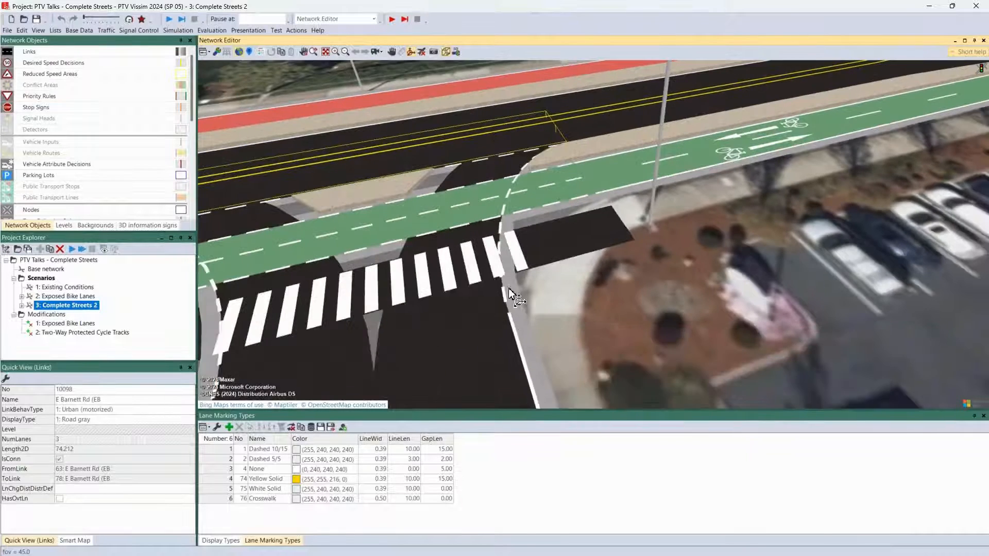
scroll(549, 154, "down", 10)
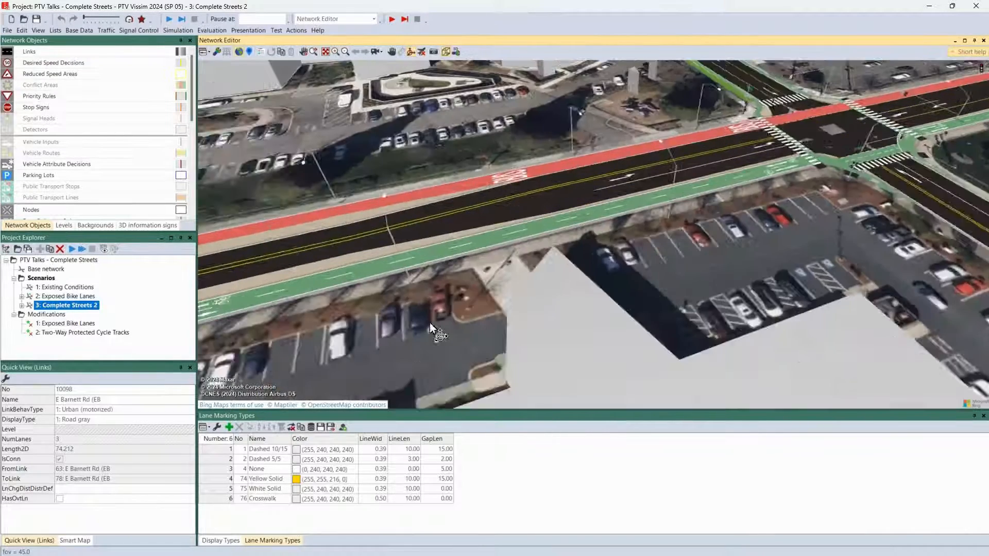
scroll(737, 232, "up", 10)
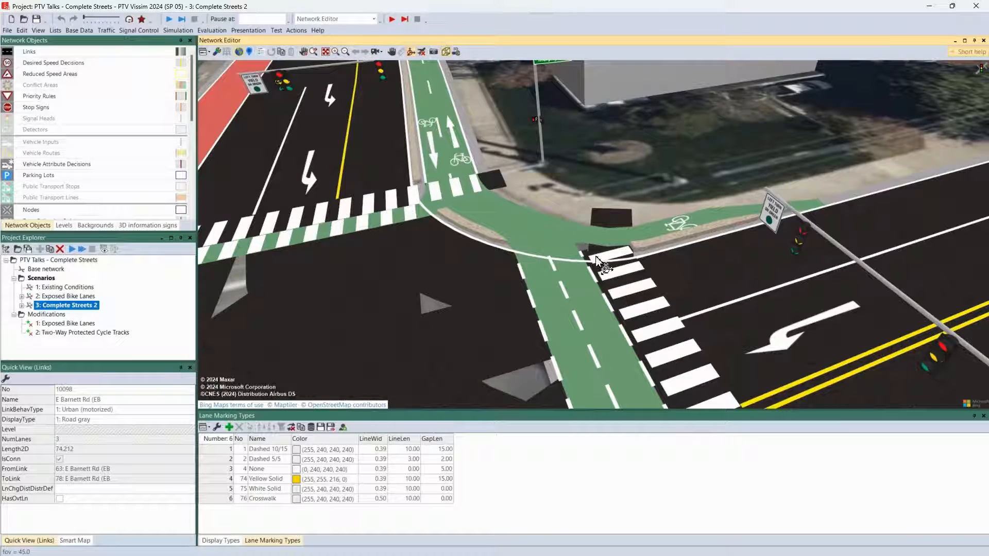
left_click_drag(594, 292, 552, 305)
scroll(552, 307, "down", 4)
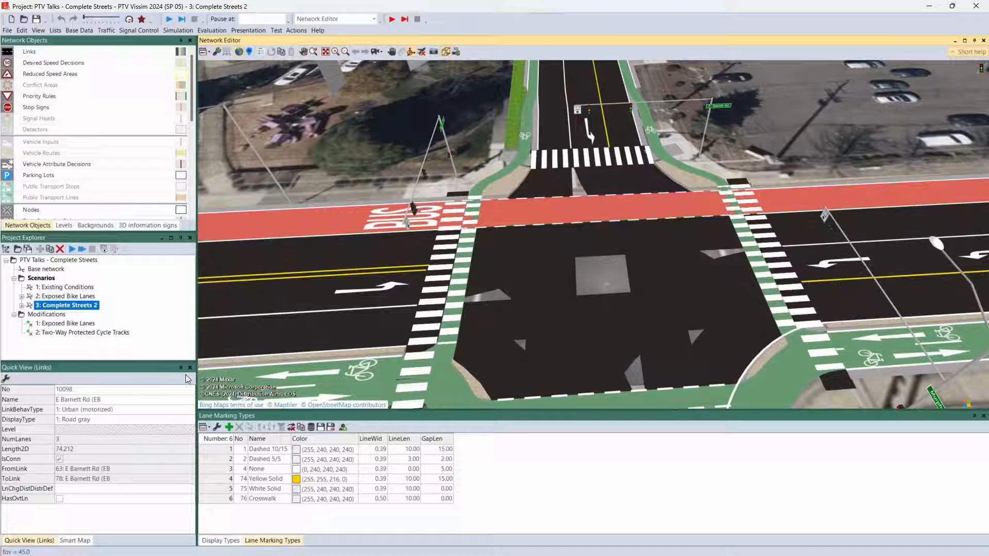
- Switch the network to 2D, activate the 3D Traffic Signals object type, and bring the Murphy Rd intersection into view
left_click(445, 52)
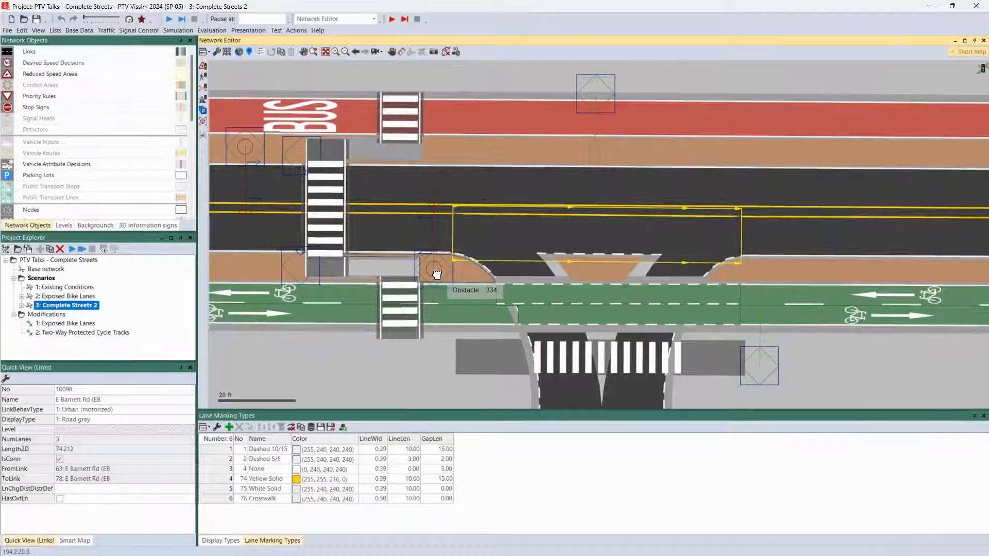
scroll(93, 128, "down", 4)
left_click(50, 165)
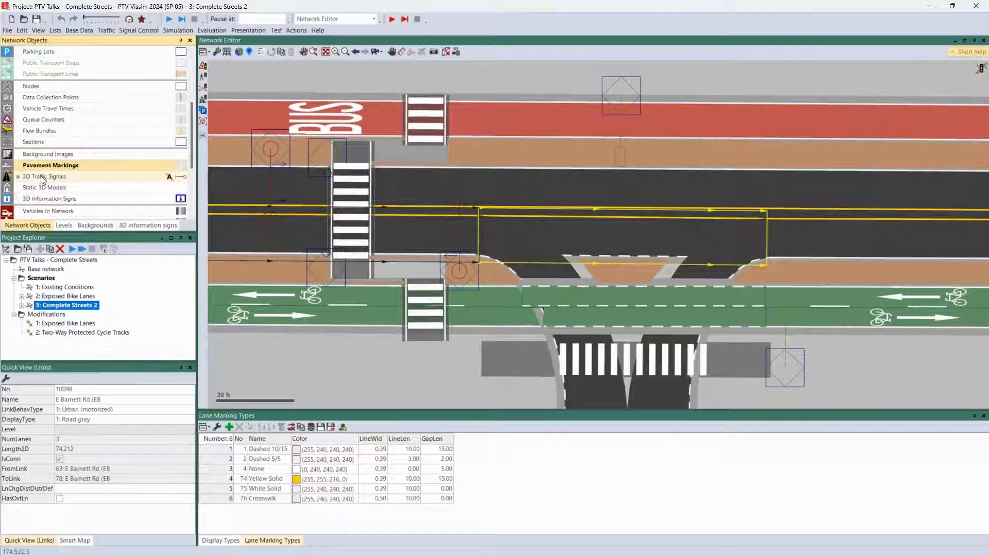
scroll(43, 178, "down", 1)
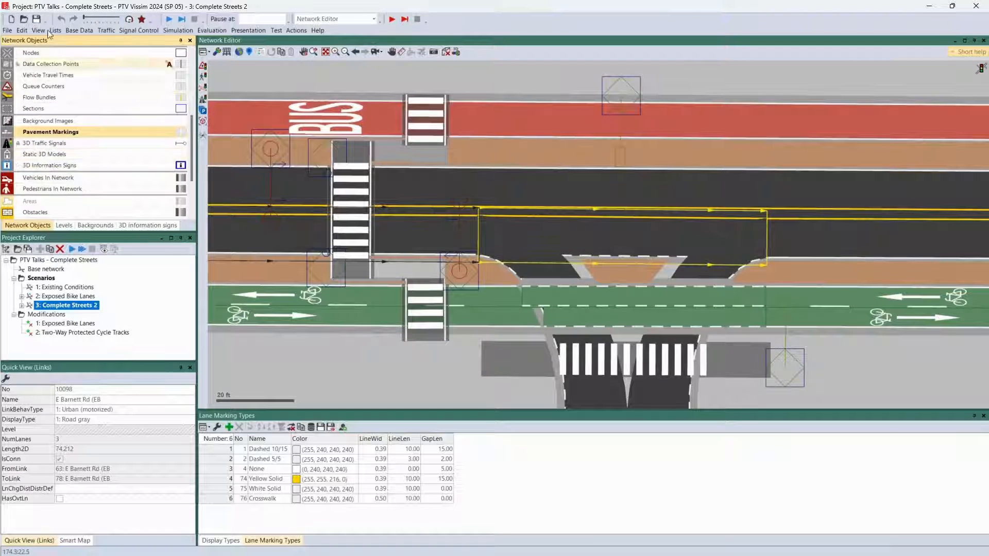
left_click(46, 144)
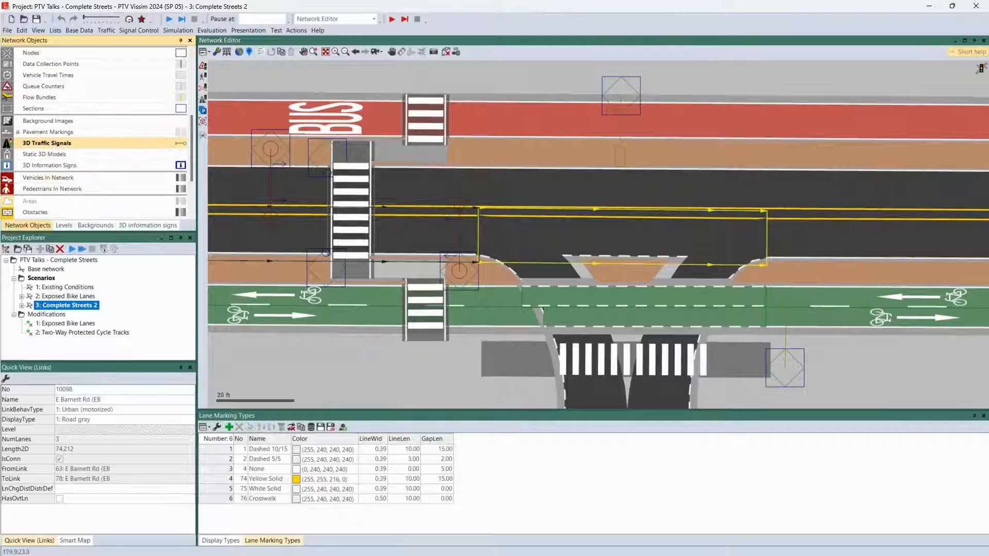
left_click_drag(844, 314, 225, 267)
left_click_drag(796, 304, 118, 328)
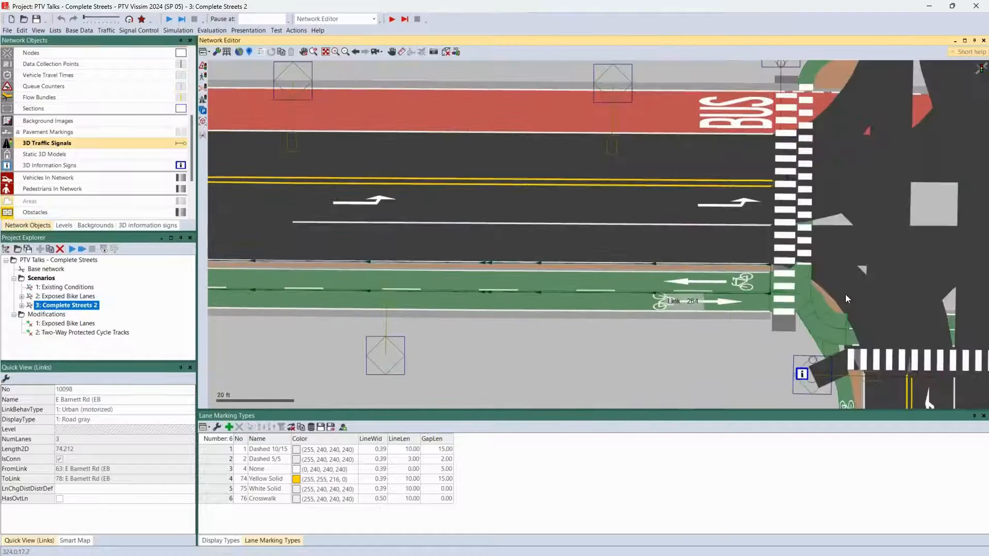
left_click_drag(847, 312, 499, 282)
left_click_drag(675, 355, 516, 345)
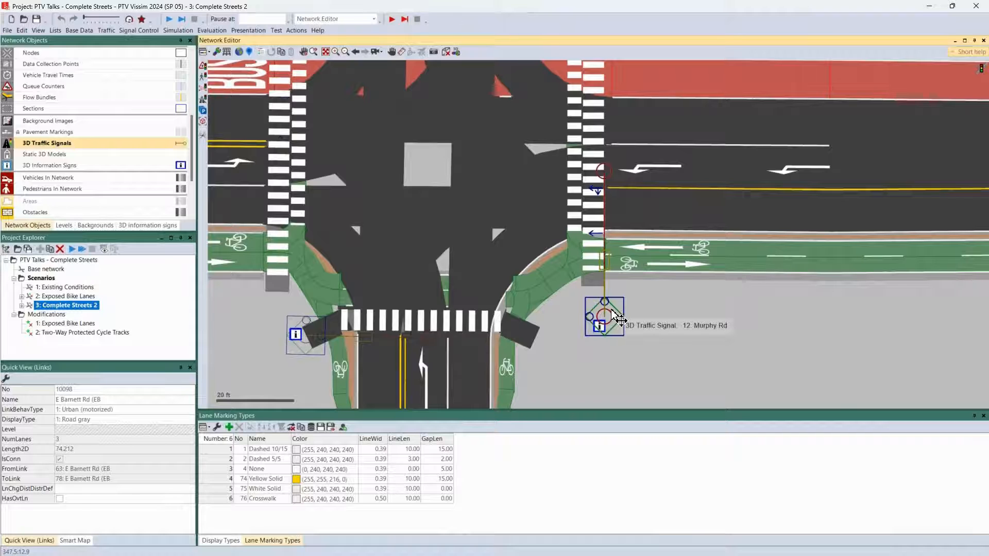
- Compare Murphy Rd 3D traffic signal 12 with the background map, then review its mast and Arm 1 properties
left_click(239, 51)
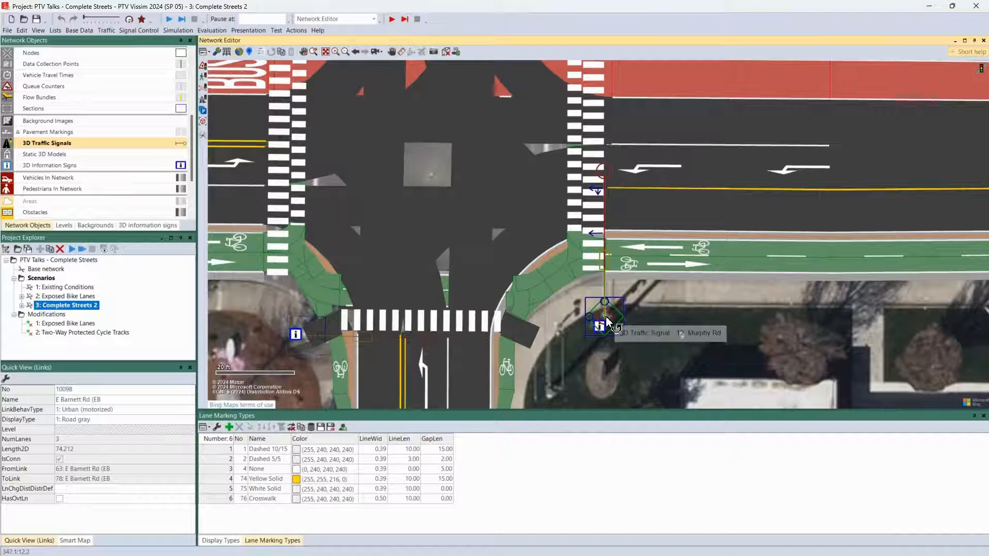
left_click(239, 53)
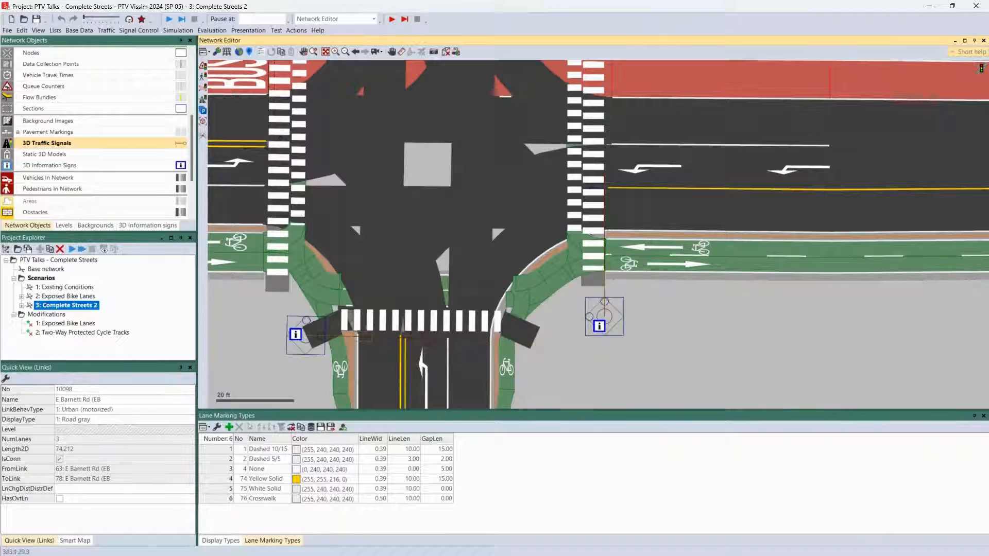
left_click(602, 322)
scroll(445, 249, "down", 5)
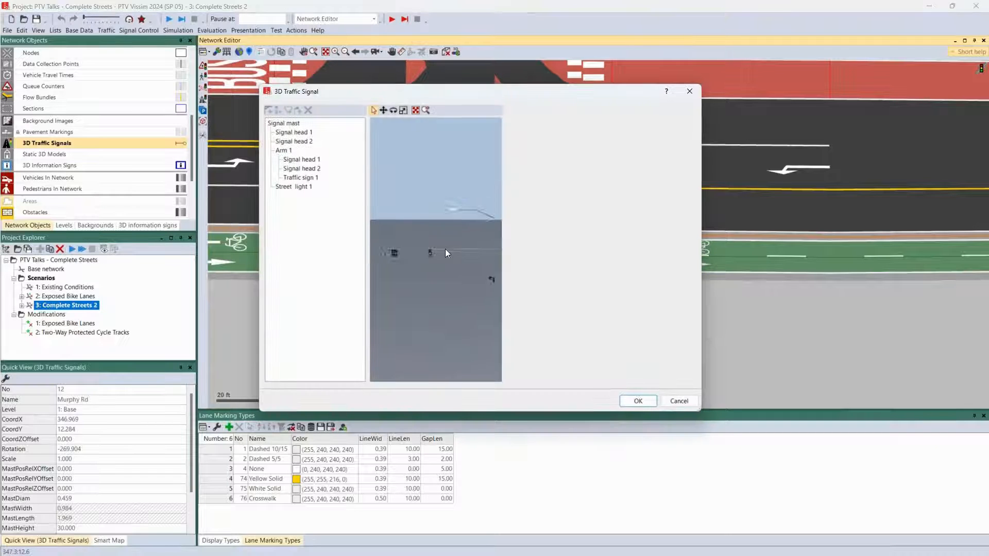
scroll(470, 271, "up", 5)
left_click(295, 125)
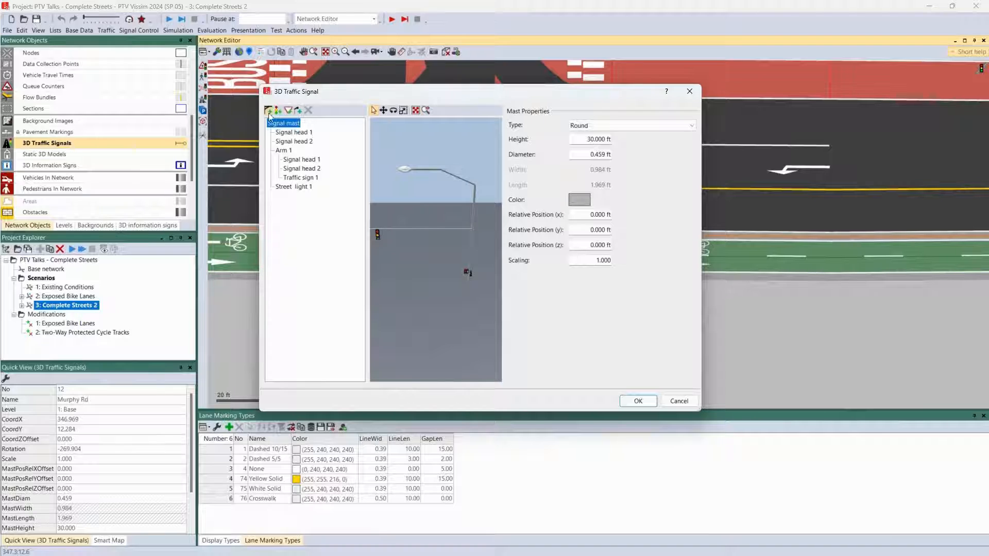
left_click(283, 150)
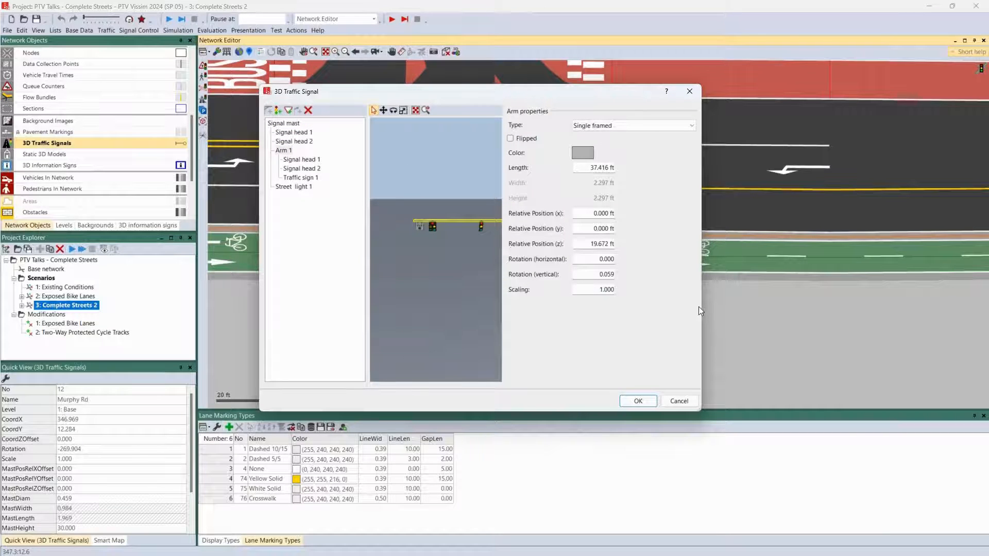
- Enlarge the 3D signal editor, review the type, layout and signal groups of Arm 1's five-lens signal head, and cancel
left_click_drag(700, 307, 948, 308)
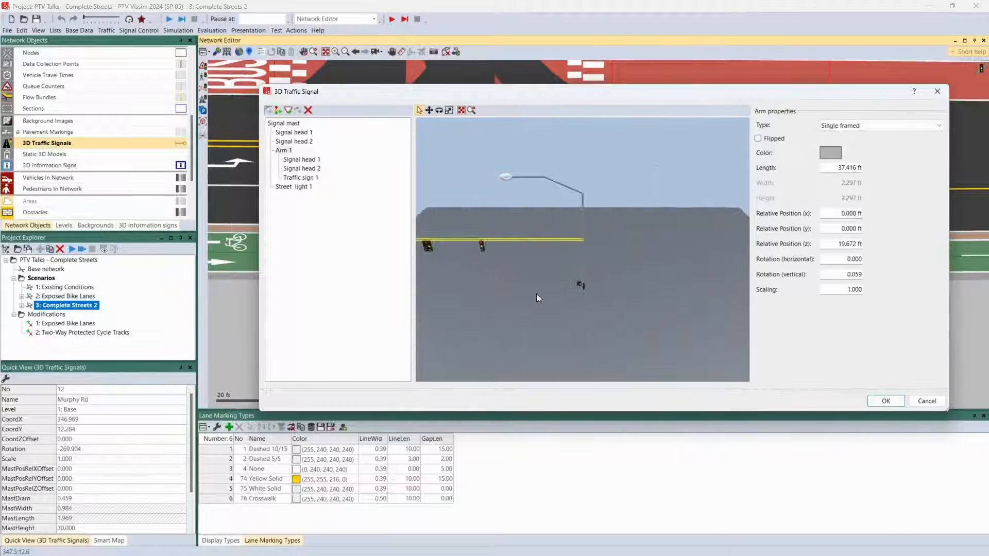
left_click_drag(512, 247, 558, 246)
scroll(558, 246, "up", 3)
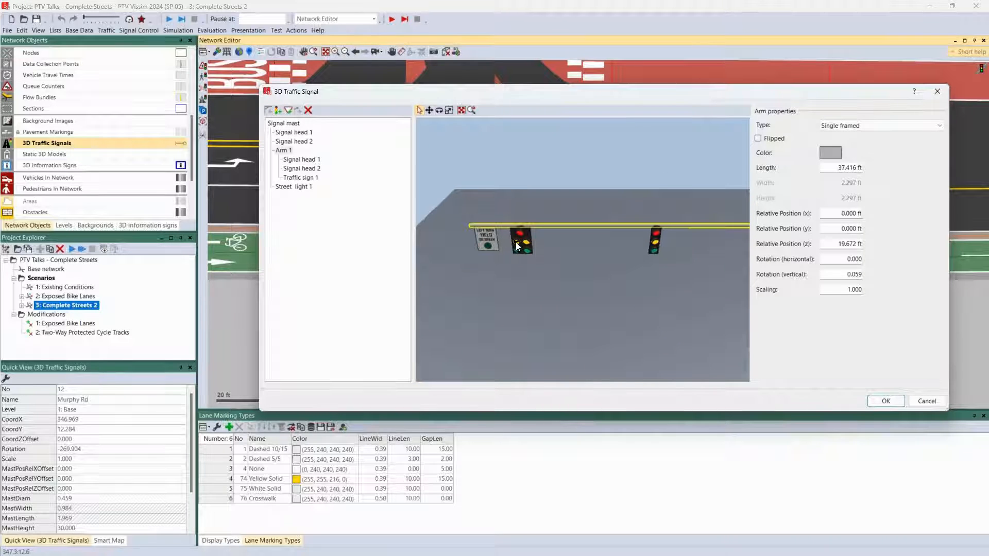
left_click(516, 246)
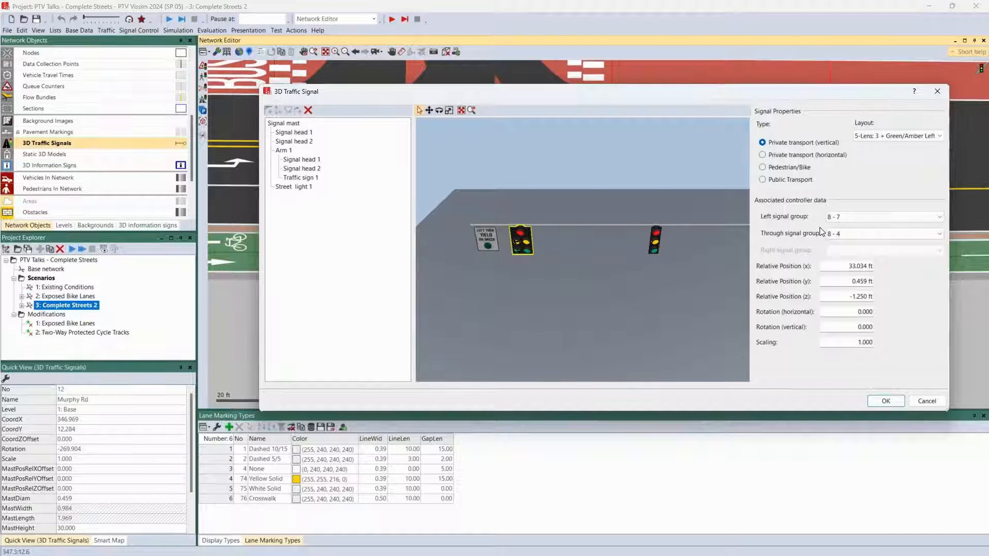
left_click(928, 401)
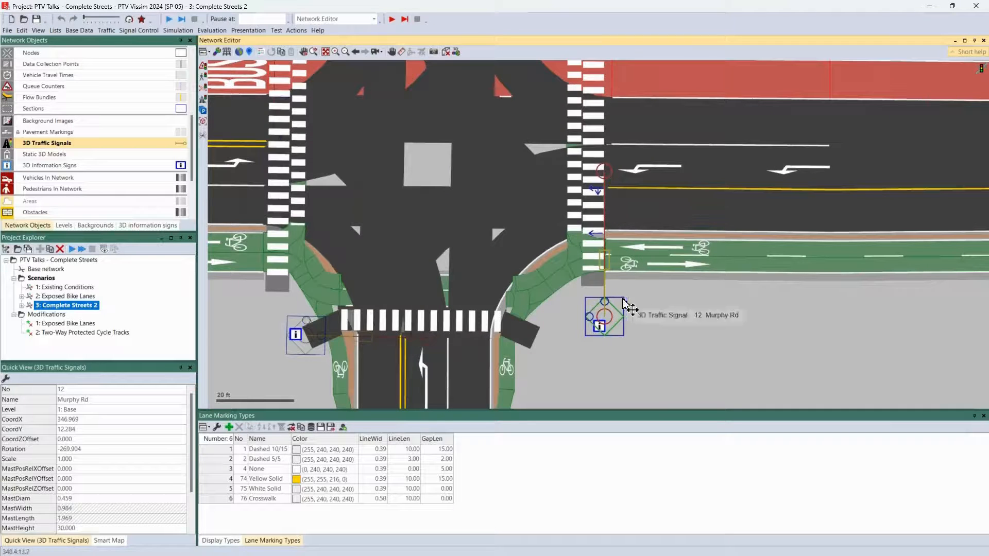
- Show the signal heads in the network and select signal head 80 in the eastbound left-turn lane
scroll(57, 109, "up", 5)
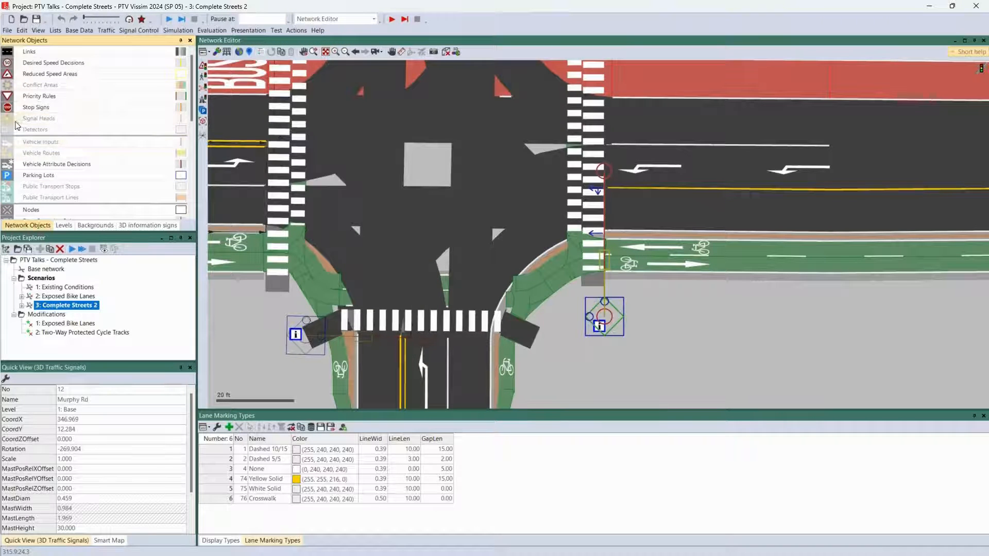
left_click(254, 170)
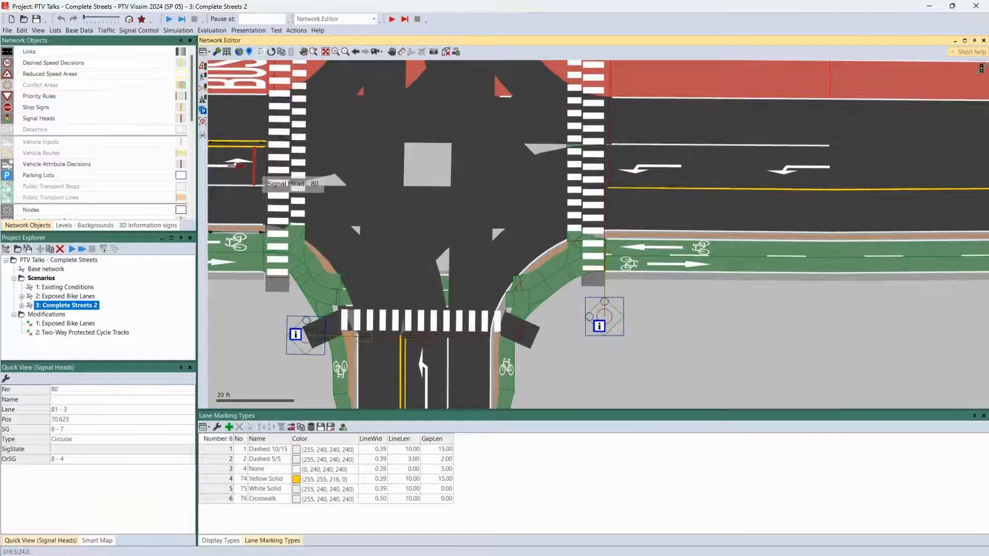
left_click_drag(254, 170, 366, 205)
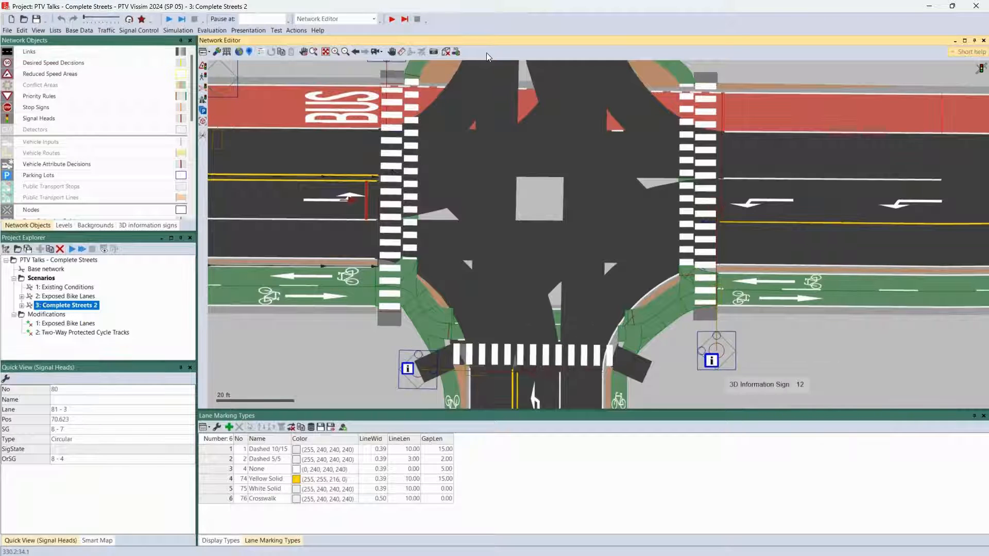
- Inspect the 3D signal heads and Murphy Rd street name sign at the bus lane corner, and return to 2D
left_click(444, 52)
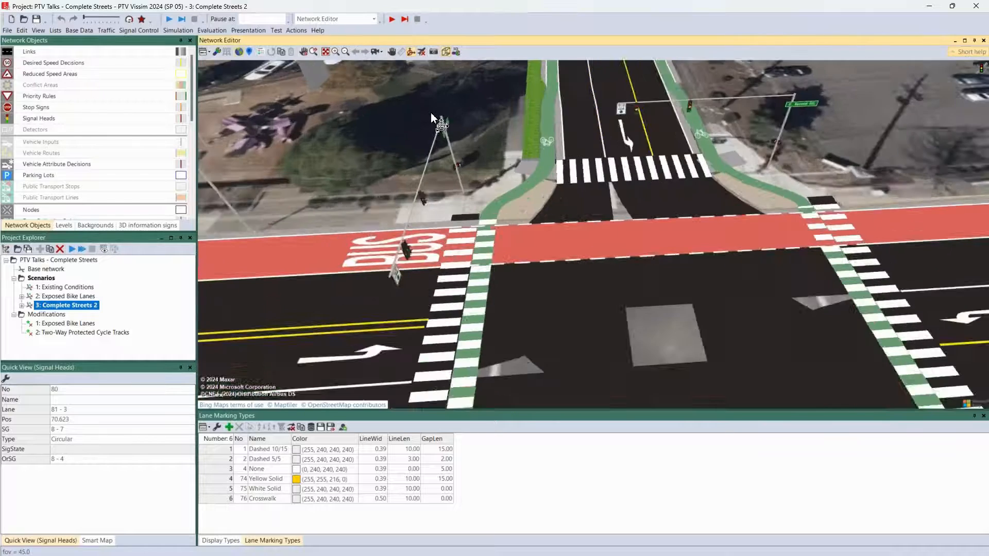
scroll(431, 112, "up", 3)
left_click_drag(517, 207, 584, 118)
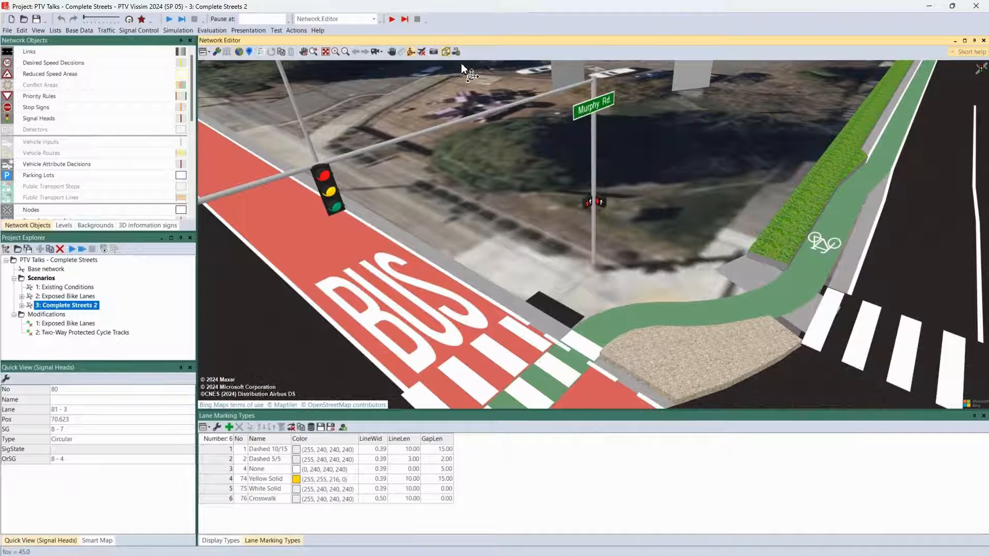
left_click(446, 52)
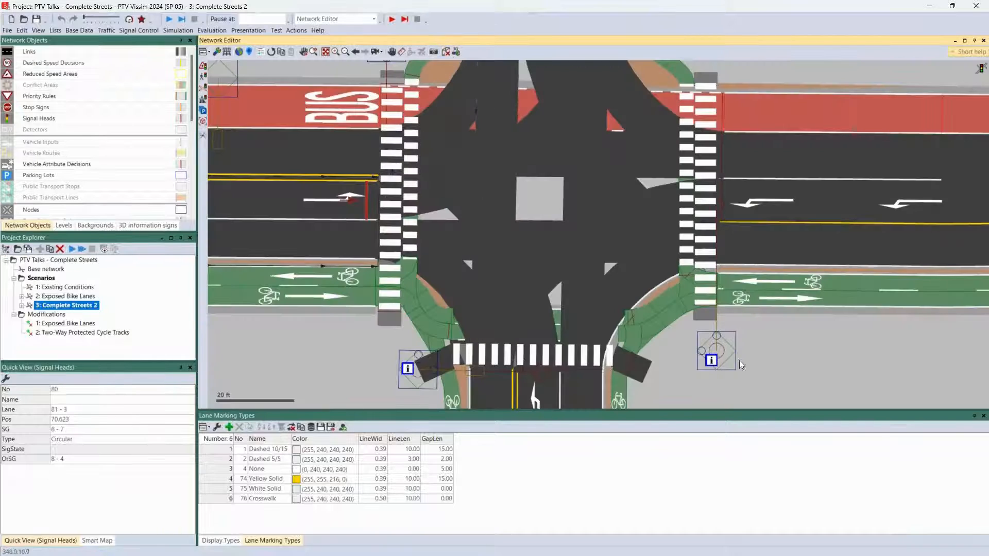
- Reopen 3D traffic signal 12, review its mast and the left-turn yield sign's texture and dimensions, and cancel
double_click(714, 350)
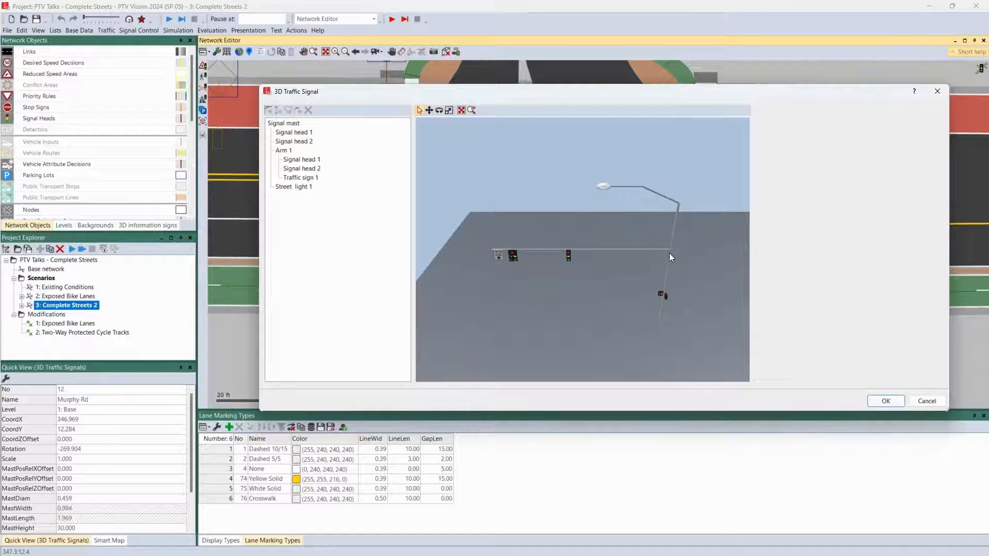
left_click(669, 253)
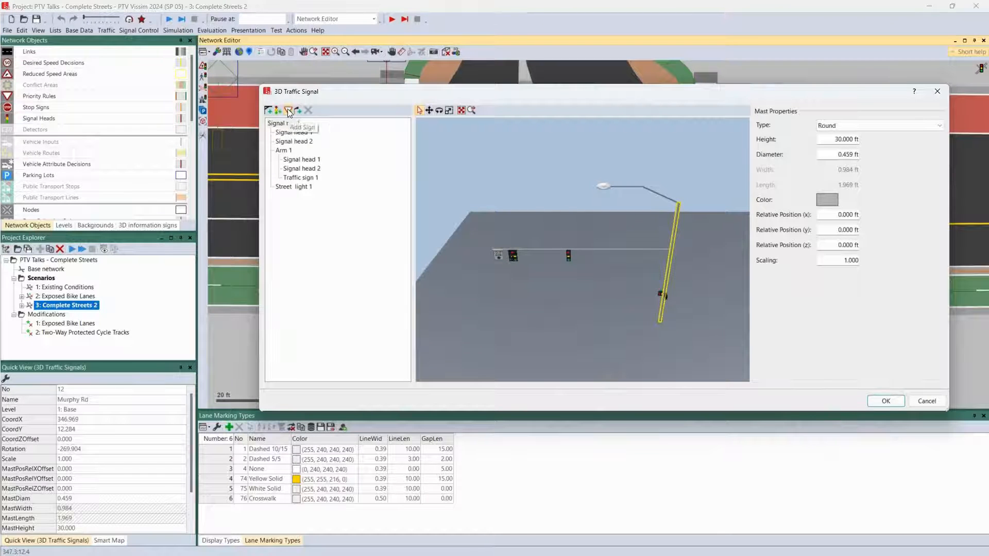
left_click(497, 256)
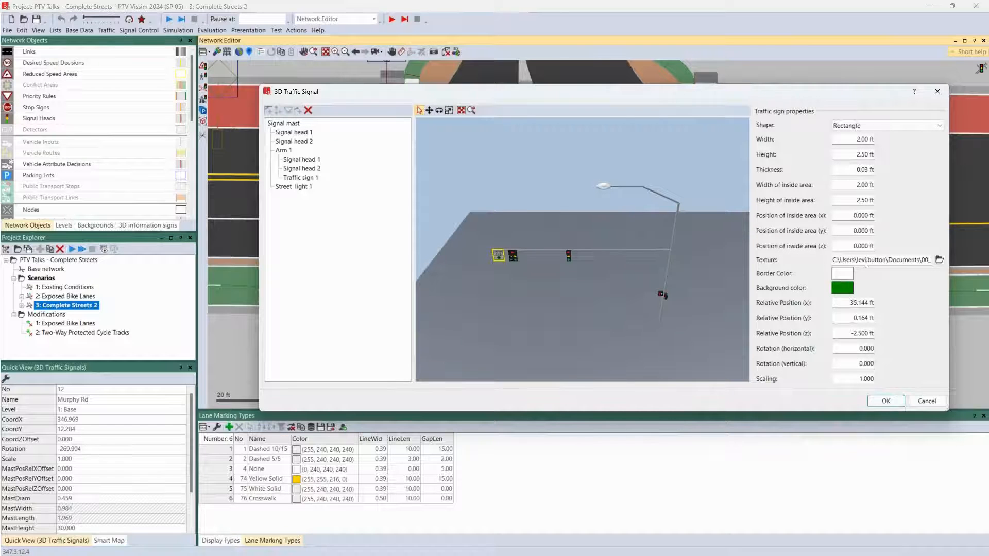
left_click_drag(845, 260, 926, 262)
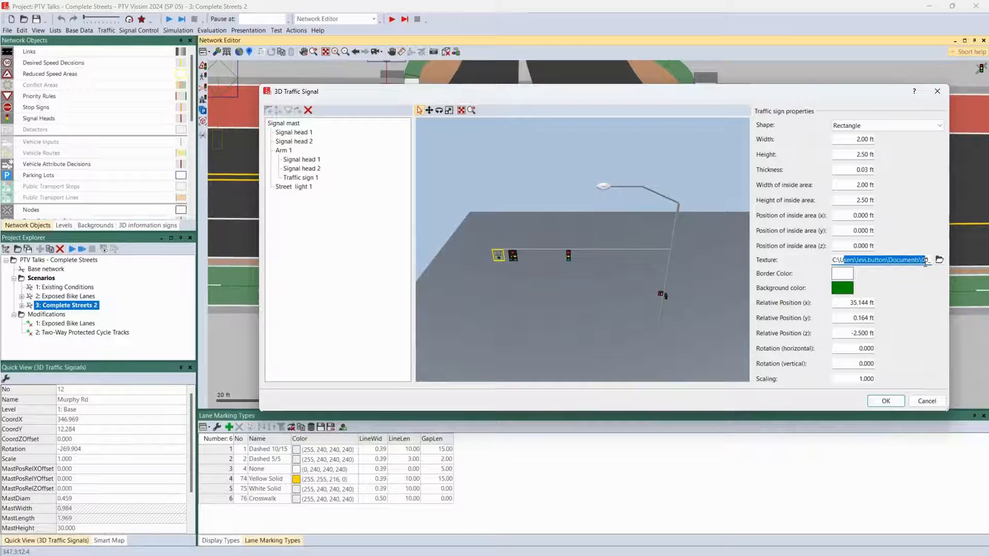
scroll(463, 258, "up", 6)
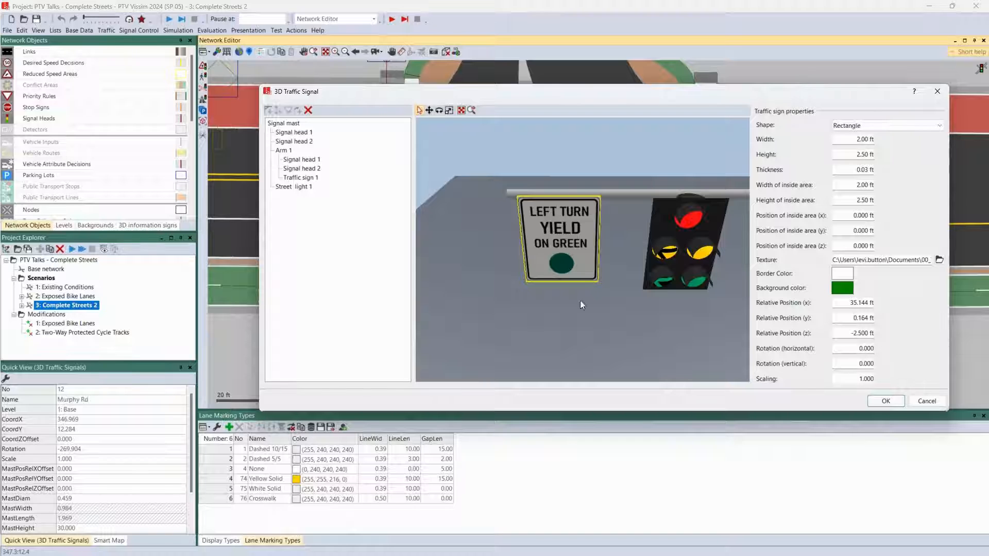
left_click(926, 401)
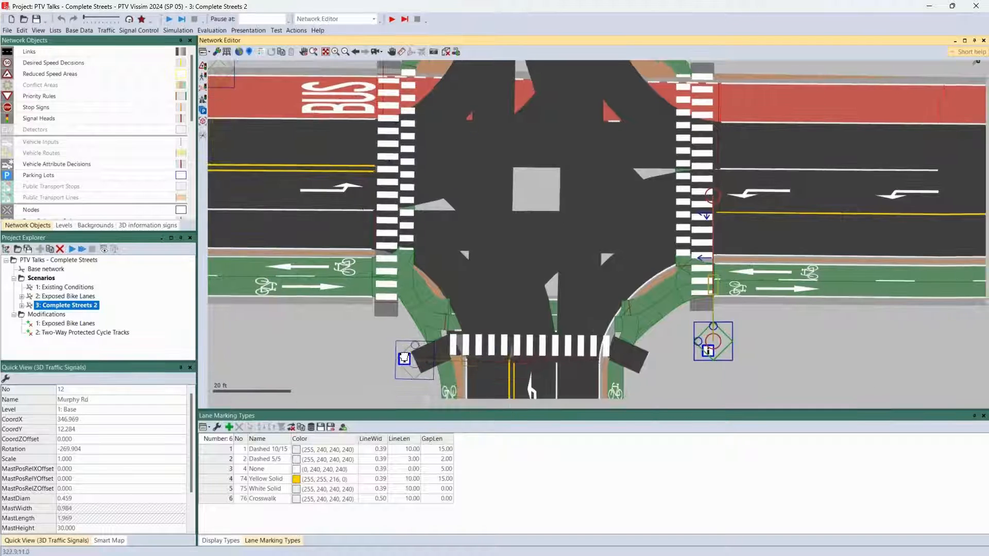
- Activate the 3D Information Signs object type and select information sign 12 attached to the Murphy Rd traffic signal
left_click_drag(404, 357, 378, 299)
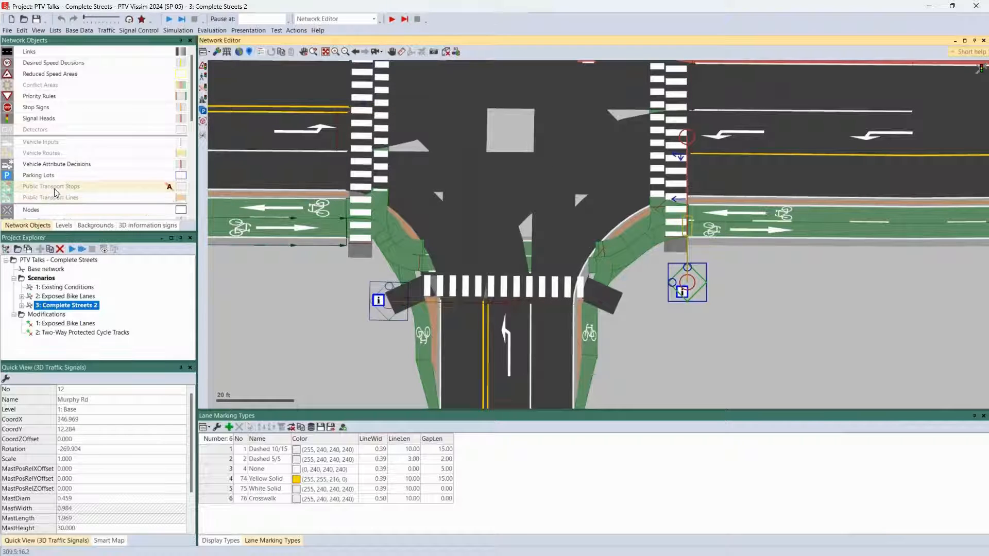
scroll(55, 183, "down", 2)
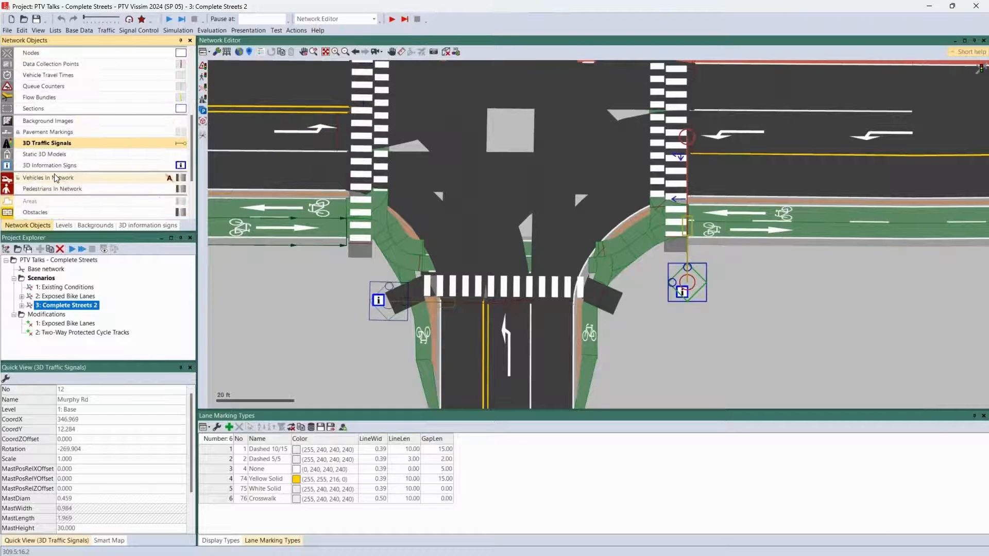
left_click(51, 167)
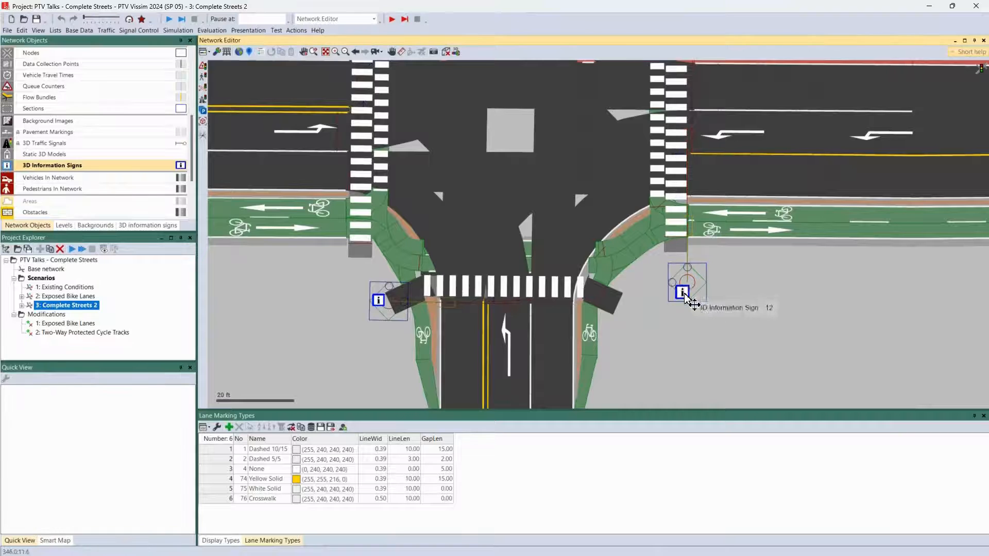
left_click_drag(690, 287, 647, 331)
left_click_drag(570, 187, 682, 292)
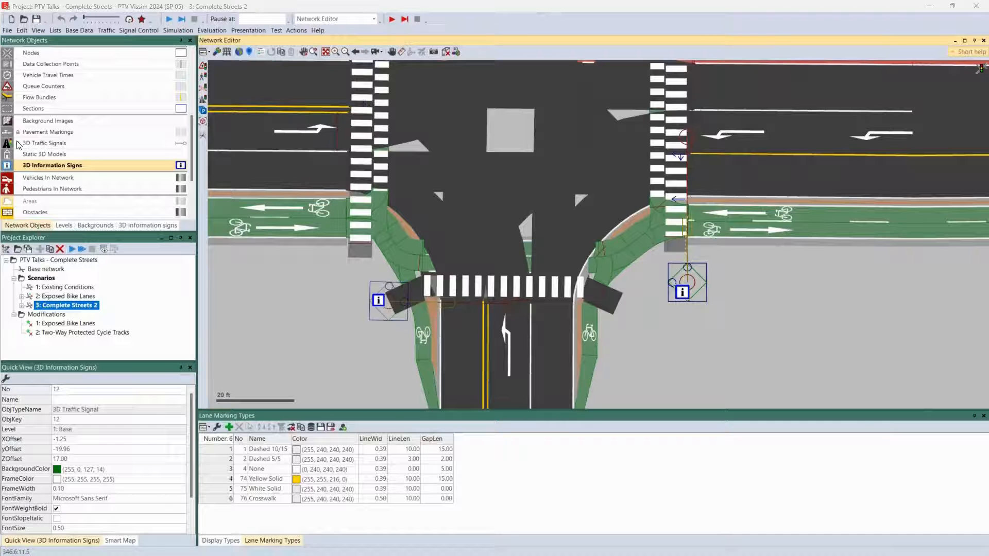
- Review the contents options, text and font size of the Murphy Rd. 3D information sign, and accept the dialog
left_click_drag(1, 159, 449, 67)
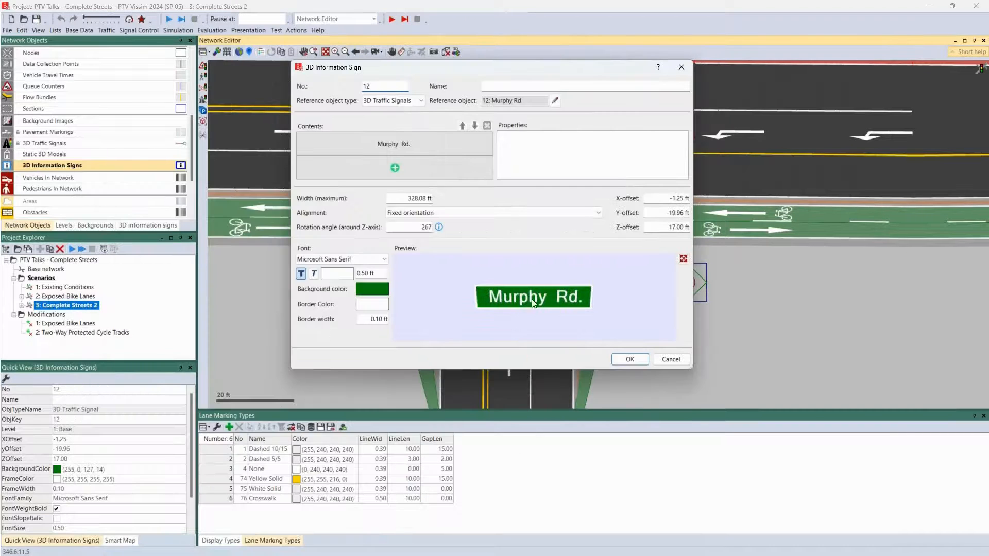
left_click(420, 147)
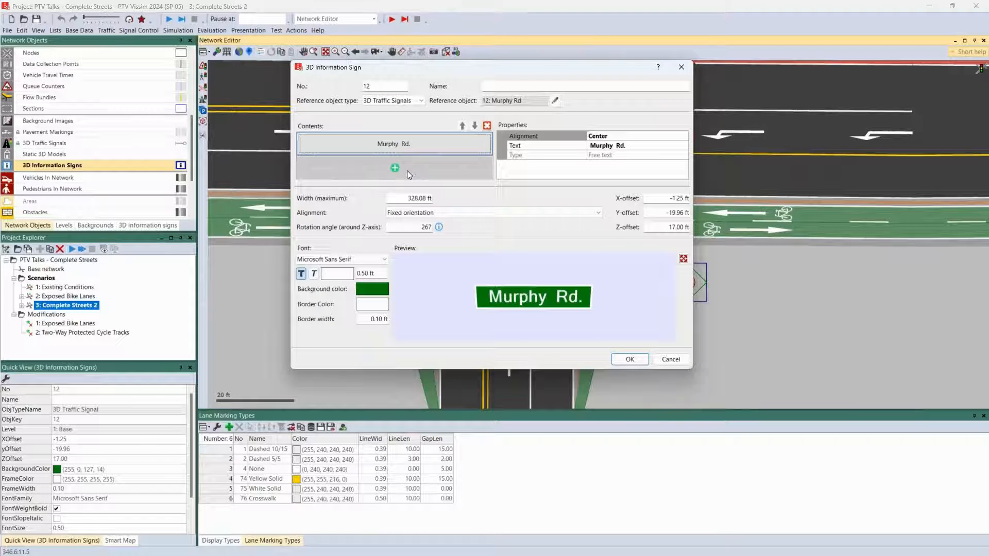
left_click(407, 171)
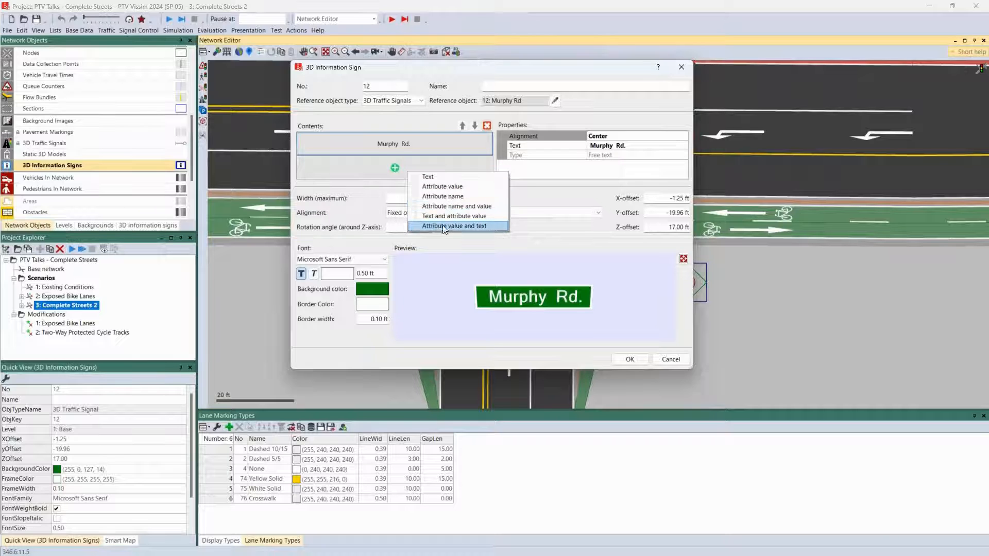
left_click(314, 149)
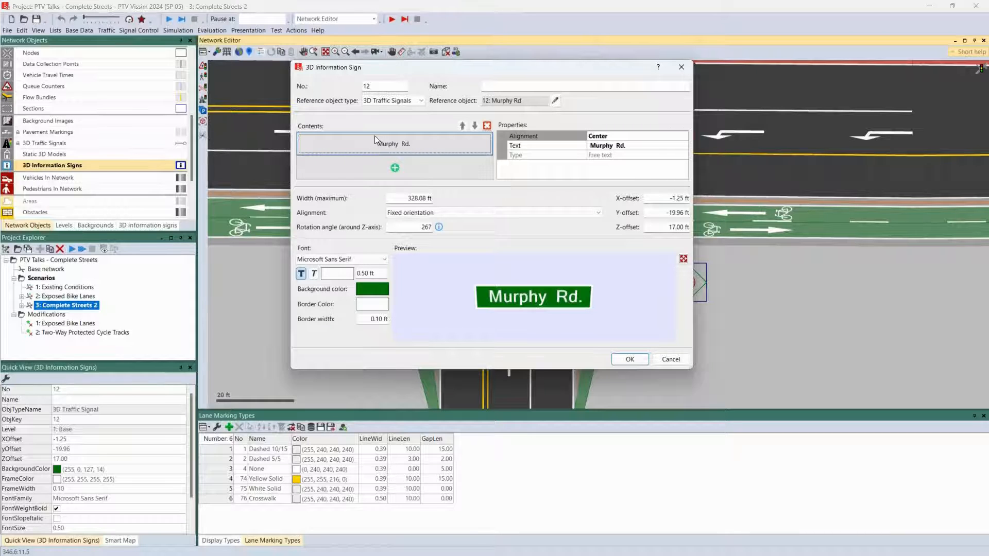
left_click(619, 146)
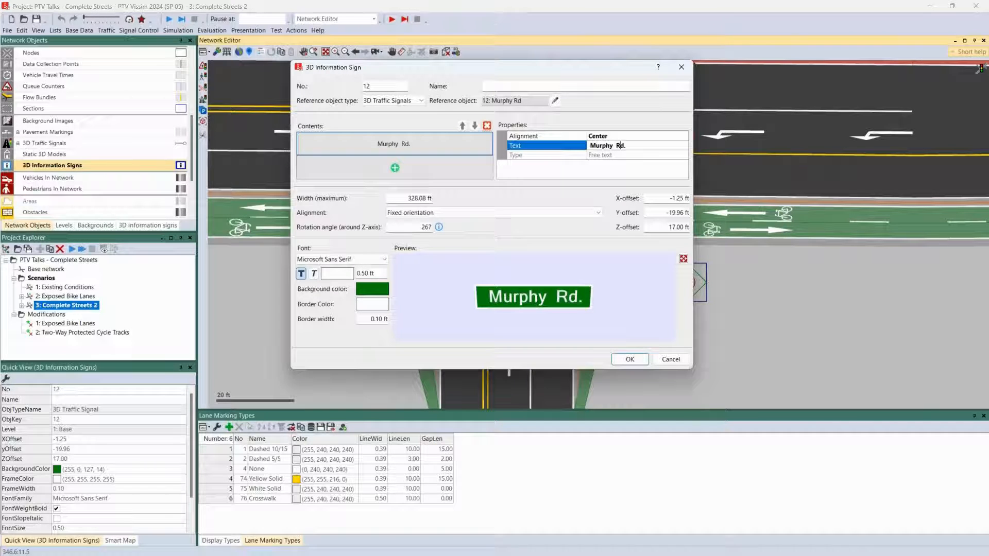
left_click(371, 274)
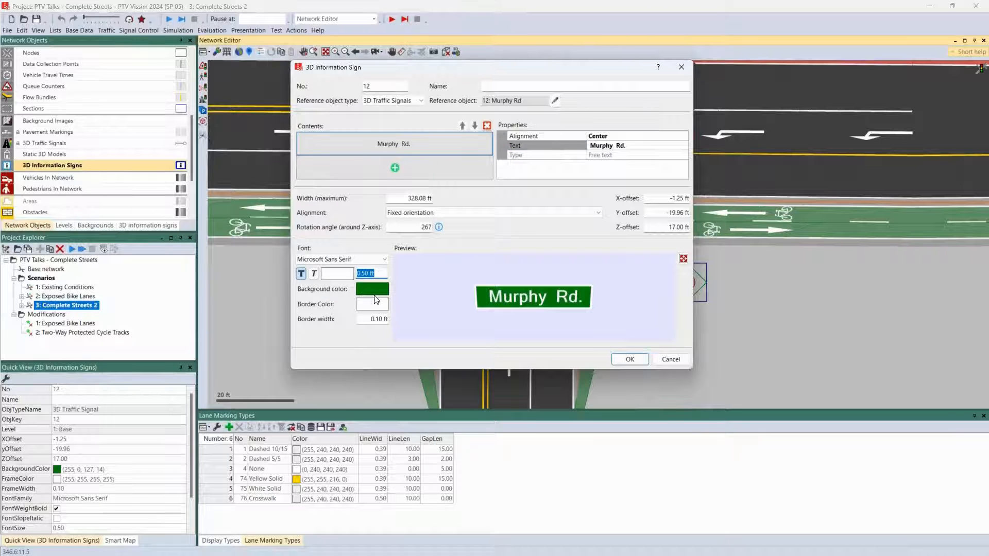
left_click(632, 361)
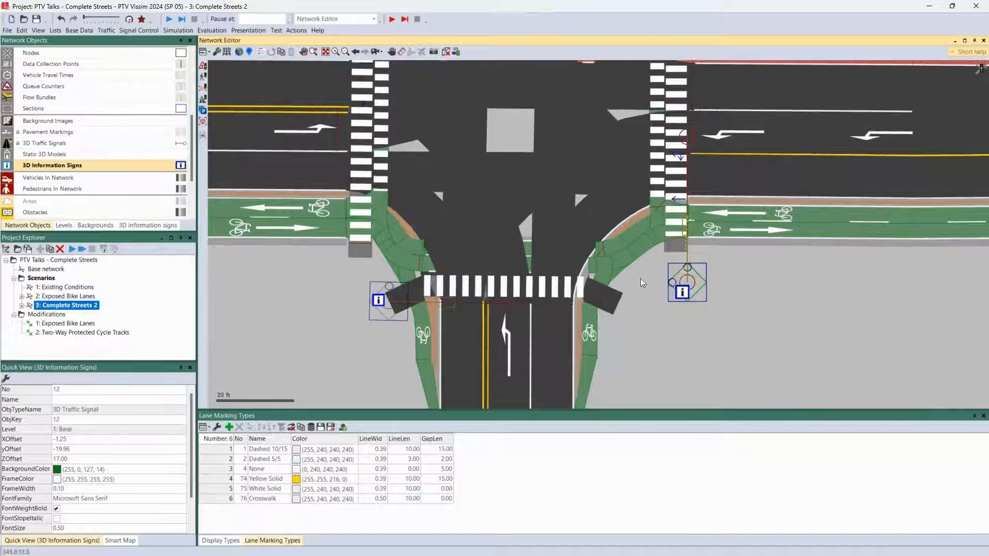
- Select the median obstacle beside the two-way cycle track at the intersection's southeast corner to view its attributes
left_click_drag(505, 225, 637, 216)
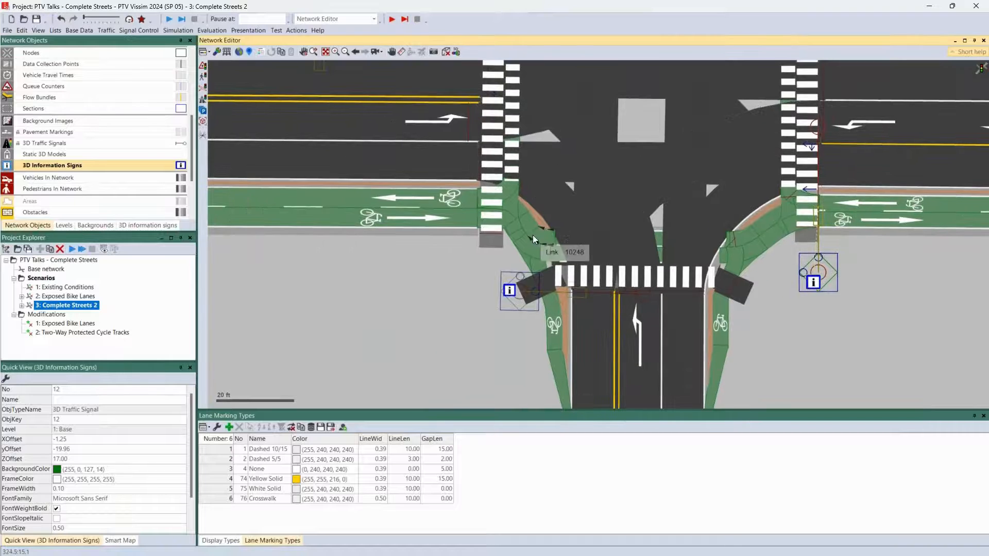
left_click_drag(712, 328, 561, 280)
left_click(561, 280)
left_click(615, 164)
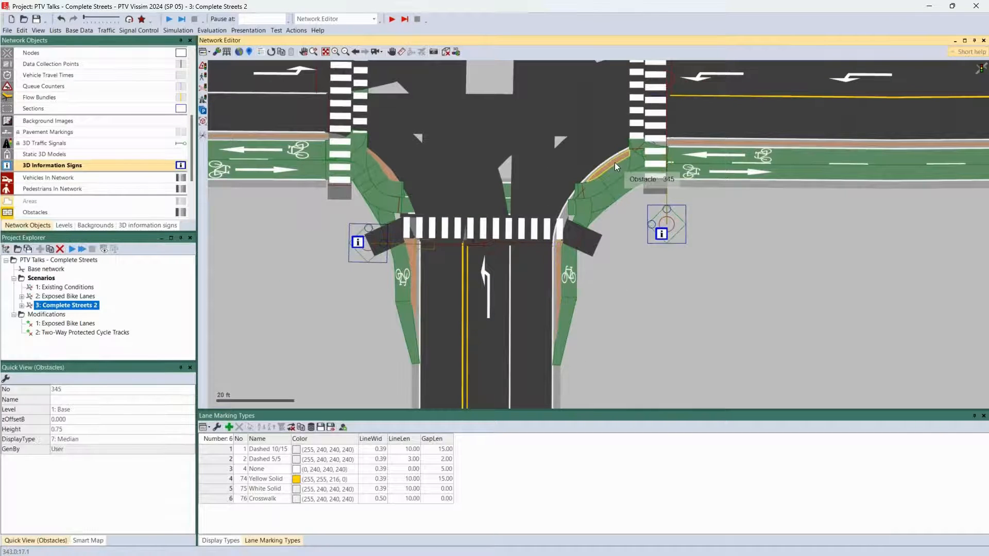
left_click_drag(614, 163, 637, 253)
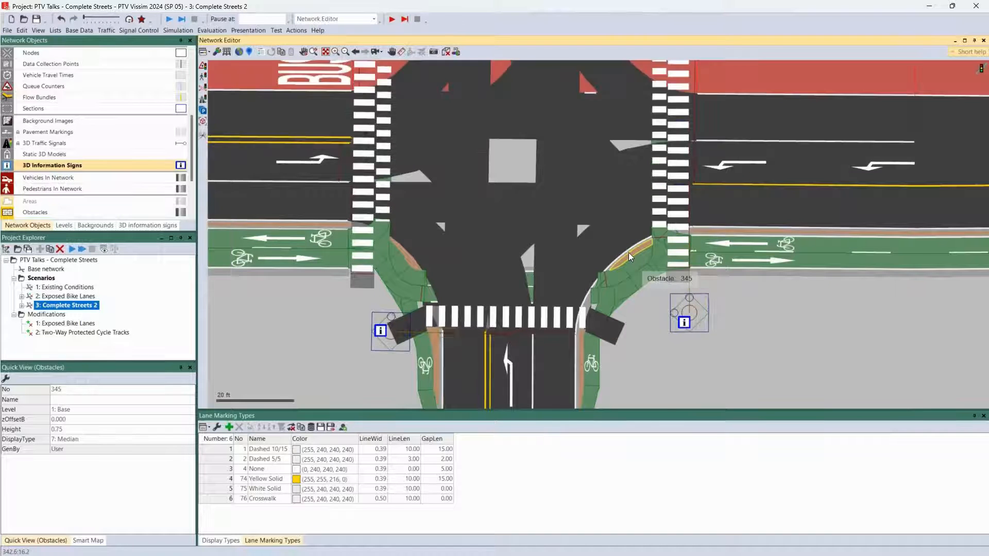
- Load scenario 2: Exposed Bike Lanes and ignore the load warnings
scroll(630, 252, "down", 1)
left_click_drag(538, 175, 526, 279)
double_click(71, 297)
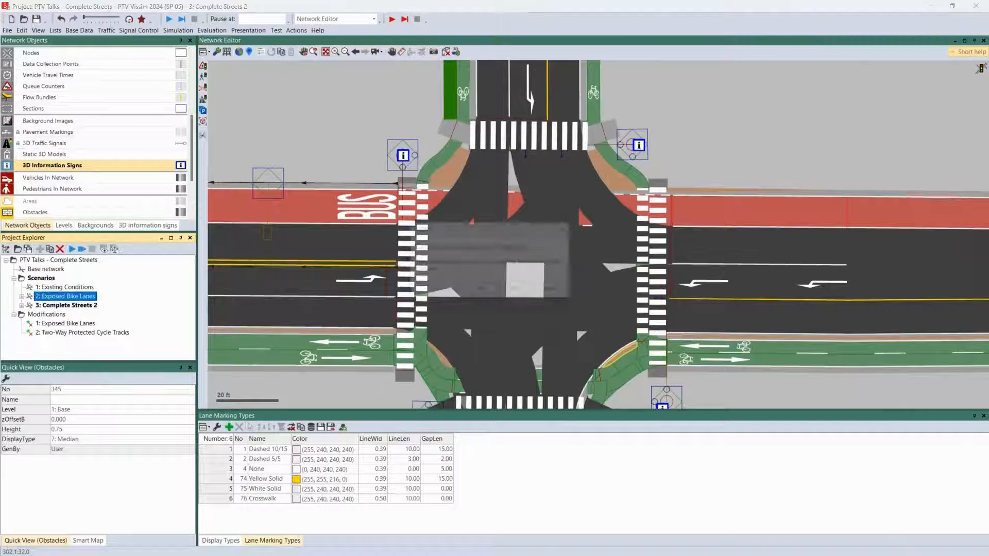
left_click(519, 293)
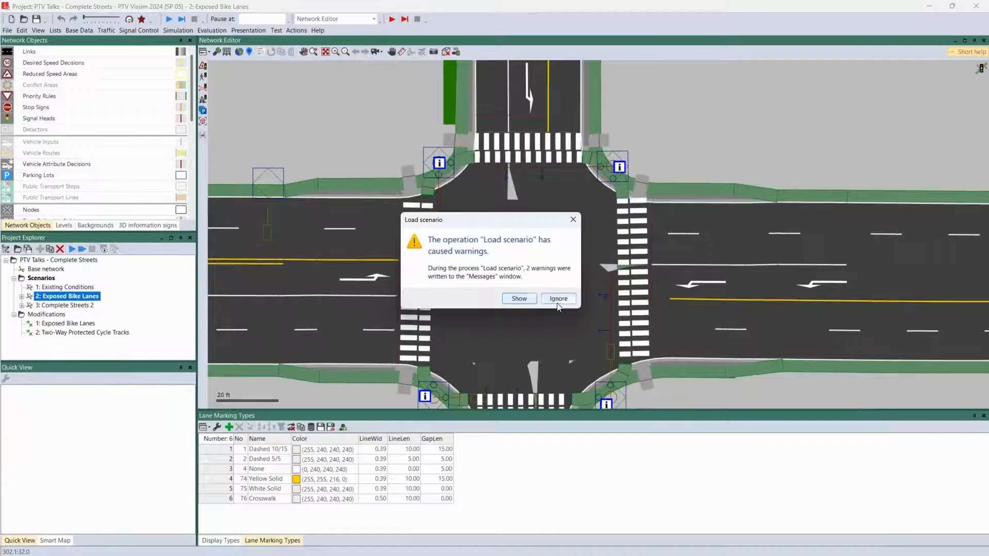
left_click(558, 303)
- Inspect the E Barnett Rd WB link, the bike lane links around the northeast corner and the north crosswalk link
left_click_drag(631, 343, 545, 297)
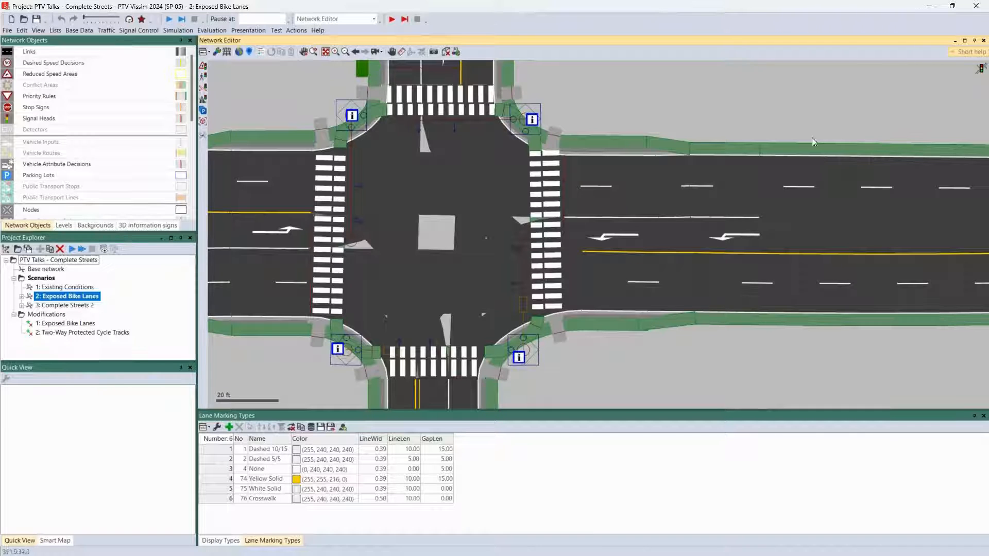
left_click(729, 149)
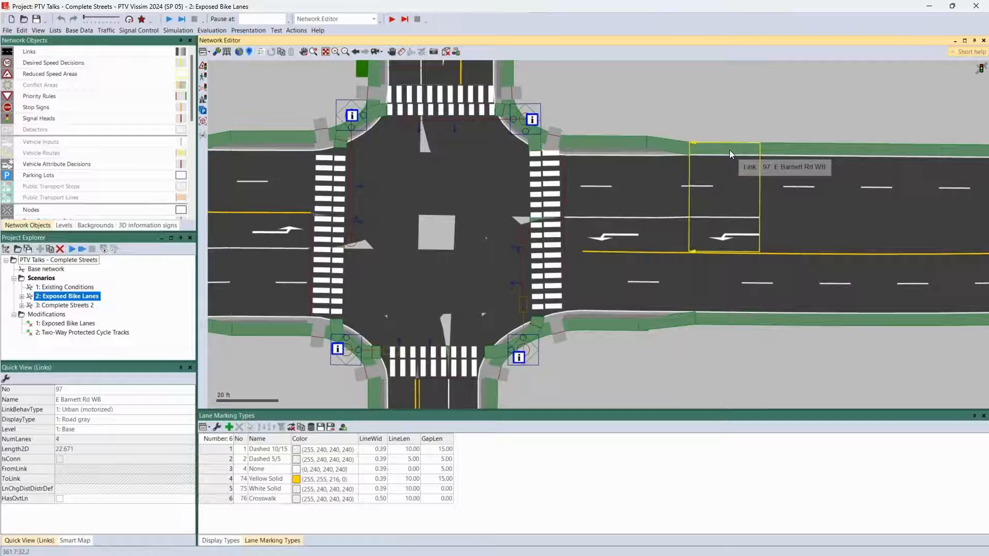
left_click(616, 139)
left_click_drag(614, 138, 642, 244)
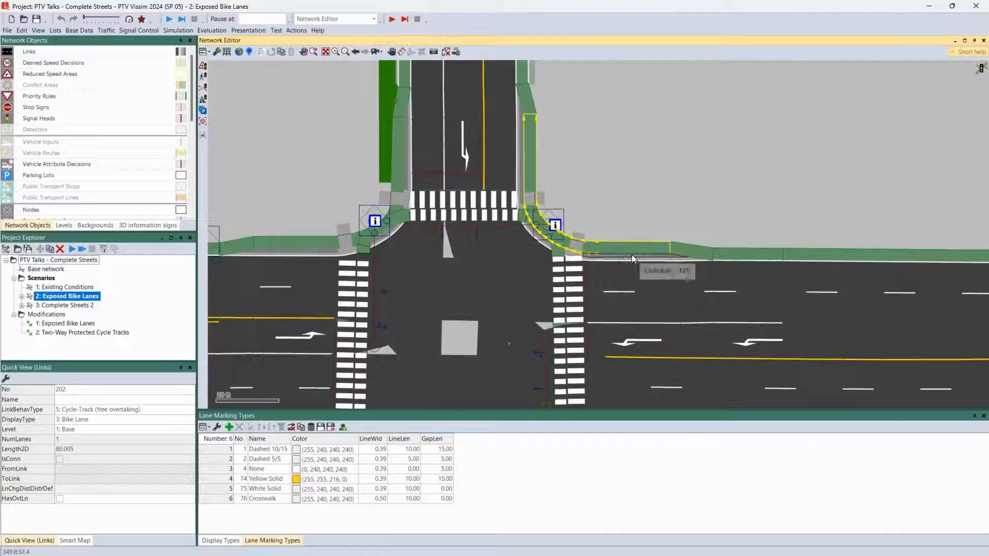
left_click(527, 94)
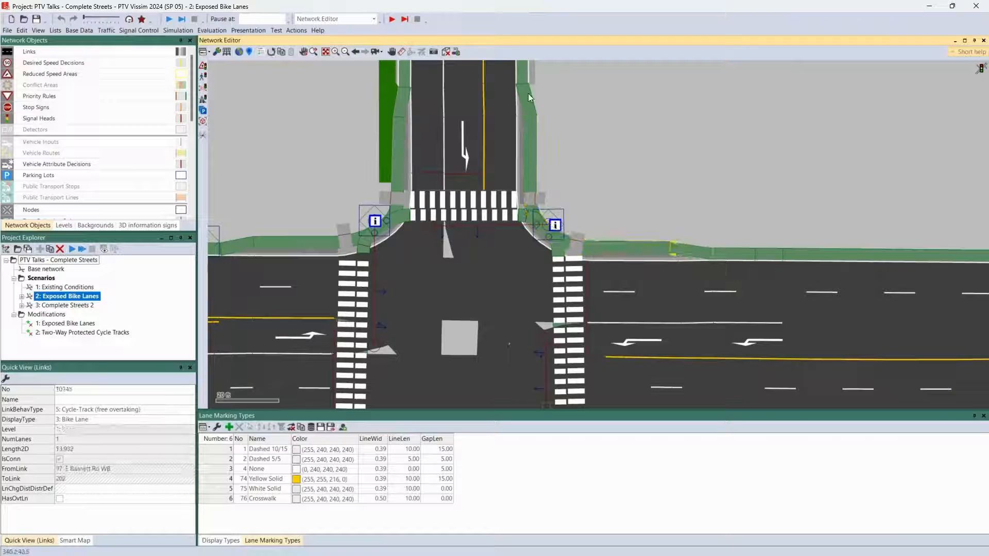
left_click(621, 243)
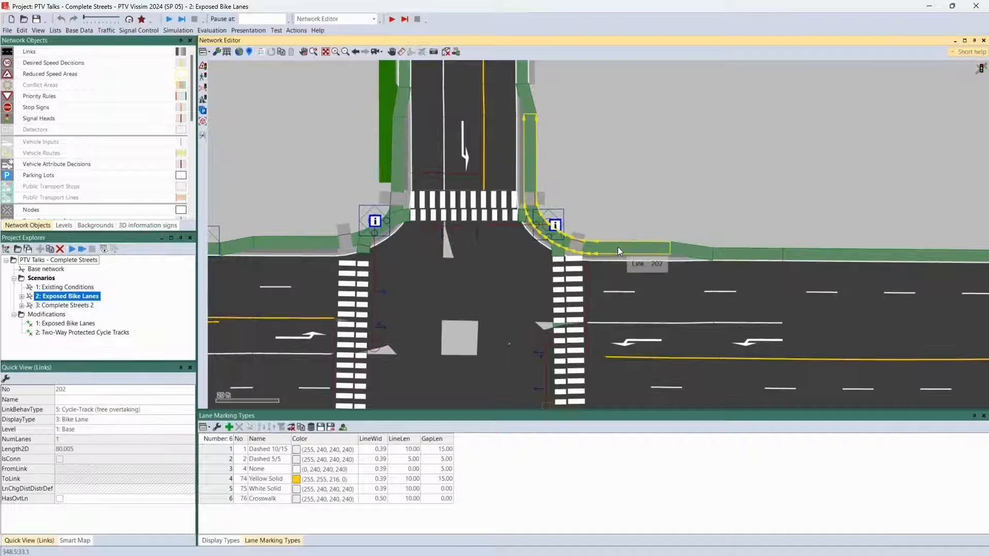
left_click_drag(617, 246, 637, 228)
left_click(493, 196)
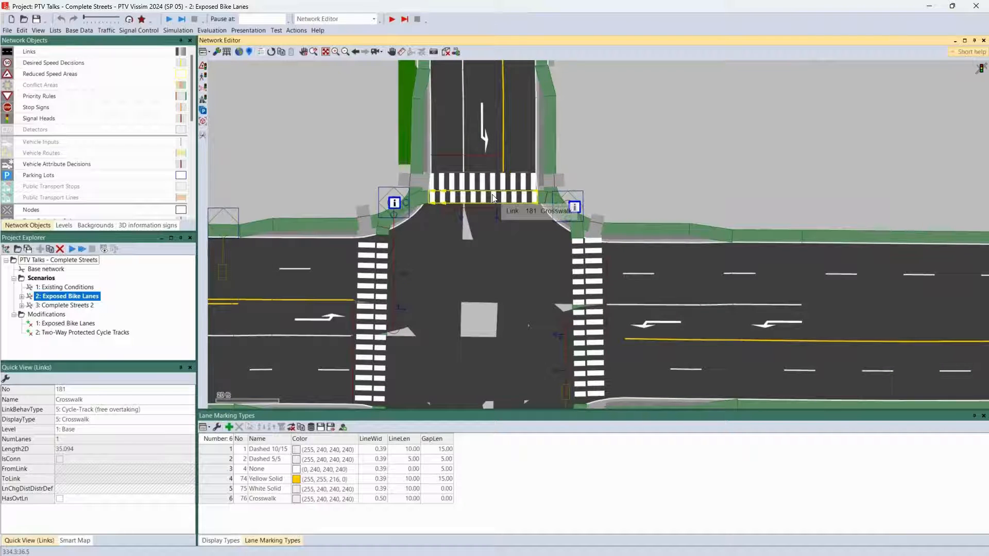
- Examine how the bike lane, its connectors and the right-turn connector overlap at the northeast corner, and clear the selection
scroll(528, 206, "up", 2)
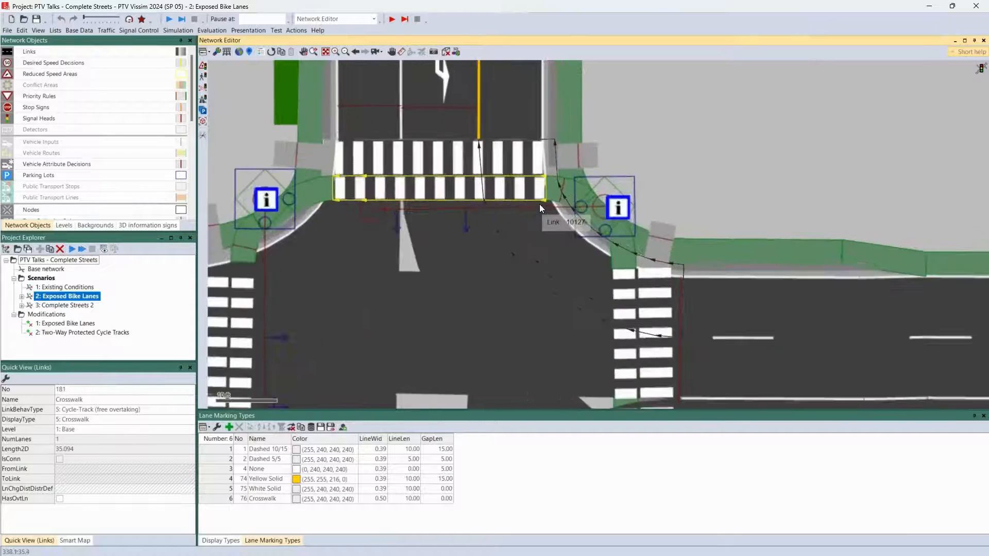
left_click(549, 191)
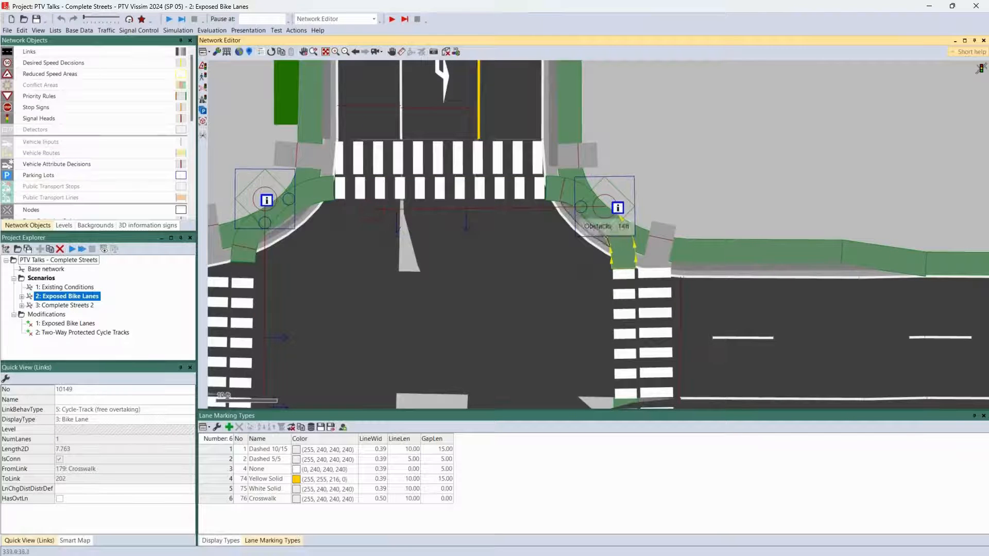
left_click(623, 250)
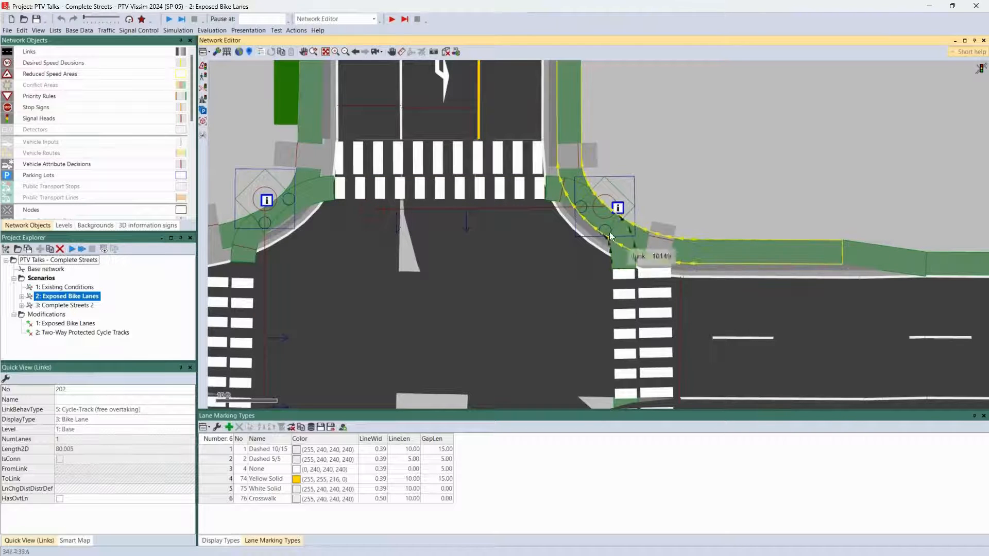
left_click(555, 240, "ctrl")
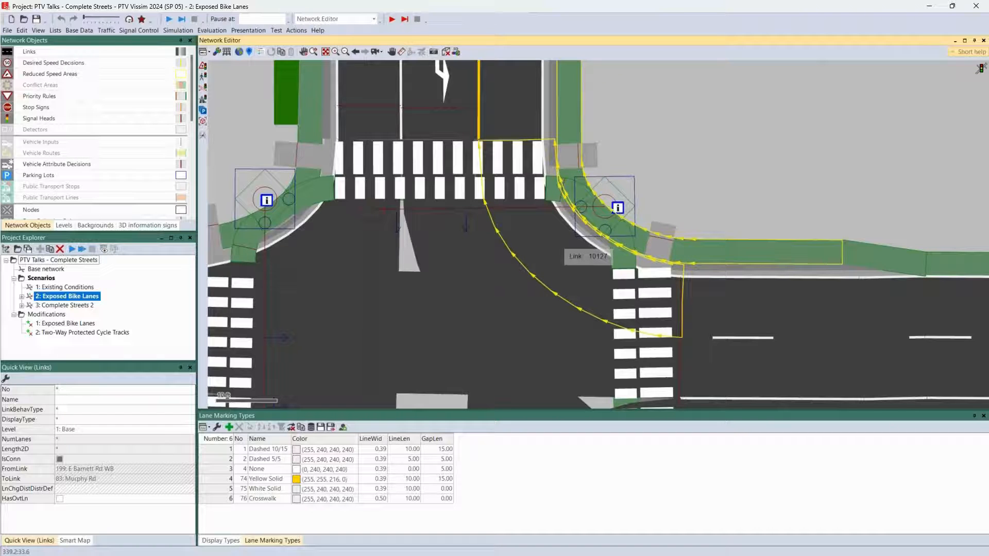
left_click(661, 208)
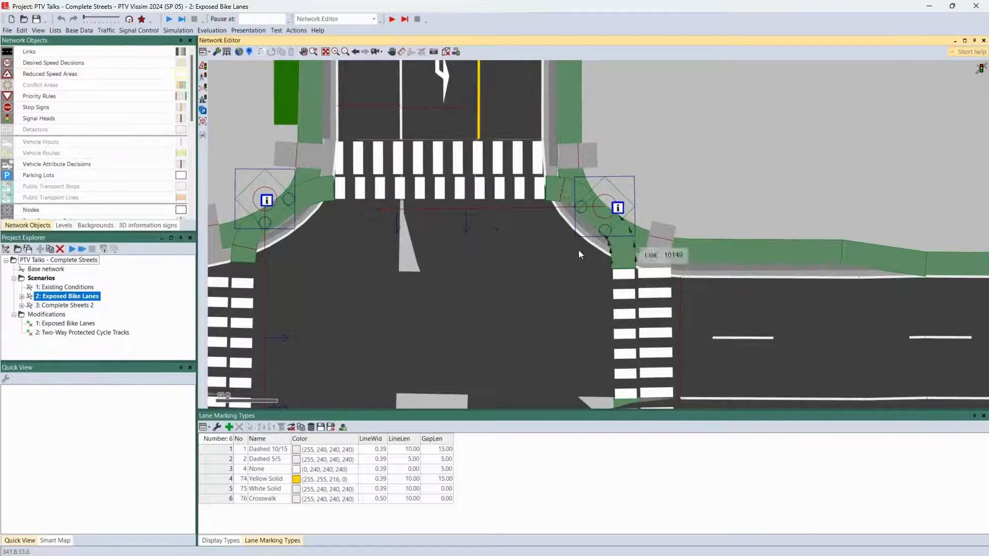
- Select the obstacle filling the gap between the curved bike lane and the curb line at the northeast corner
scroll(603, 235, "up", 2)
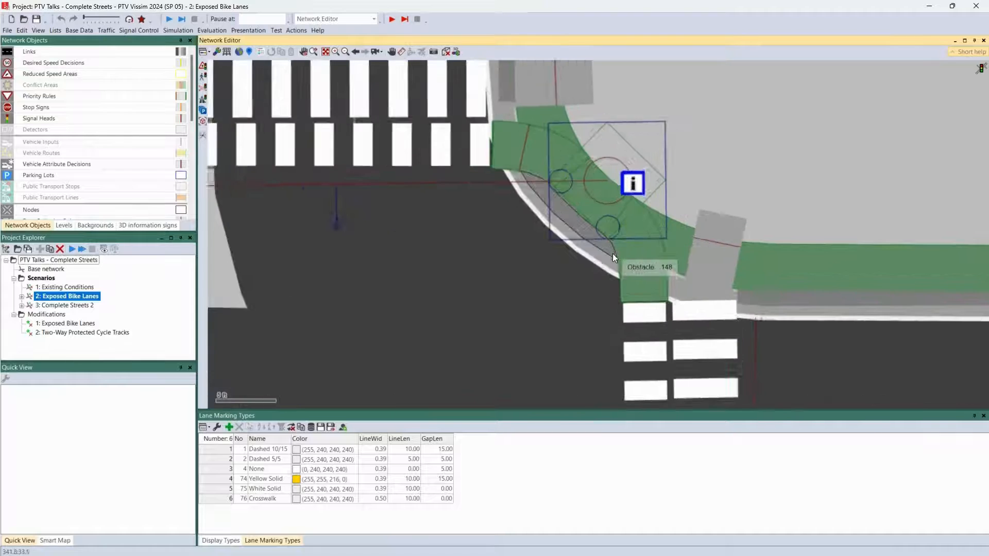
scroll(613, 253, "up", 1)
left_click(608, 245)
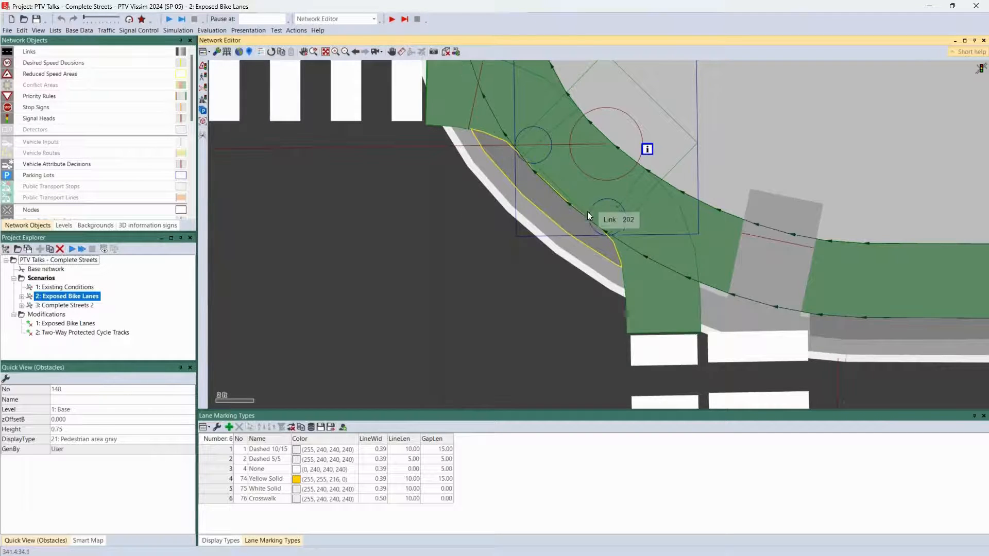
scroll(585, 233, "down", 5)
scroll(585, 233, "down", 1)
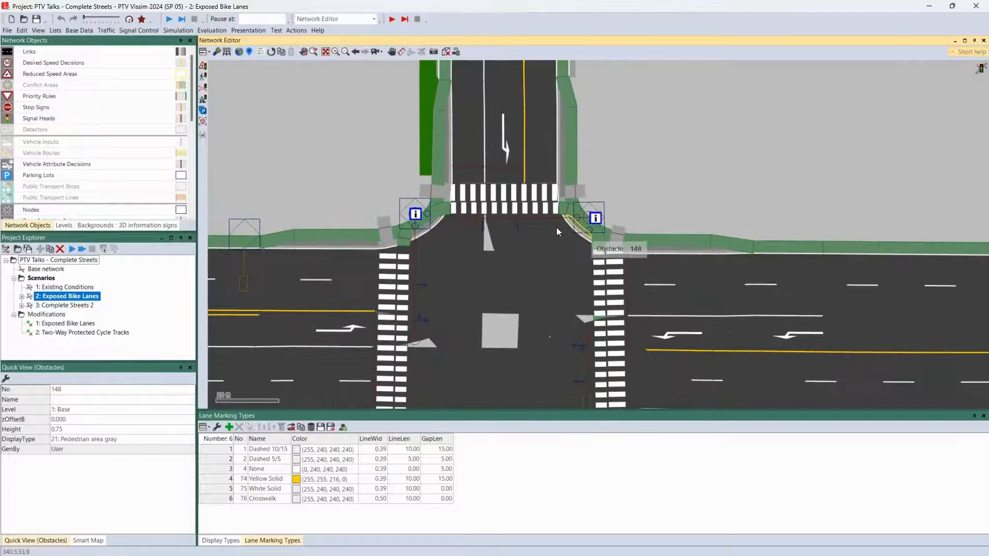
- Look through the available import formats, including Shape File, without importing anything
left_click(8, 31)
mouse_move(94, 195)
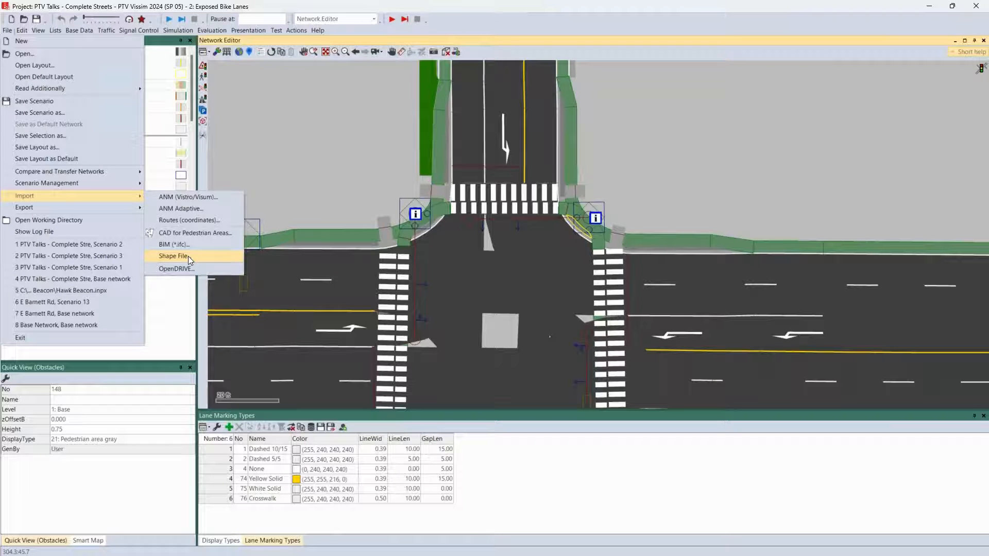
left_click(413, 297)
scroll(537, 243, "down", 5)
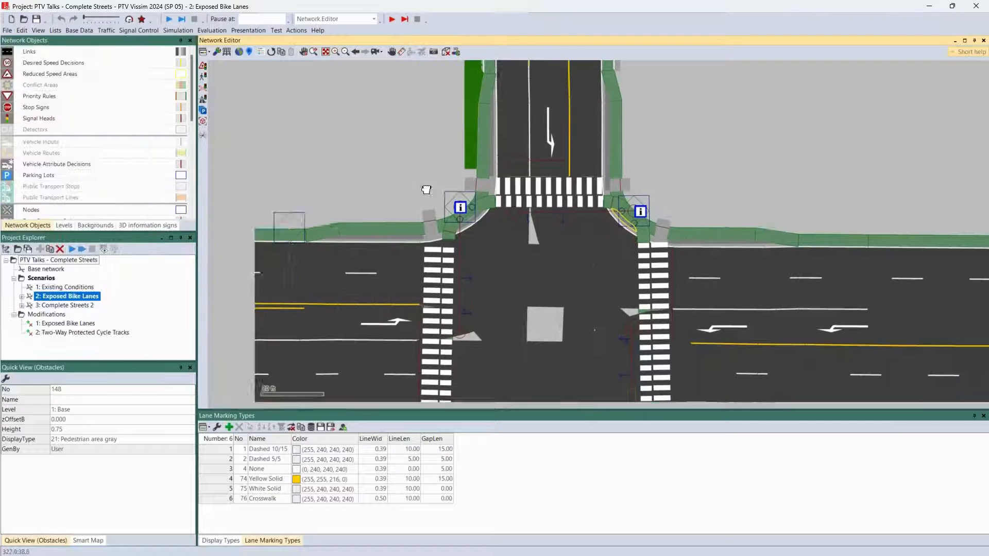
left_click_drag(537, 243, 611, 260)
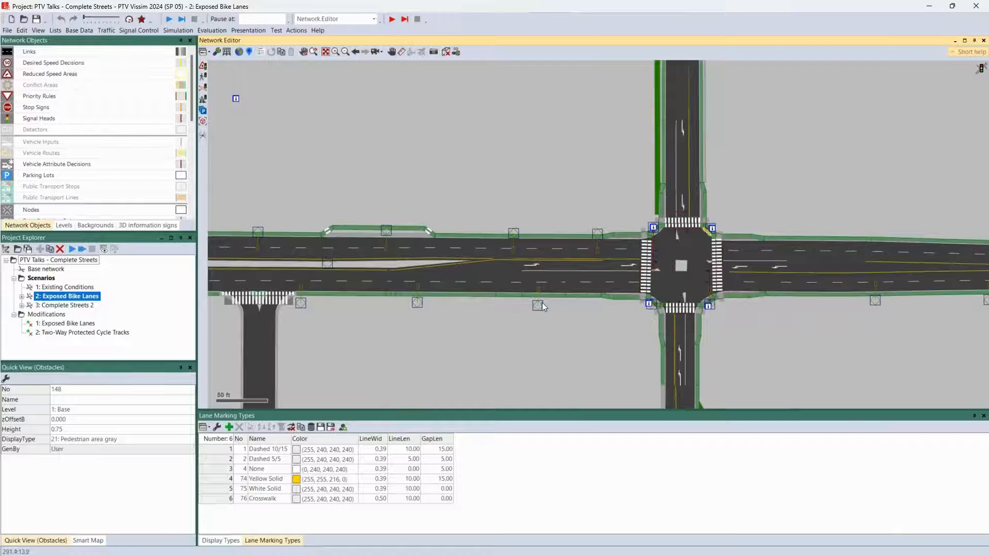
scroll(524, 293, "up", 3)
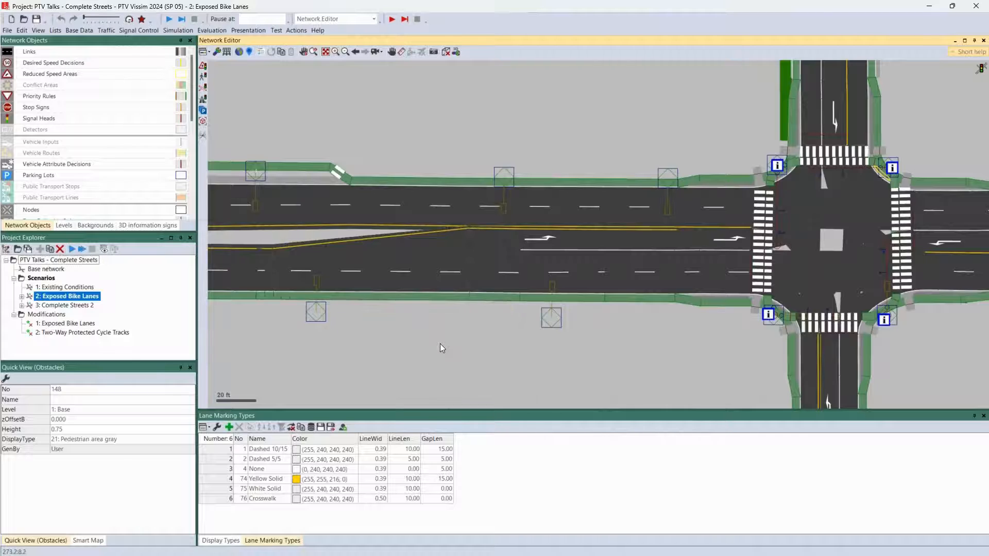
left_click_drag(440, 344, 623, 403)
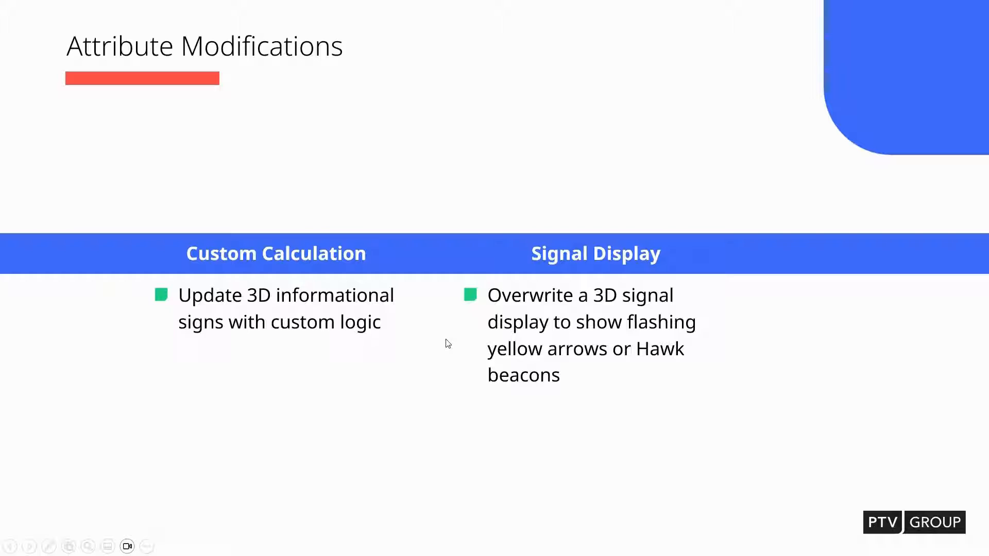
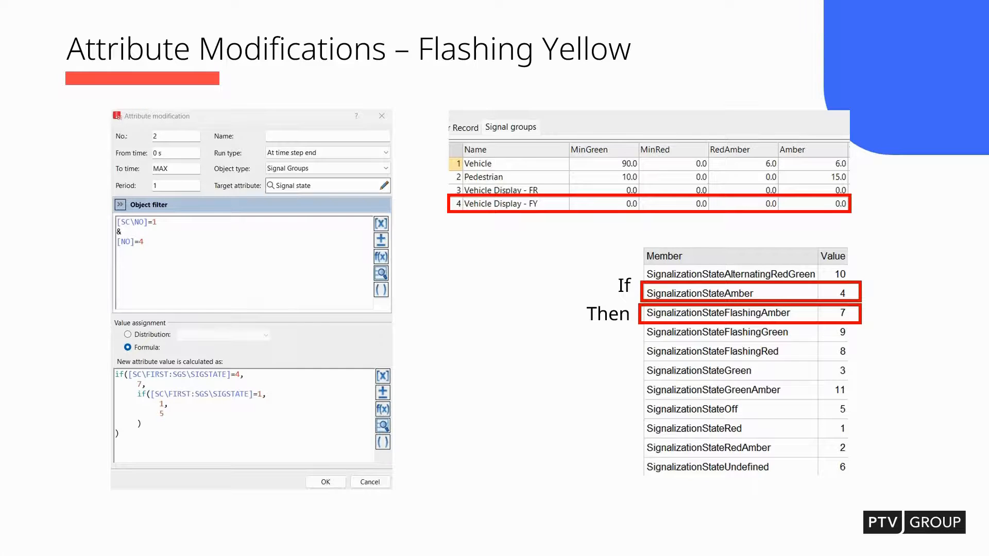
key("Right")
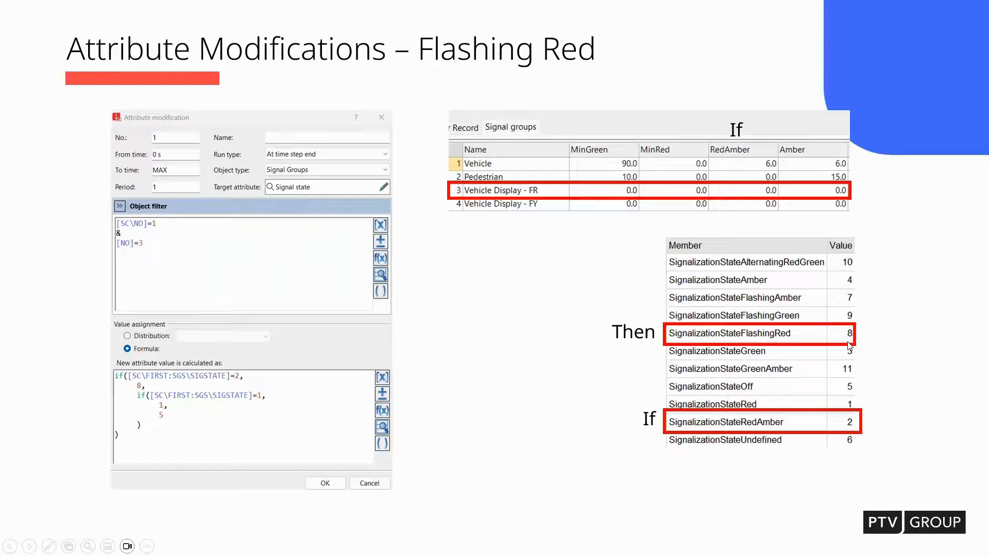
key("Right")
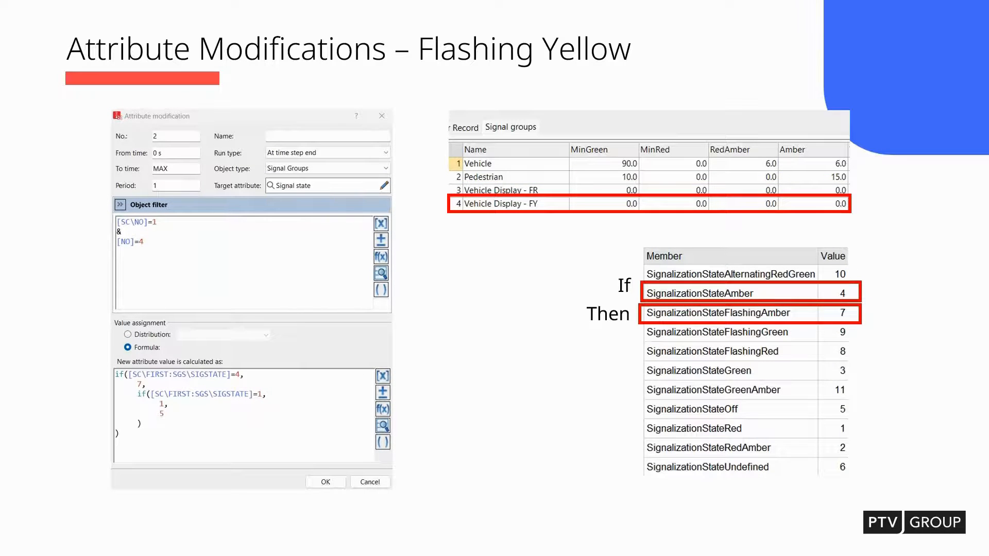
key("Left")
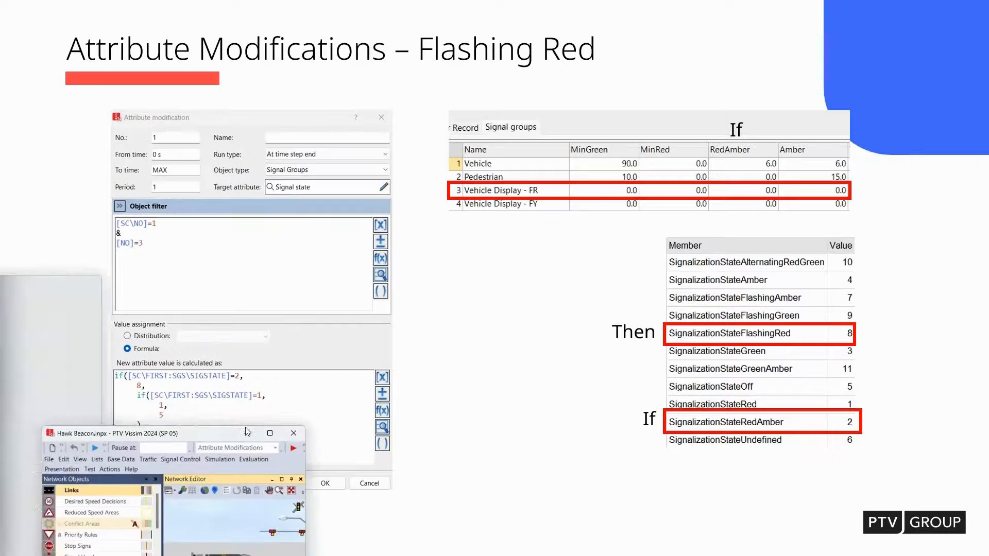
- Switch to the Hawk Beacon network in PTV Vissim, examine the crosswalk and overhead signals in 3D, and change to the 2D plan view
scroll(553, 284, "down", 5)
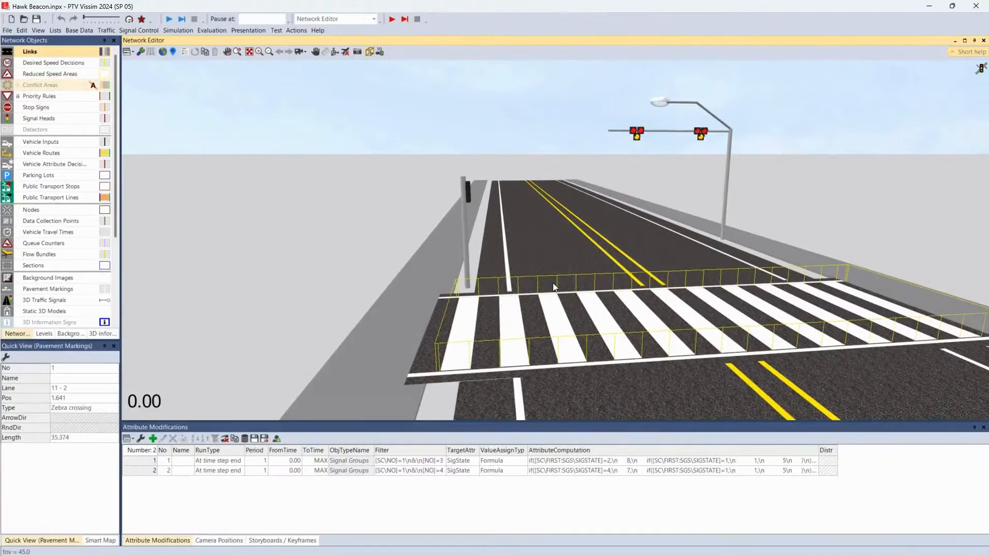
left_click(319, 145)
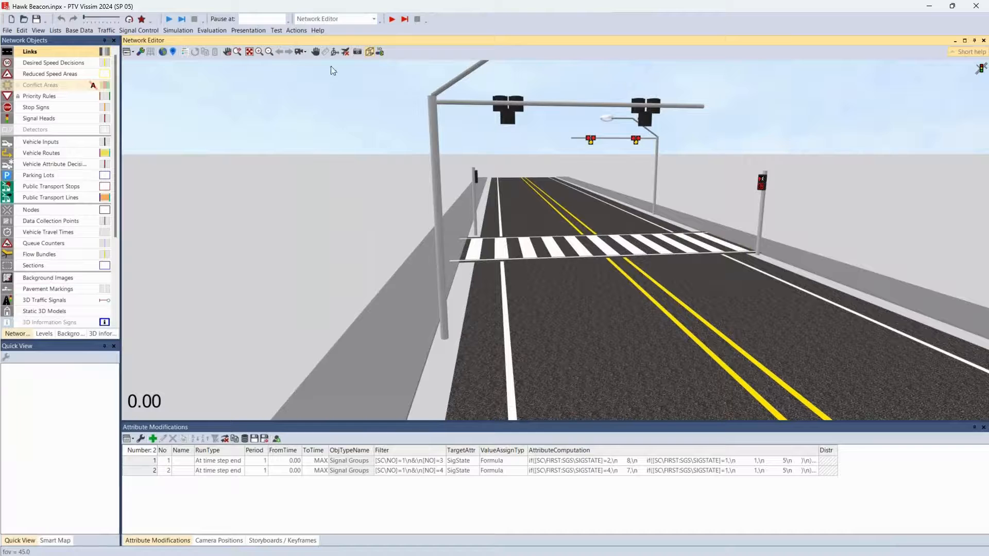
scroll(368, 164, "up", 3)
left_click_drag(369, 164, 356, 45)
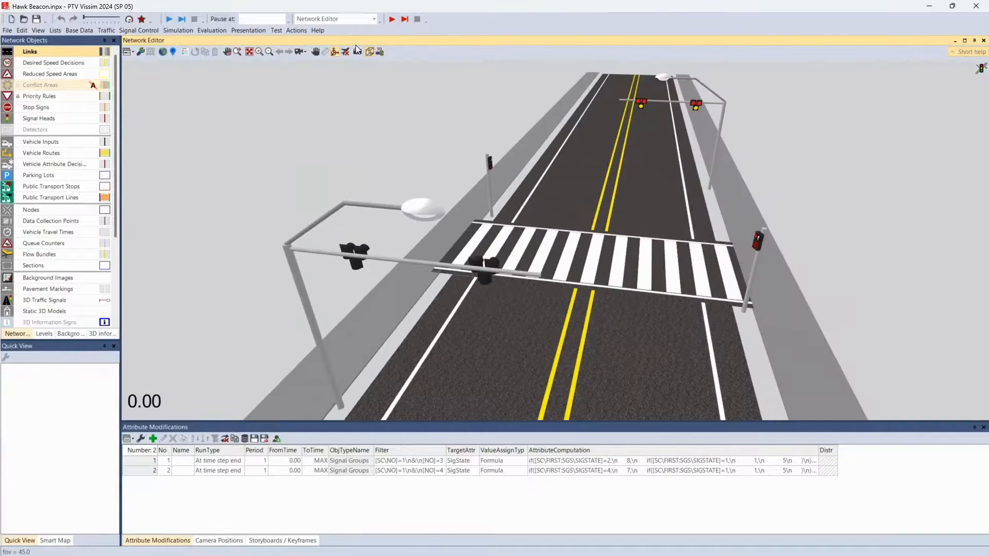
left_click(370, 52)
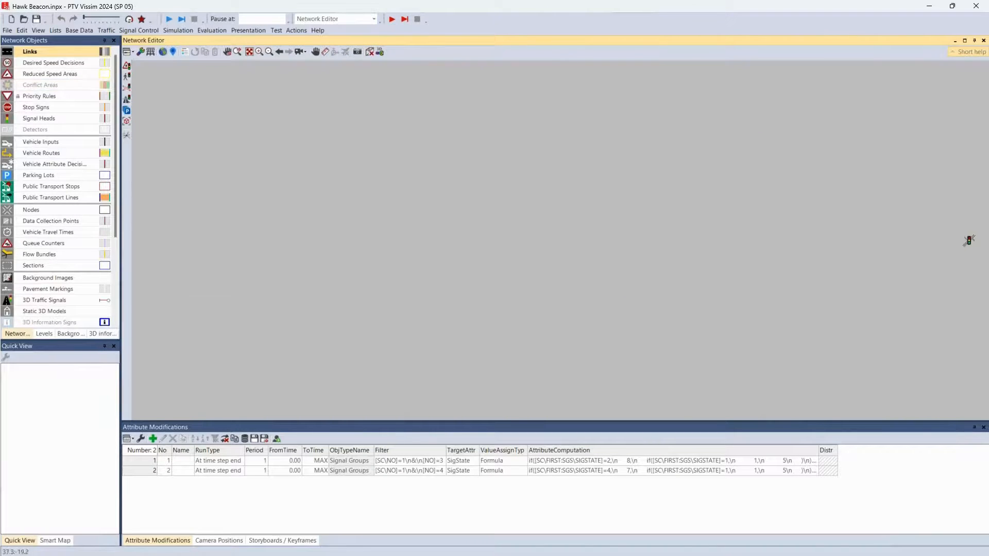
left_click_drag(602, 249, 548, 377)
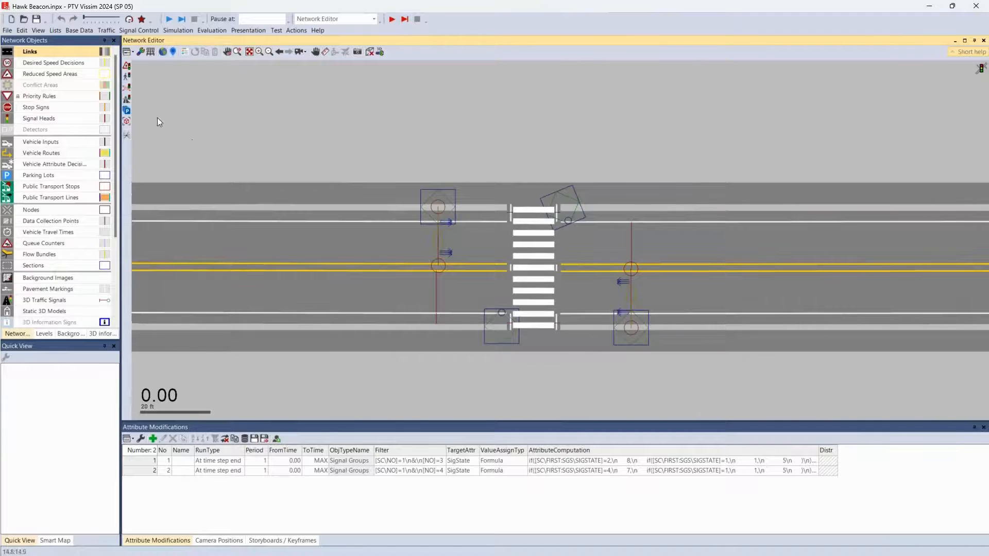
left_click(129, 80)
- Bring up the signal controllers list and open the settings of signal controller 1, the Pedestrian Crossing type
left_click(145, 31)
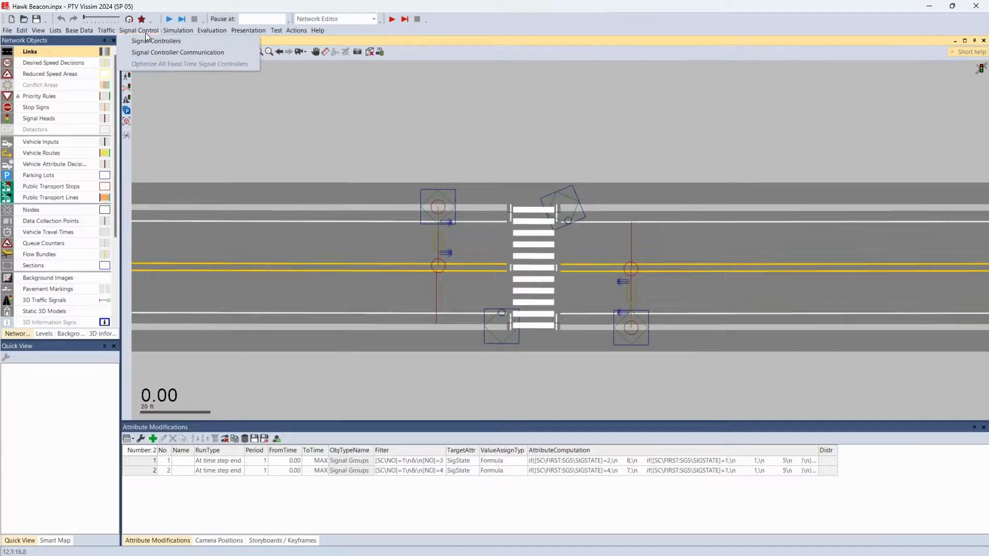
left_click(150, 41)
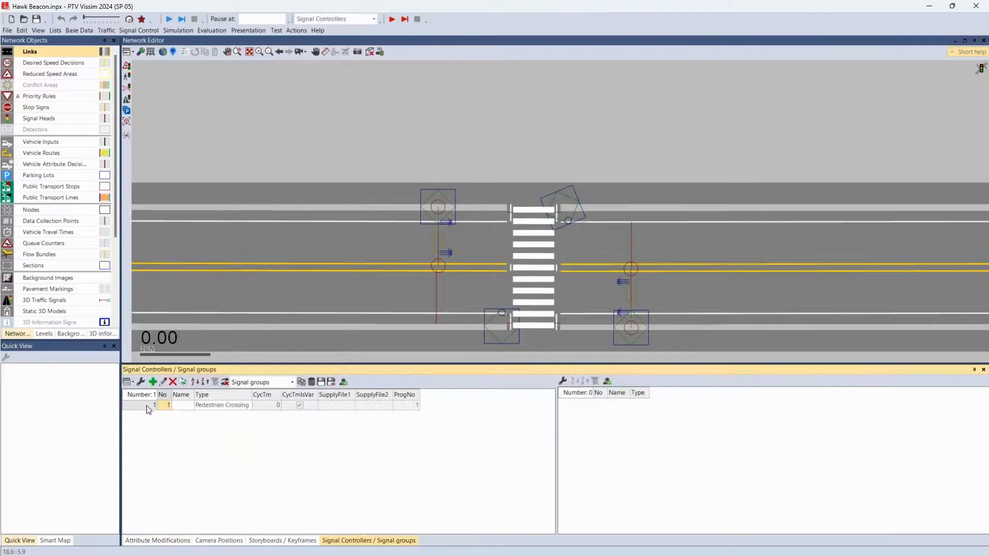
left_click(147, 407)
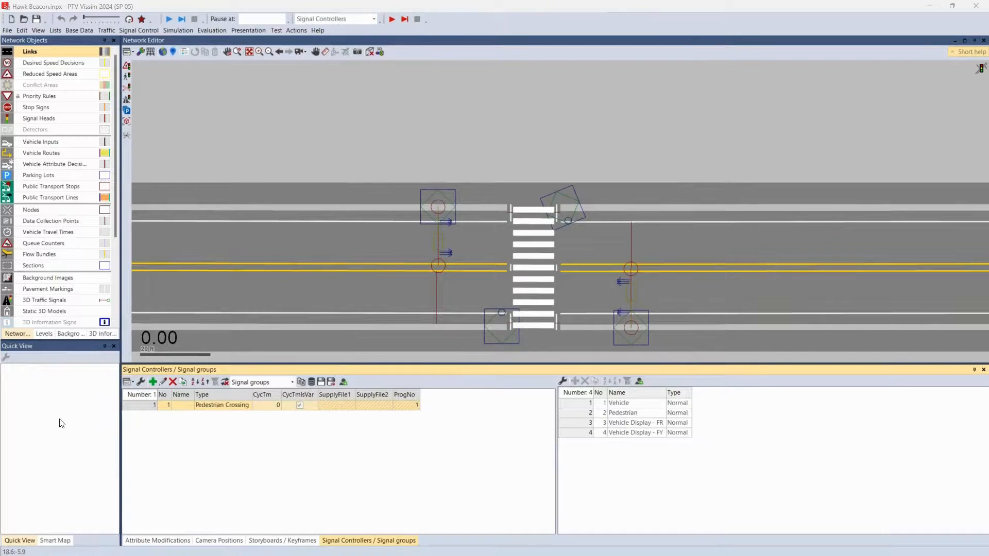
left_click_drag(0, 384, 988, 202)
left_click_drag(0, 178, 601, 134)
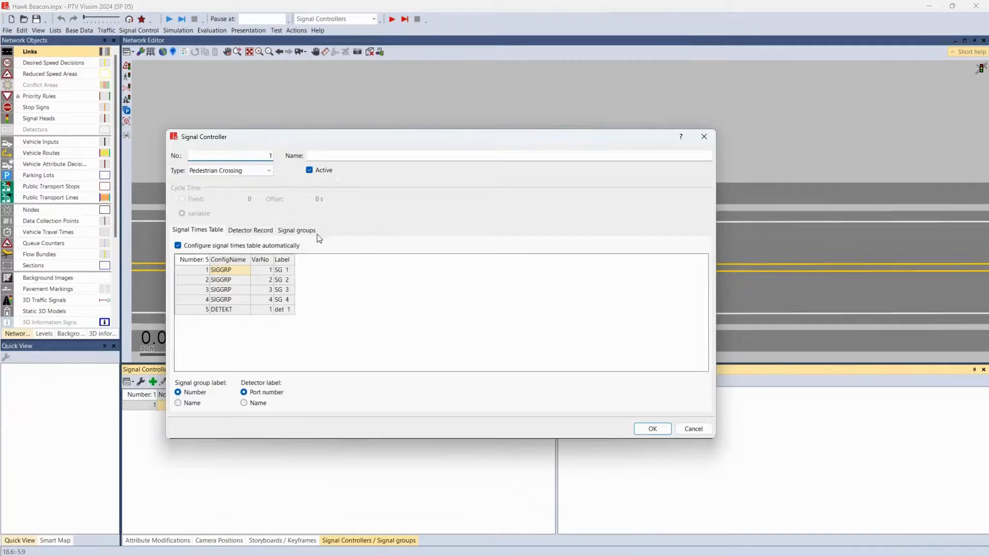
- Review the Vehicle and Pedestrian signal groups of the controller, including their MinGreen, MinRed, RedAmber and Amber times
left_click(303, 231)
left_click_drag(279, 258, 282, 267)
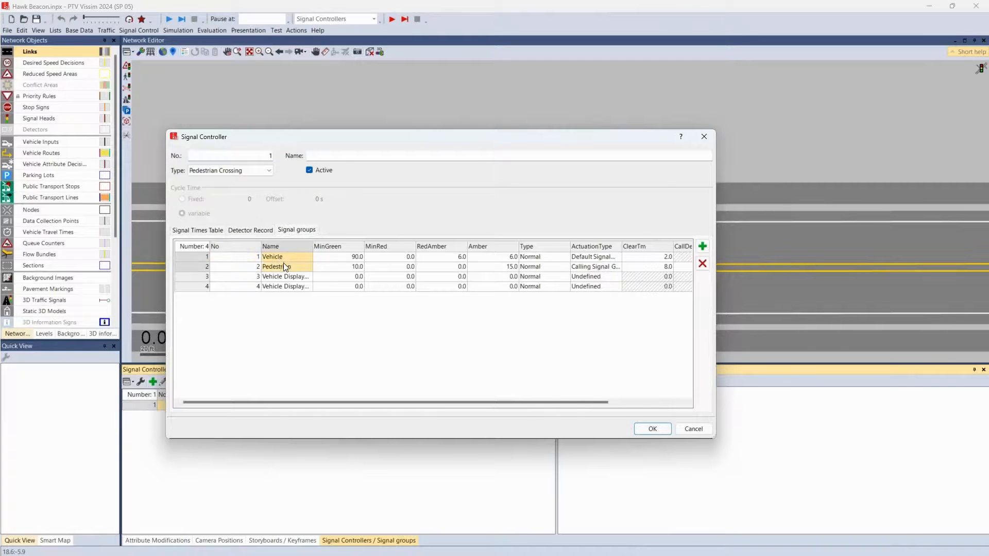
left_click_drag(187, 258, 193, 266)
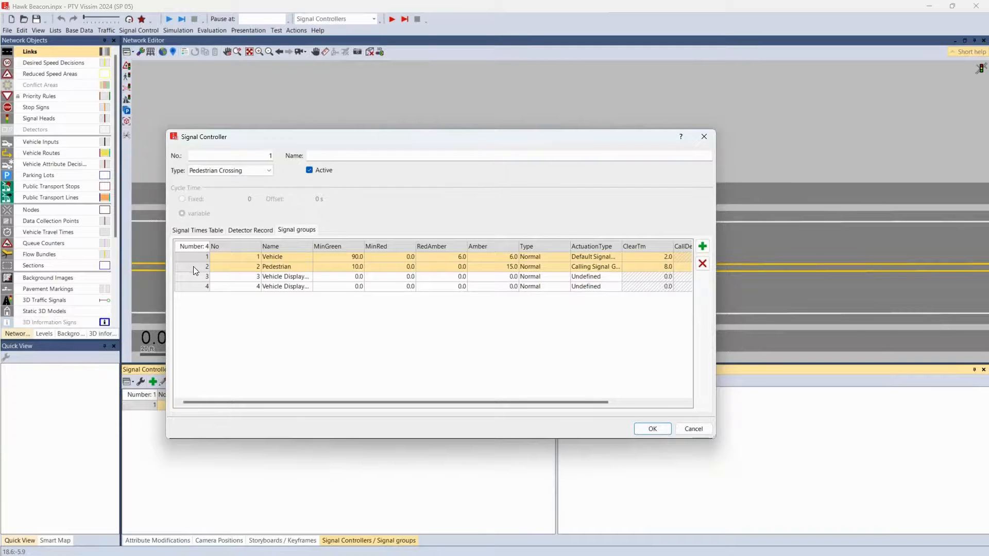
left_click(275, 257)
left_click(281, 268)
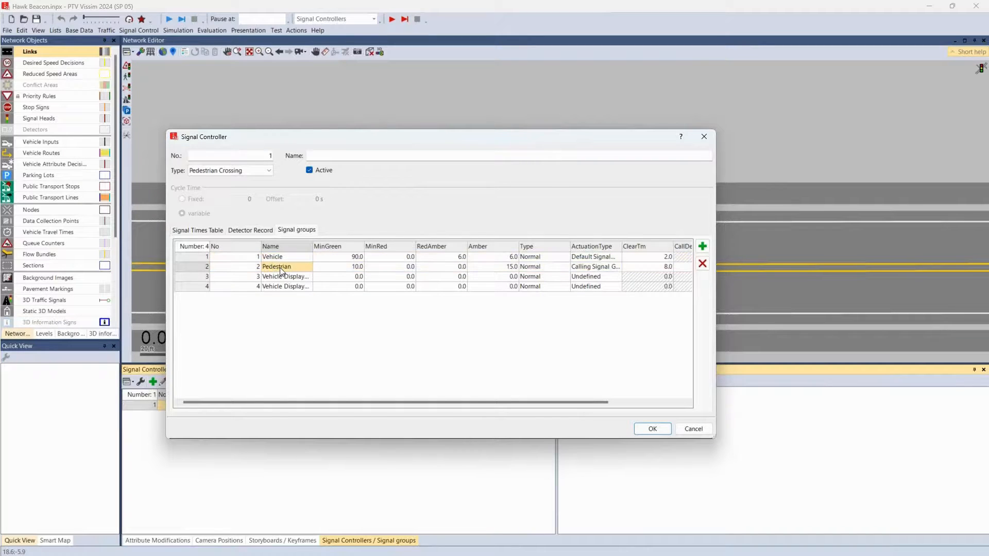
left_click_drag(344, 258, 500, 270)
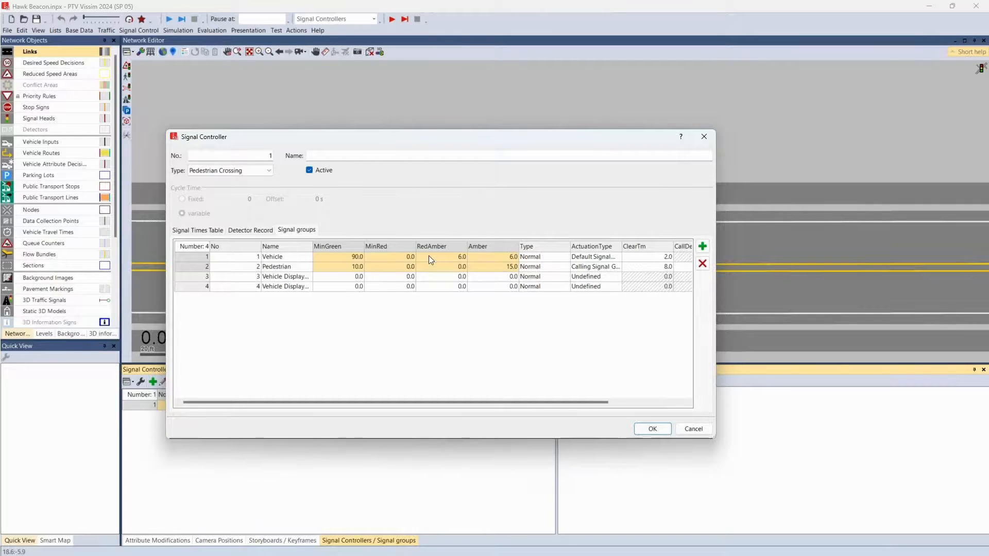
- Inspect signal groups 3 and 4 with their full names readable, and close the signal controller without saving changes
left_click(196, 279)
left_click(196, 286, "shift")
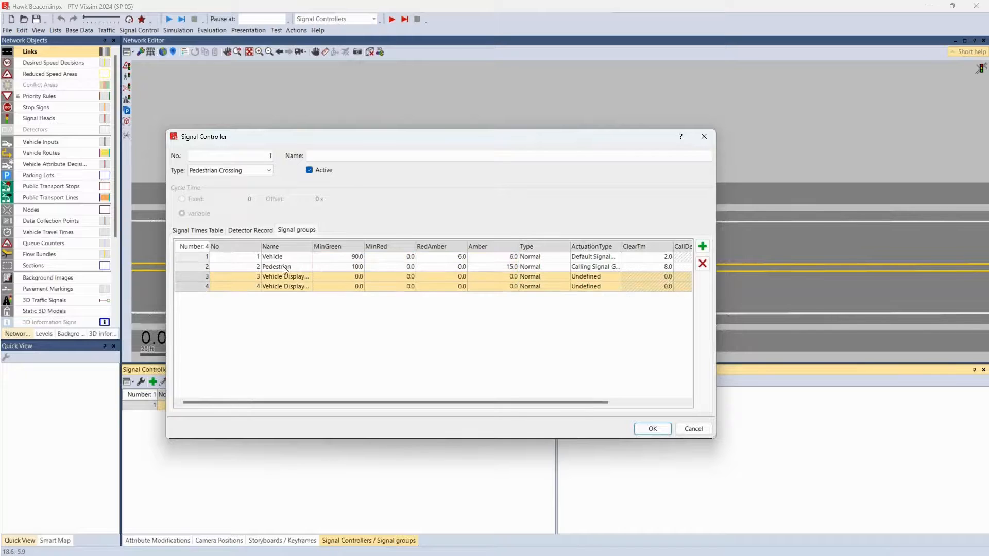
left_click_drag(313, 246, 355, 246)
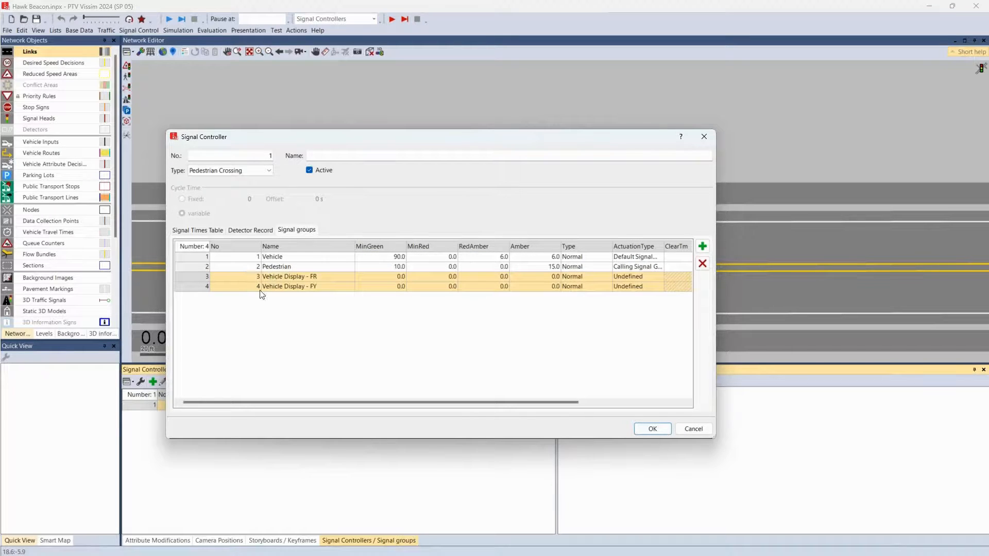
left_click(304, 281)
left_click(310, 287)
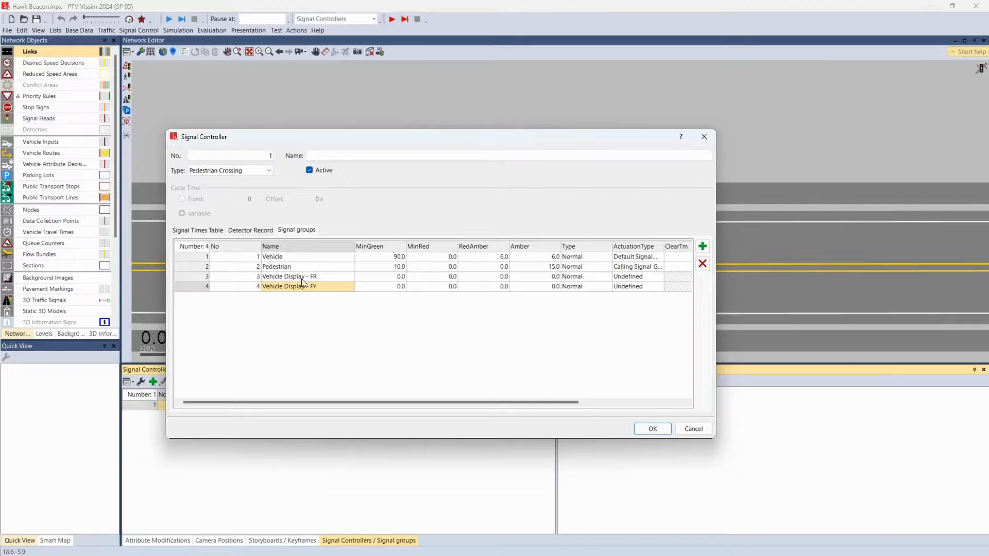
left_click_drag(304, 280, 305, 289)
left_click(700, 434)
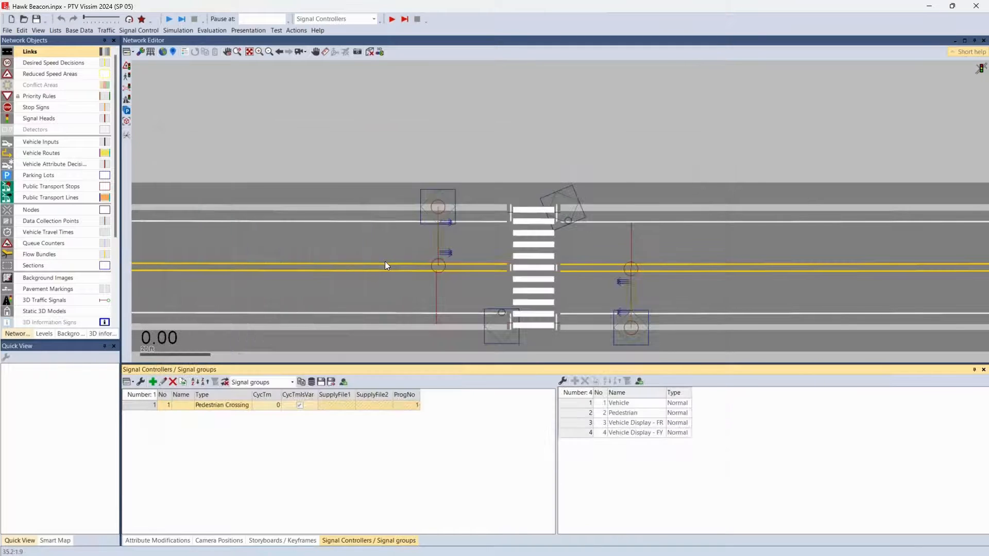
- Check which signal group the vehicle signal head east of the crosswalk uses, and close its settings without changes
left_click(632, 243)
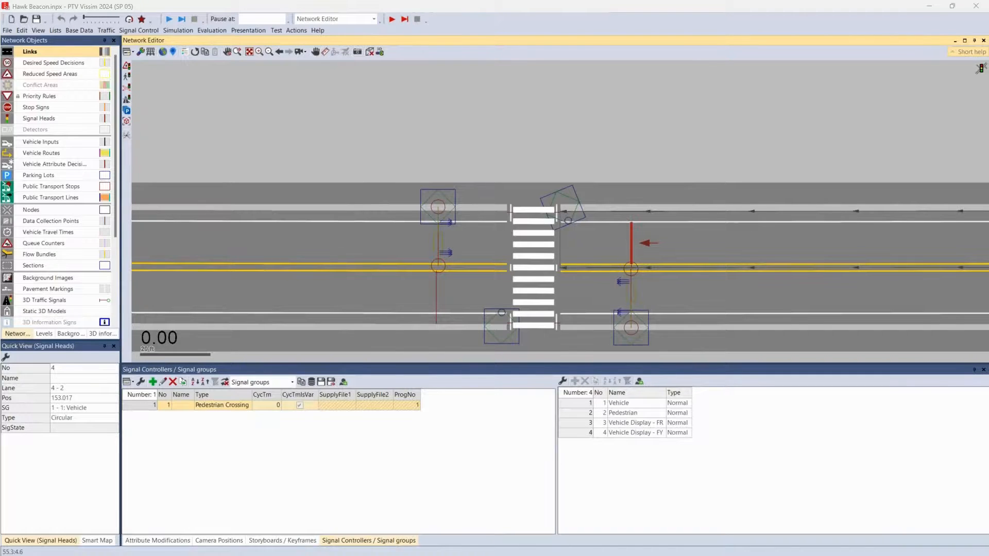
left_click_drag(0, 189, 329, 92)
left_click(359, 141)
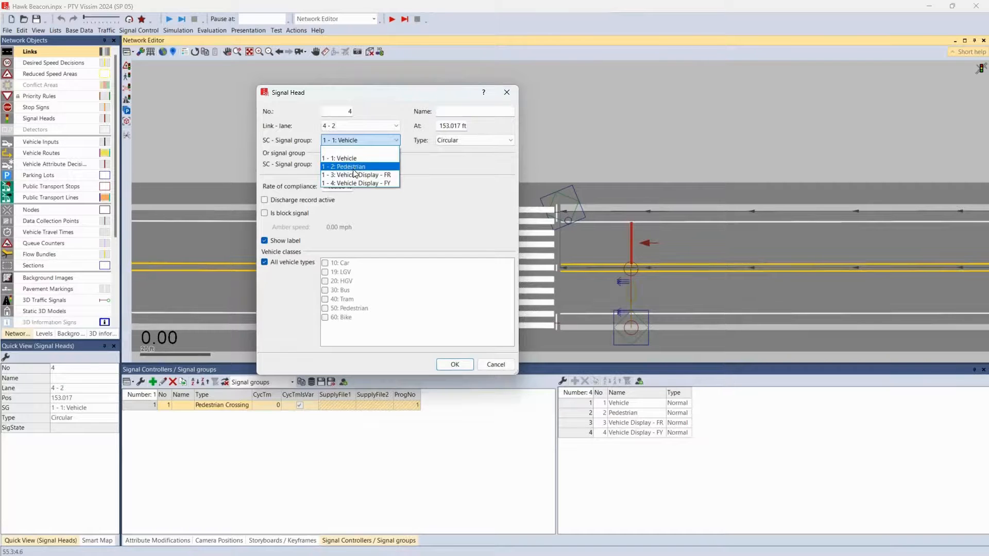
left_click(499, 367)
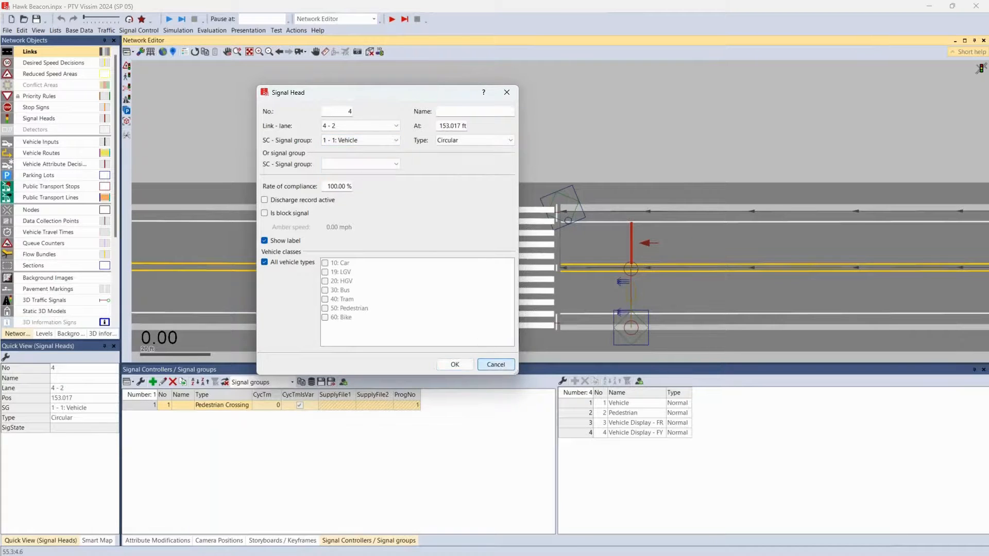
left_click(496, 364)
- Check the signal groups assigned to a red and an amber lens on the 3D traffic signal northwest of the crosswalk, without changing them
double_click(442, 206)
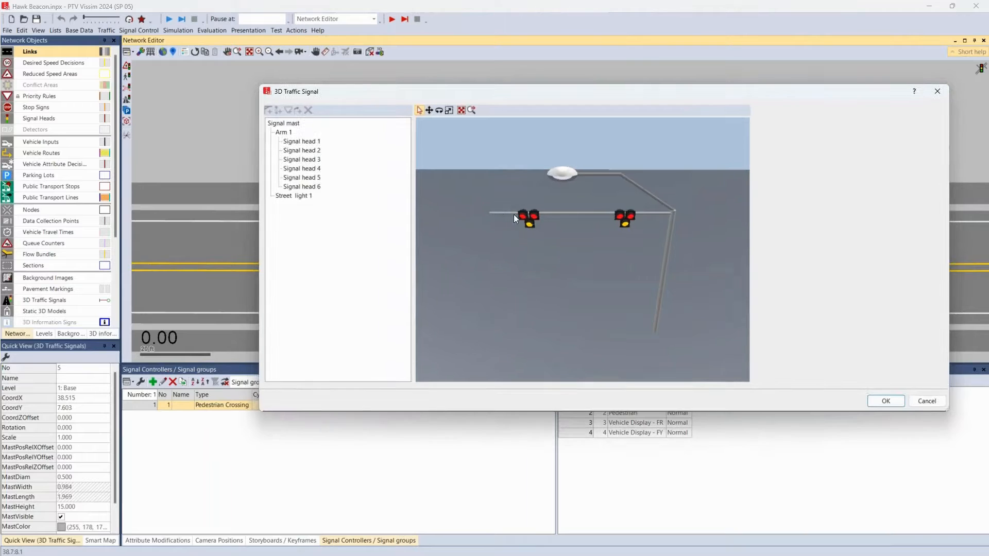
left_click(514, 214)
left_click(894, 235)
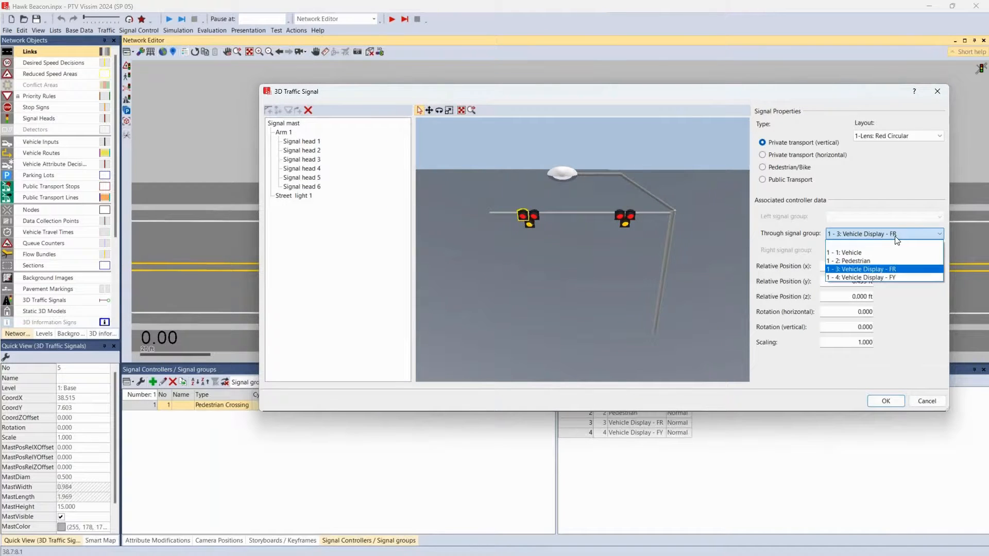
left_click(529, 224)
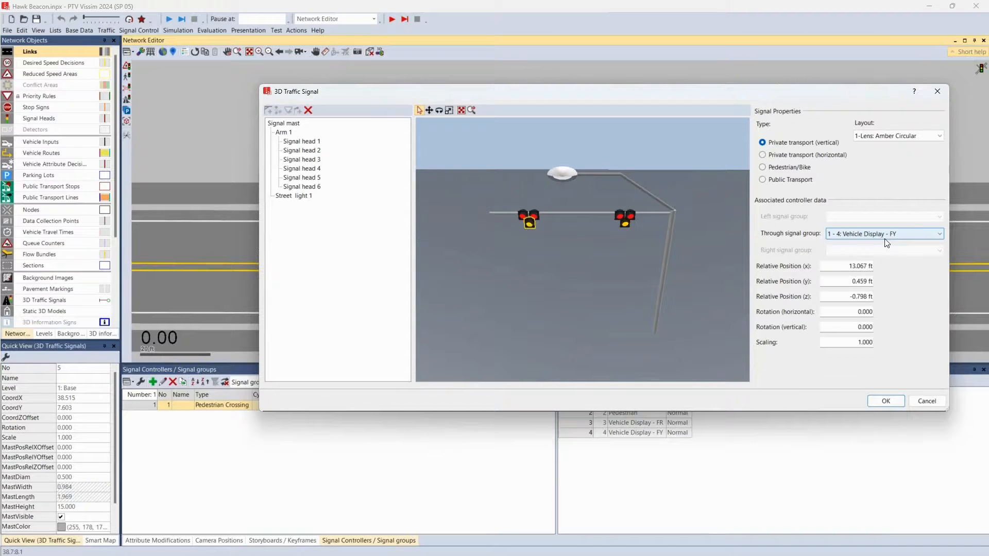
left_click(924, 401)
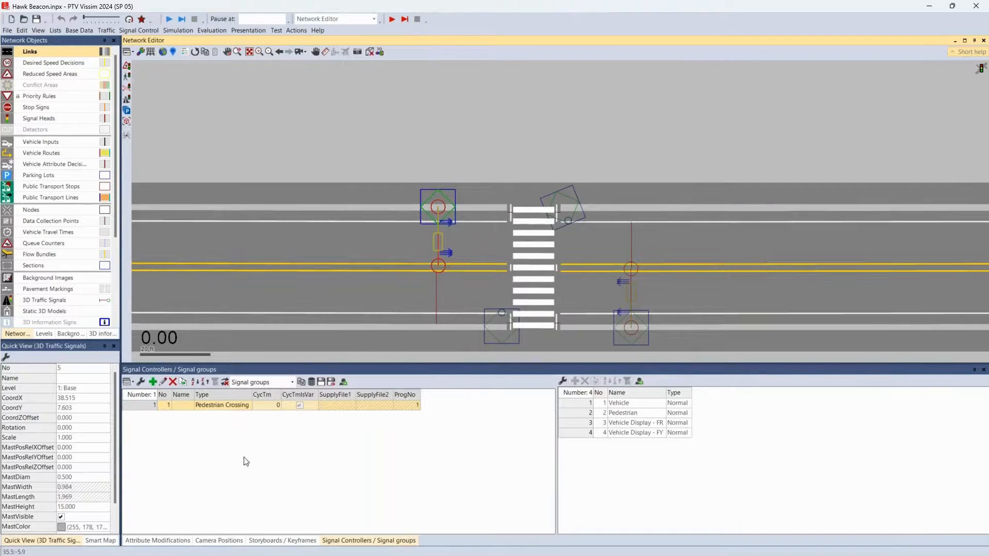
- Open attribute modification 1, examine its expanded object filter and value formula, and close it without changes
left_click(158, 542)
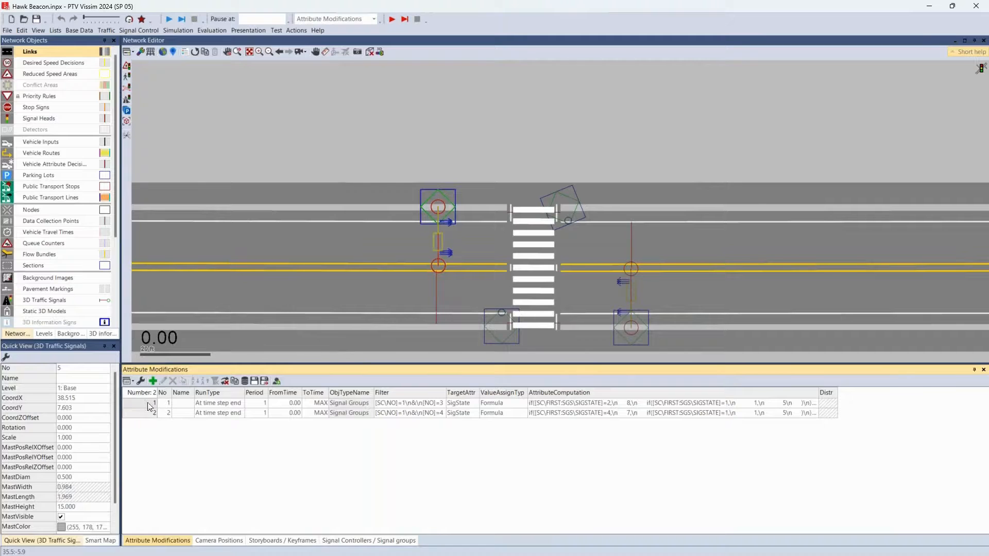
left_click(295, 32)
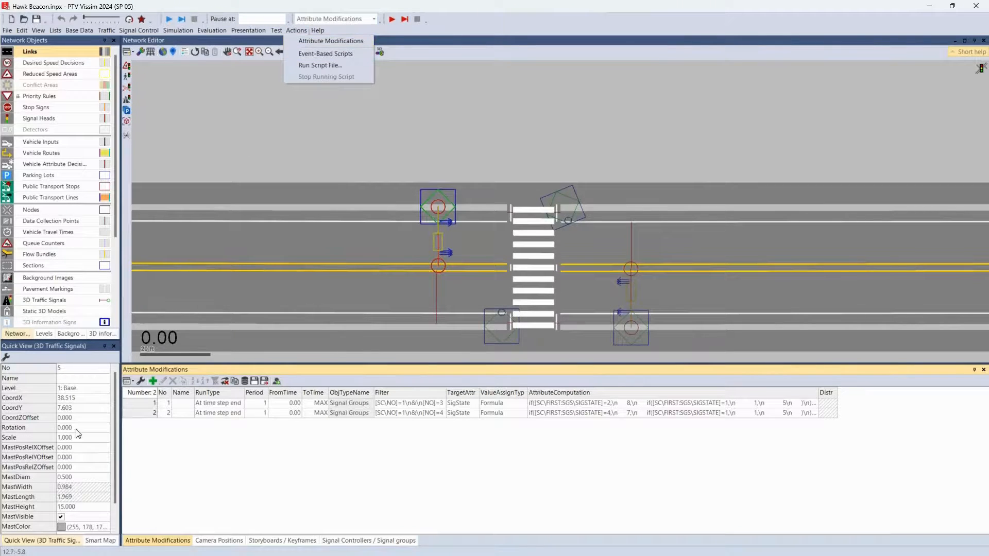
left_click(159, 435)
left_click(138, 403)
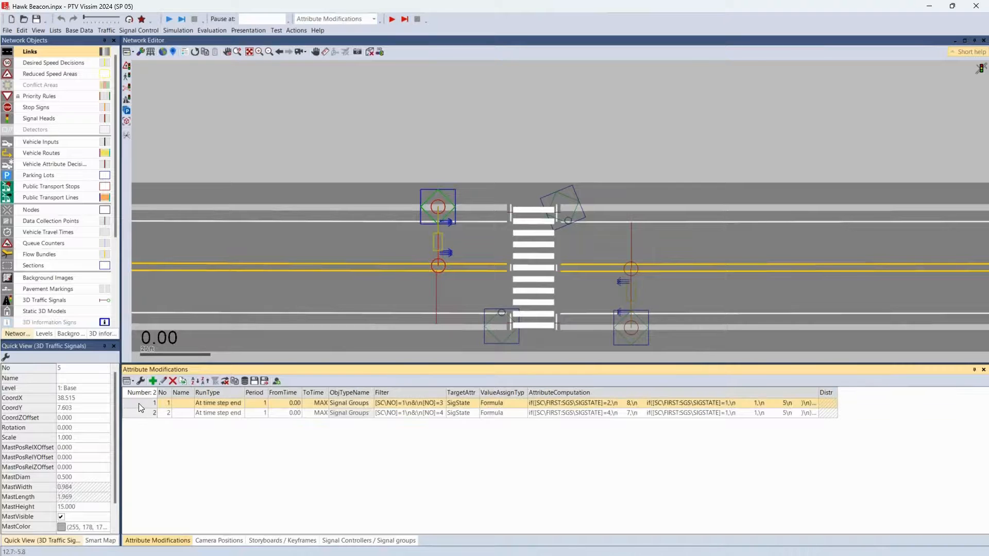
left_click_drag(1, 232, 497, 113)
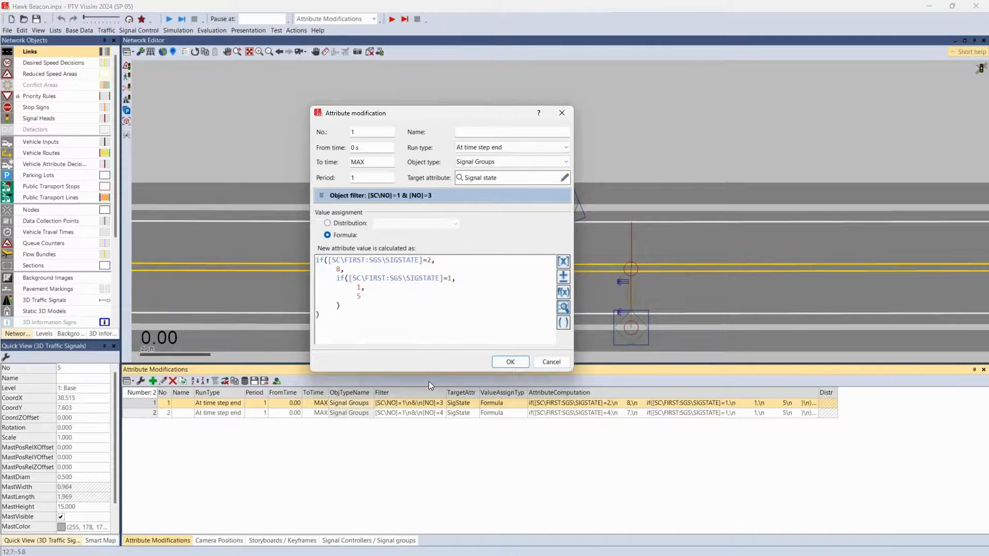
left_click(320, 196)
left_click_drag(355, 211, 318, 230)
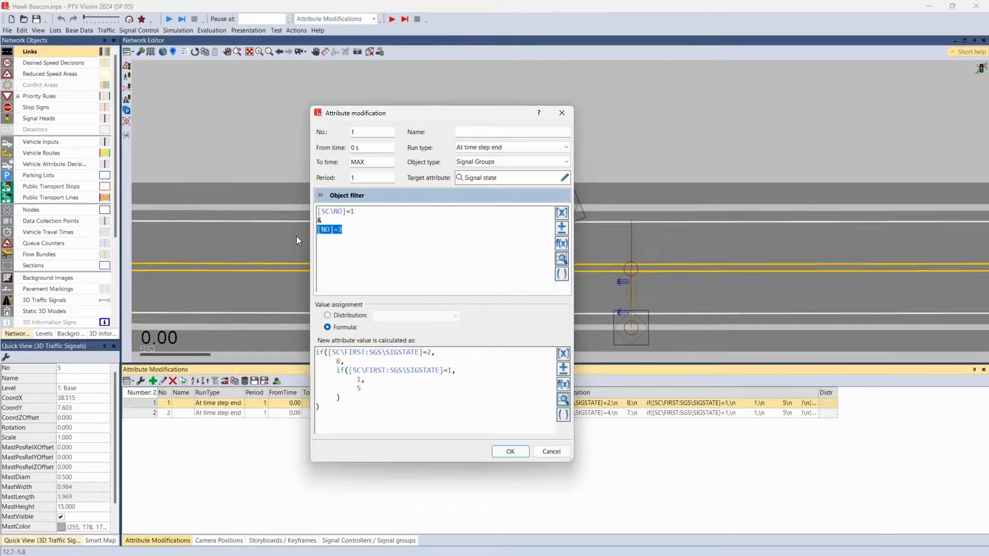
left_click(555, 454)
- Reopen signal controller 1, review the Vehicle Display - FR signal group with its full name readable, and close without saving
left_click(345, 541)
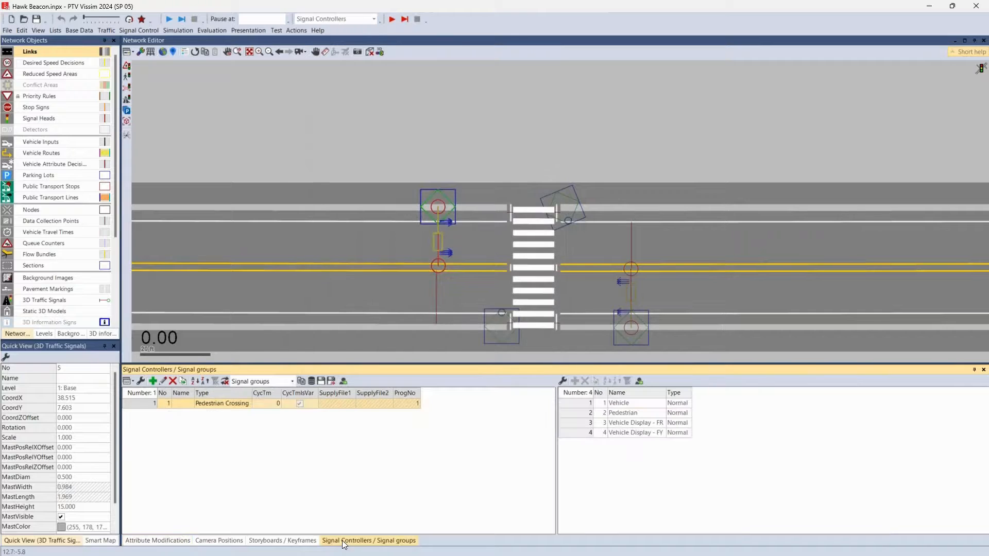
double_click(149, 403)
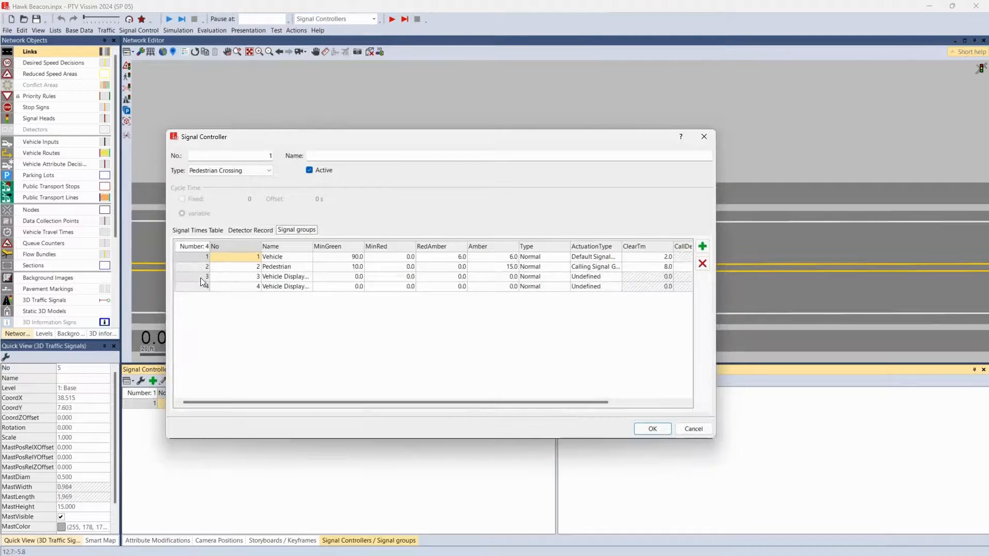
left_click(201, 278)
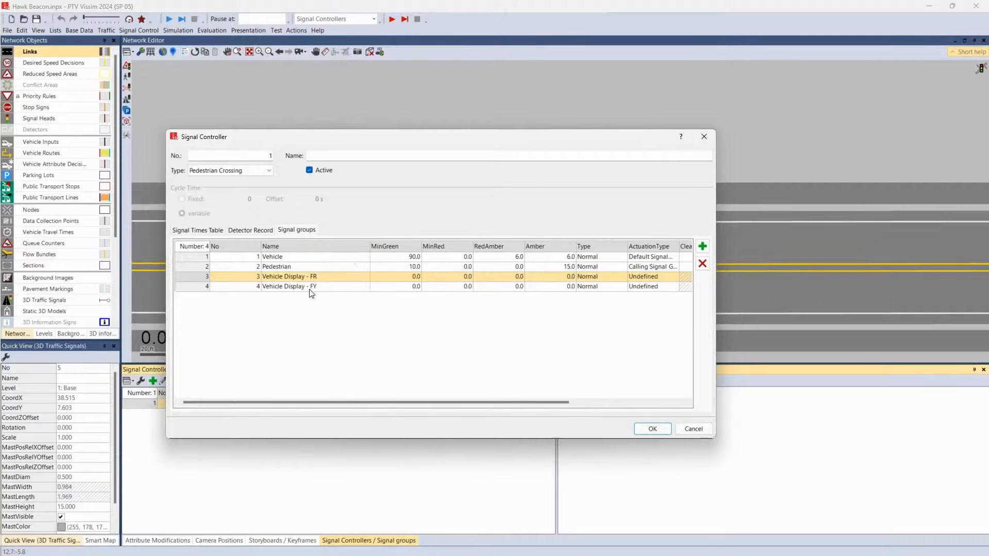
left_click(300, 281)
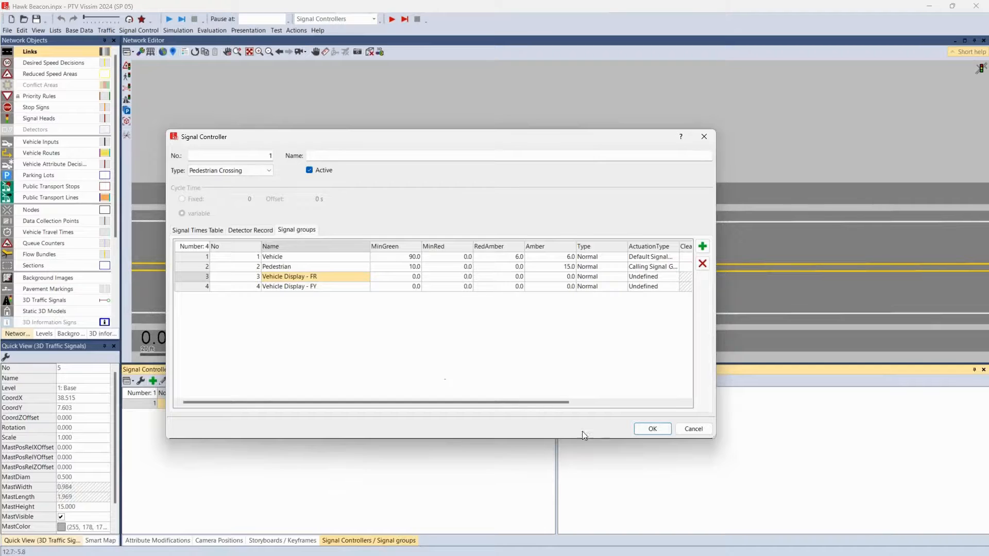
left_click(689, 428)
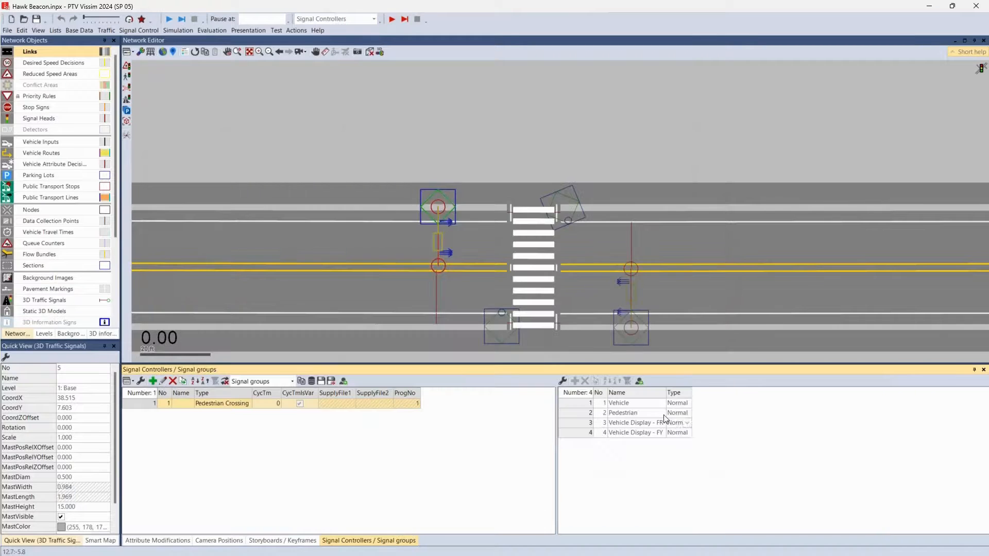
- Start the simulation, pause it at about 4 s, and inspect the overhead vehicle beacon's dark lenses up close in 3D
left_click(169, 19)
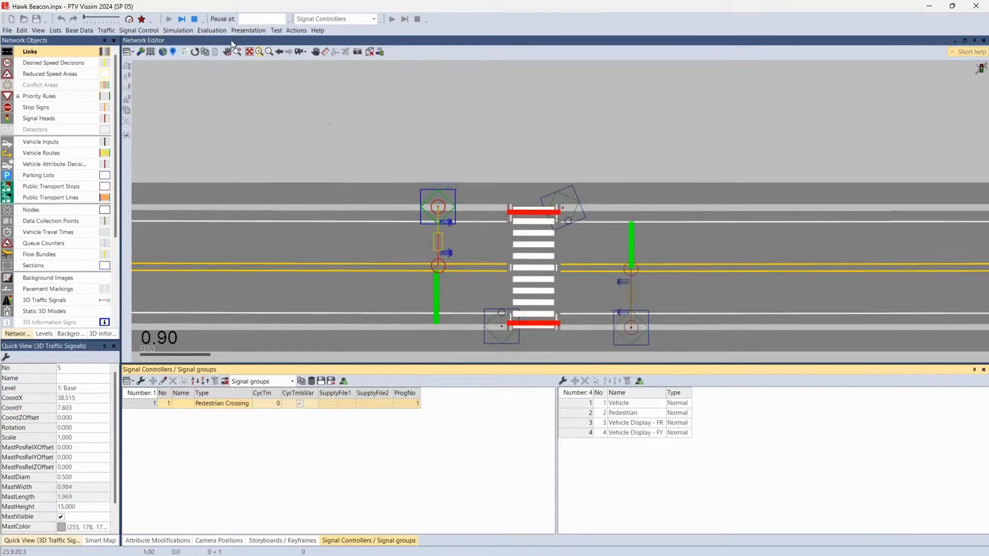
left_click(181, 19)
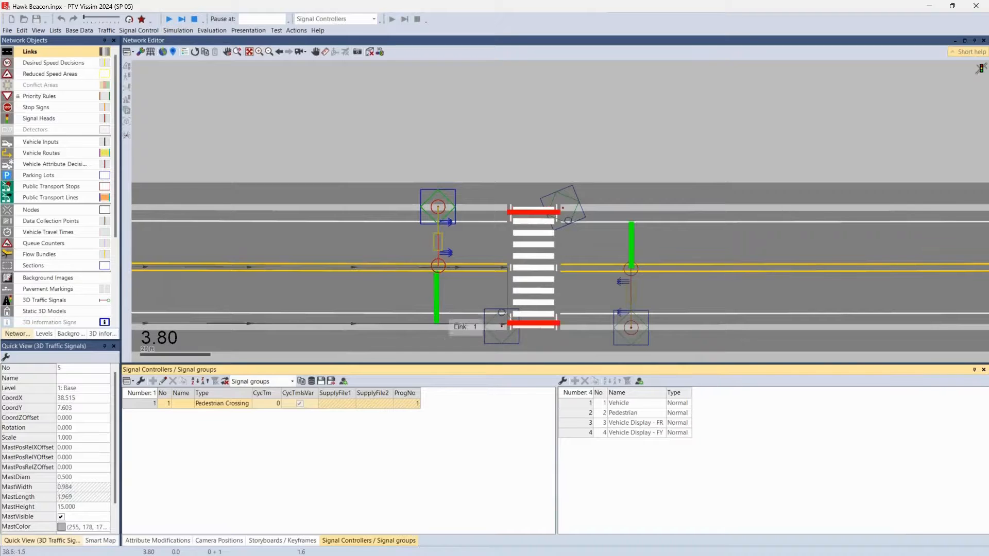
left_click(369, 51)
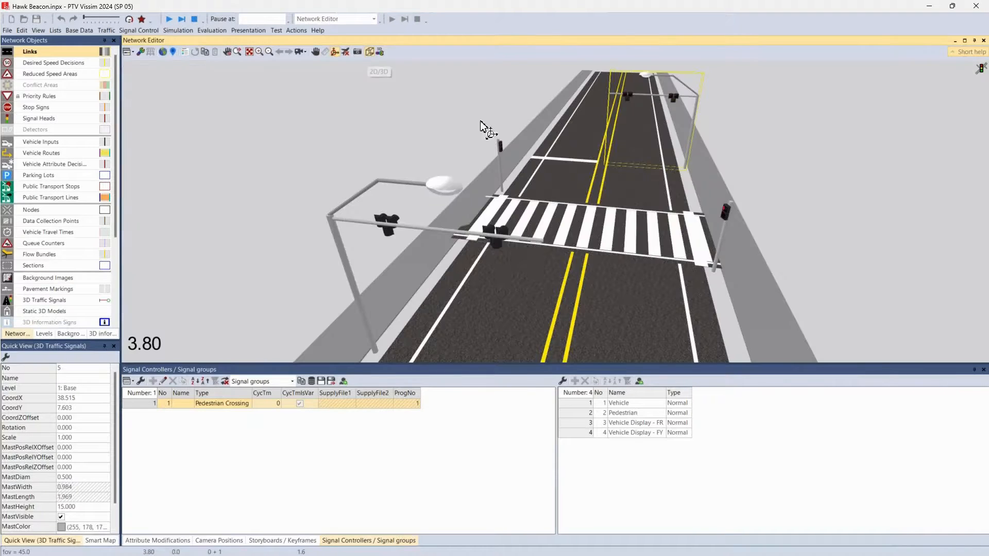
scroll(600, 189, "up", 5)
scroll(515, 356, "up", 5)
left_click_drag(512, 348, 511, 370)
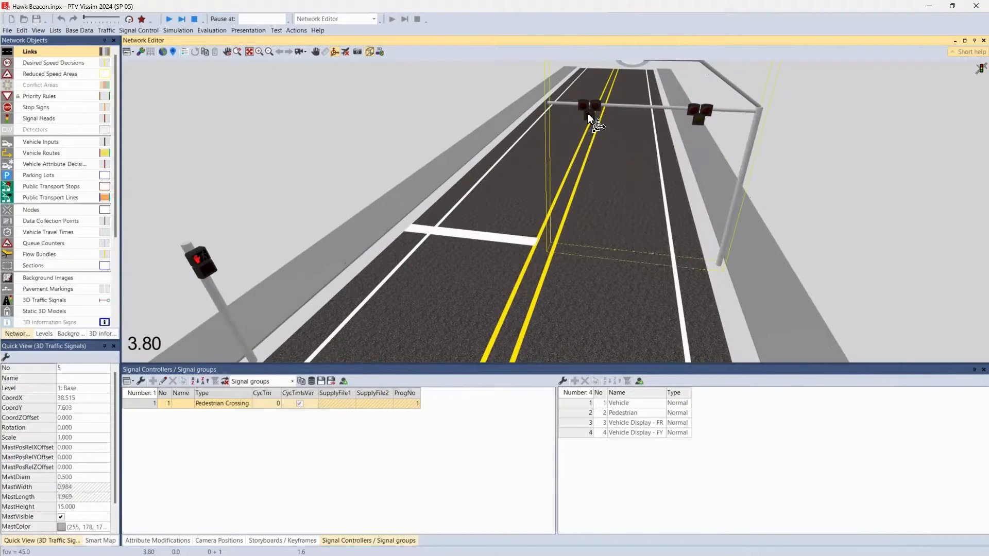
- Reopen attribute modification 1, examine the nested signal state values in its formula, and close it to compare with the 3D beacon
left_click(157, 541)
double_click(147, 406)
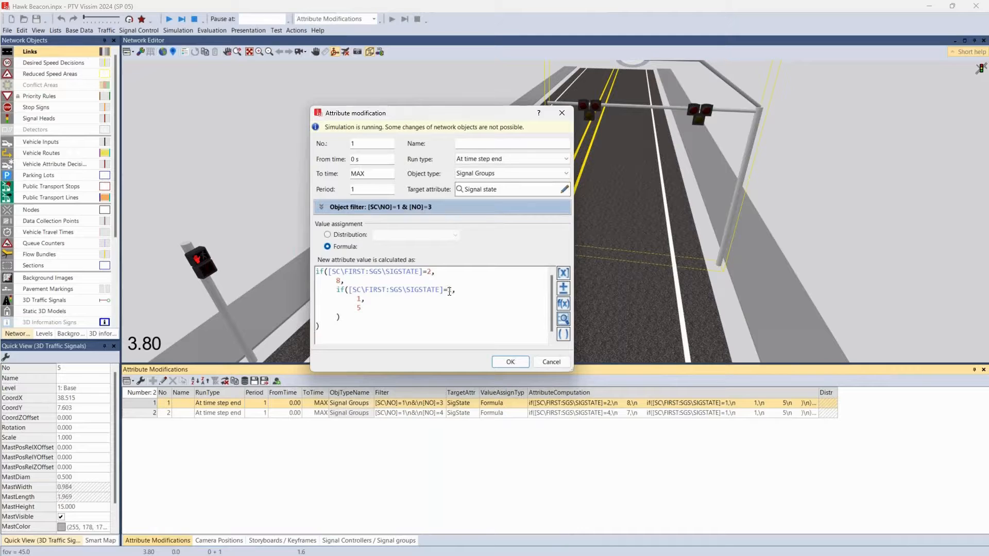
left_click_drag(364, 308, 358, 306)
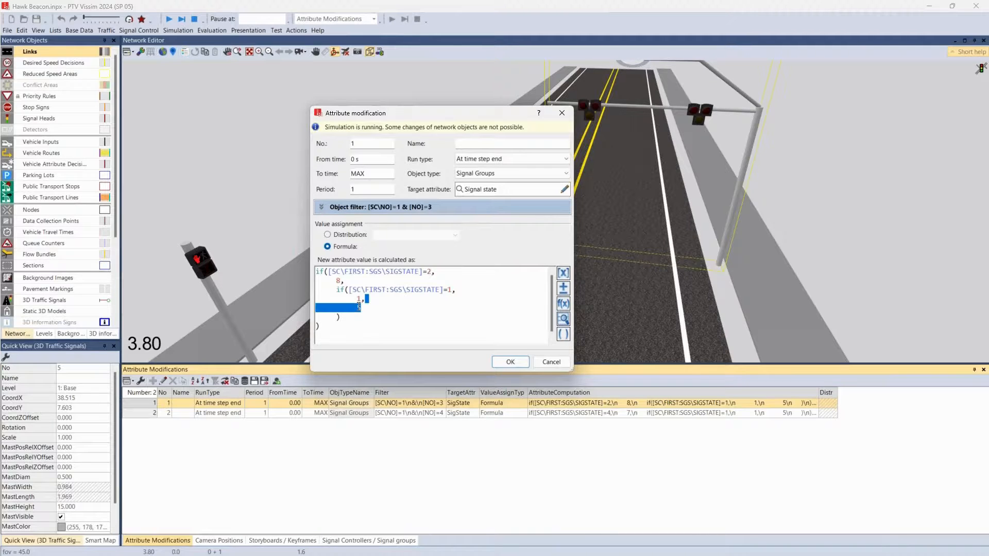
left_click(425, 272)
left_click(539, 362)
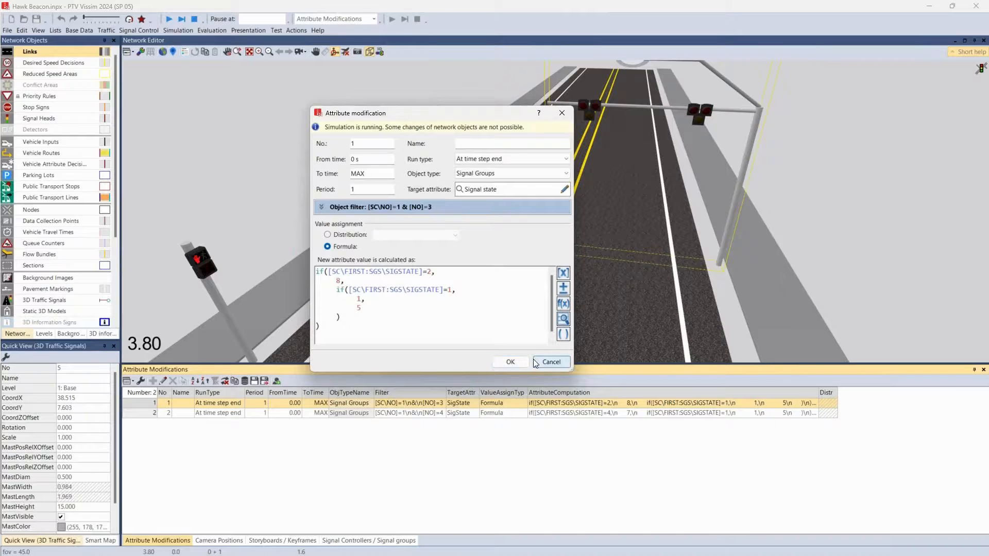
left_click_drag(518, 273, 441, 332)
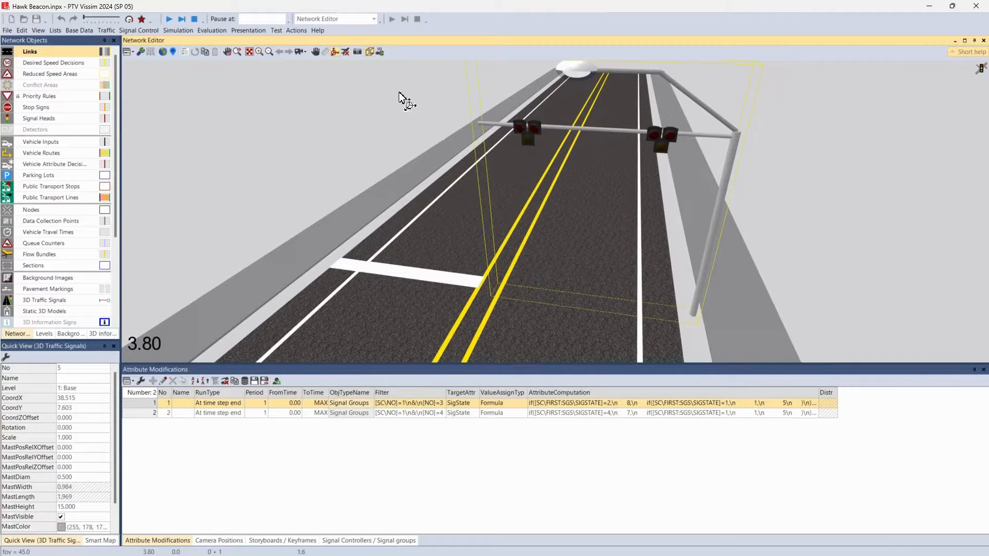
- Resume the simulation in the 2D network view and turn on the display of detectors around the crosswalk
left_click(369, 51)
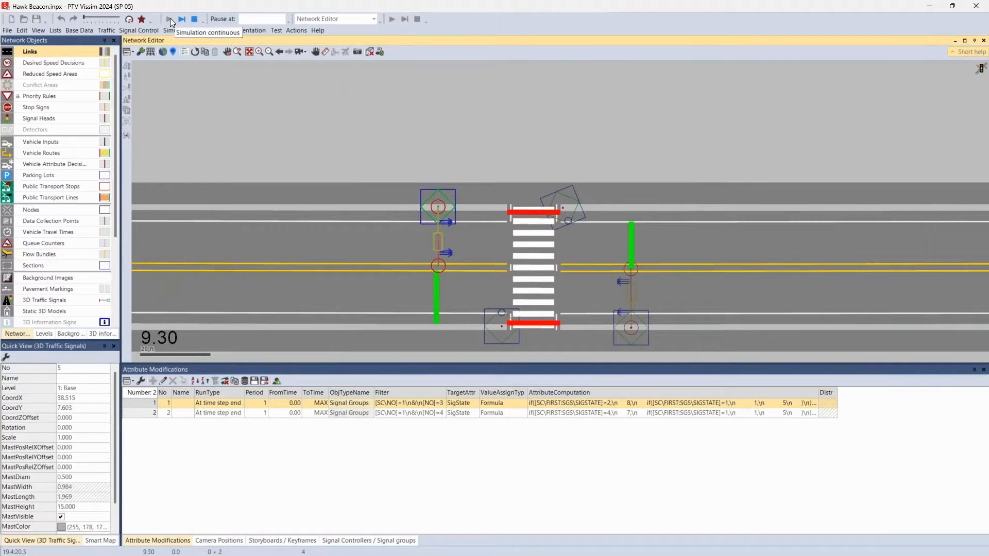
scroll(345, 209, "down", 2)
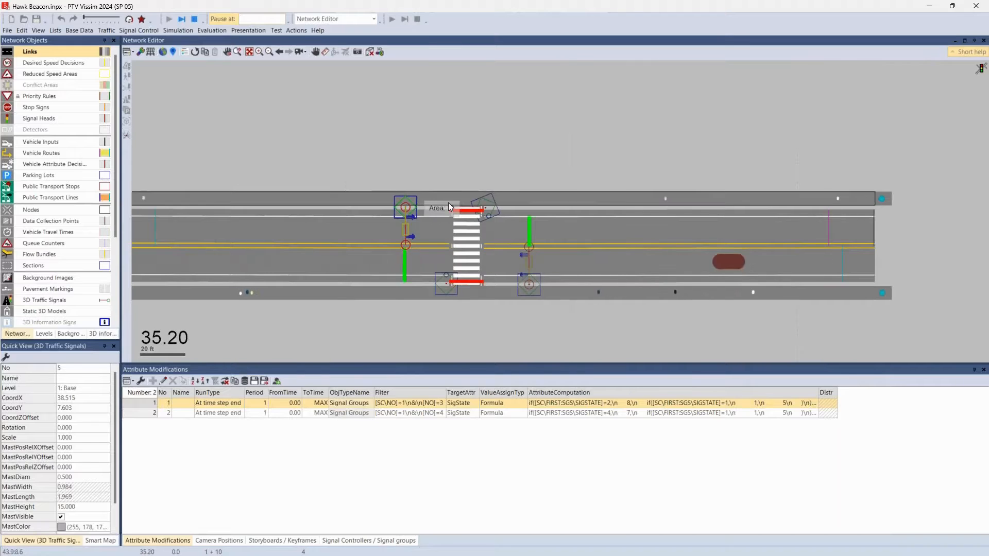
scroll(448, 202, "up", 3)
left_click(8, 133)
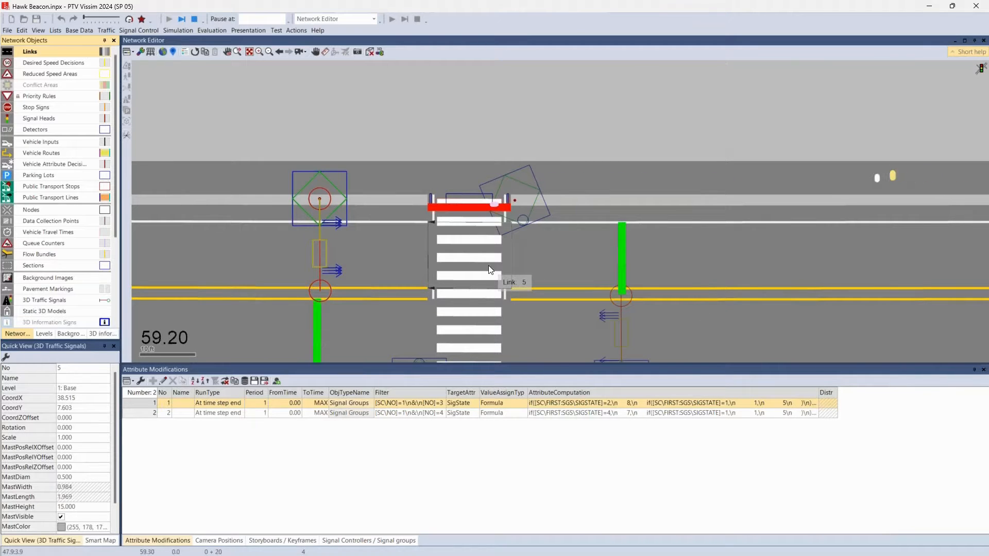
- Continue the simulation with the whole crosswalk in view and pause at about 92 s, during the vehicle heads' yellow phase
left_click(182, 19)
left_click(169, 19)
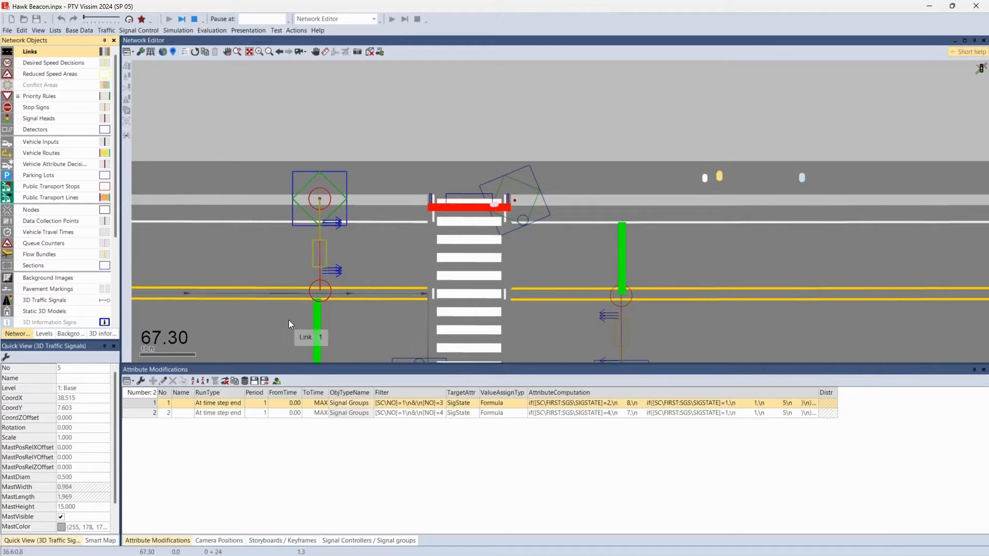
left_click_drag(331, 309, 324, 252)
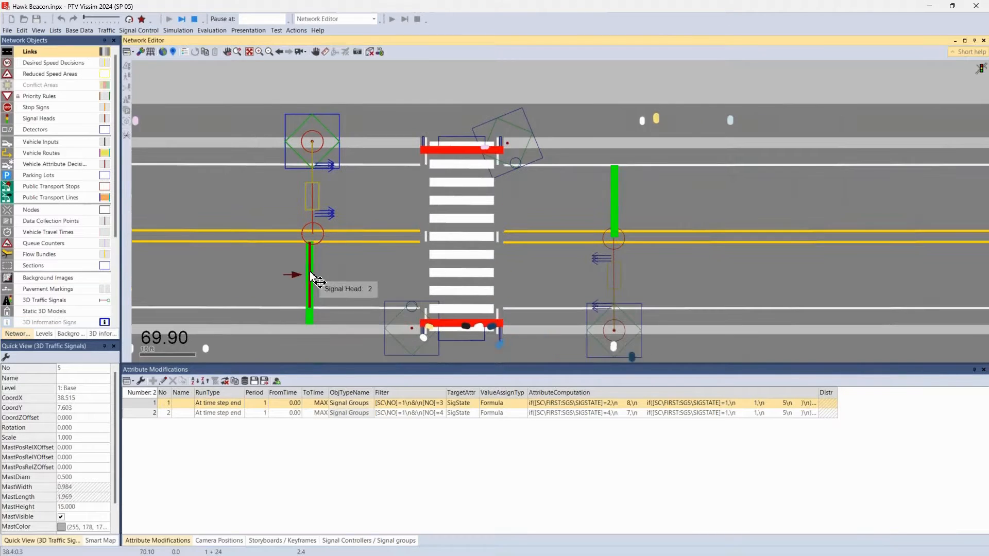
left_click(181, 20)
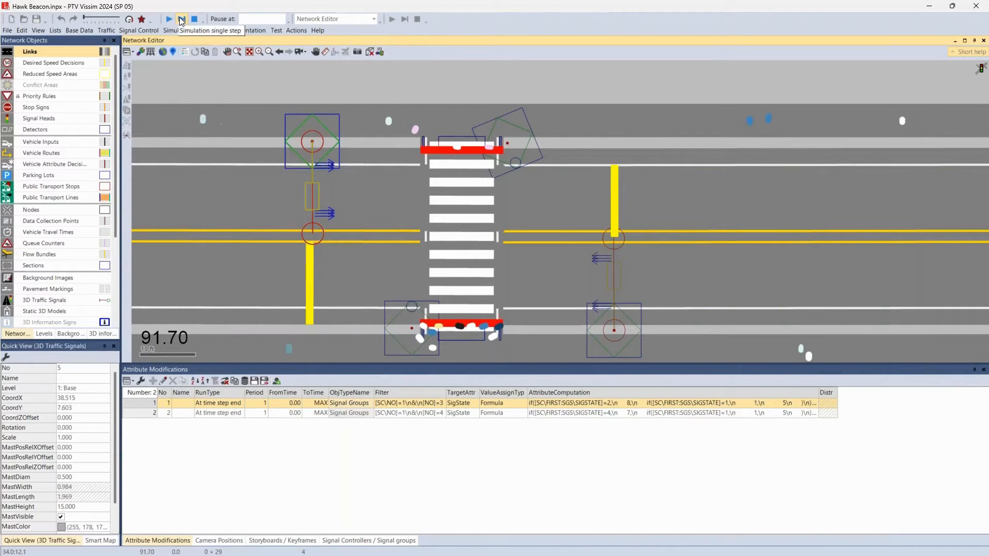
- Check the beacon's yellow lenses in 3D, then examine the formula of attribute modification 2 and close it without changes
left_click(370, 51)
left_click_drag(520, 177, 494, 88)
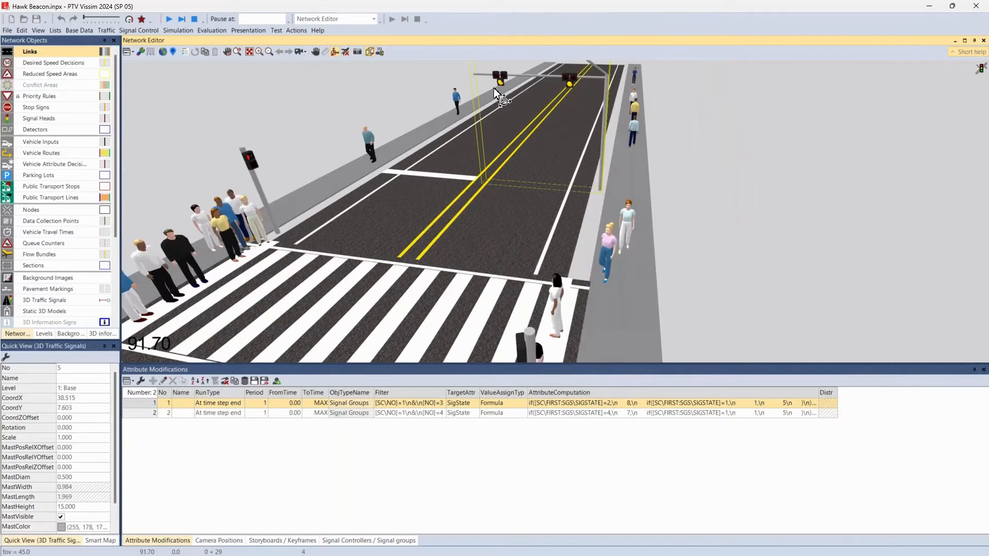
double_click(139, 416)
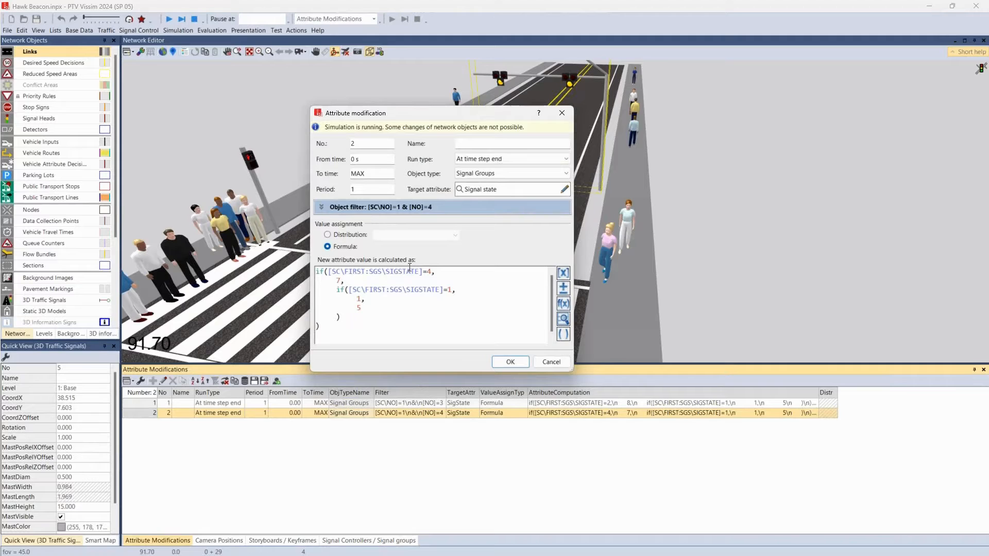
left_click(525, 362)
- Advance the simulation to about 100 s, pause during the pedestrian crossing phase, and compare the signal displays in 2D and 3D
left_click(170, 20)
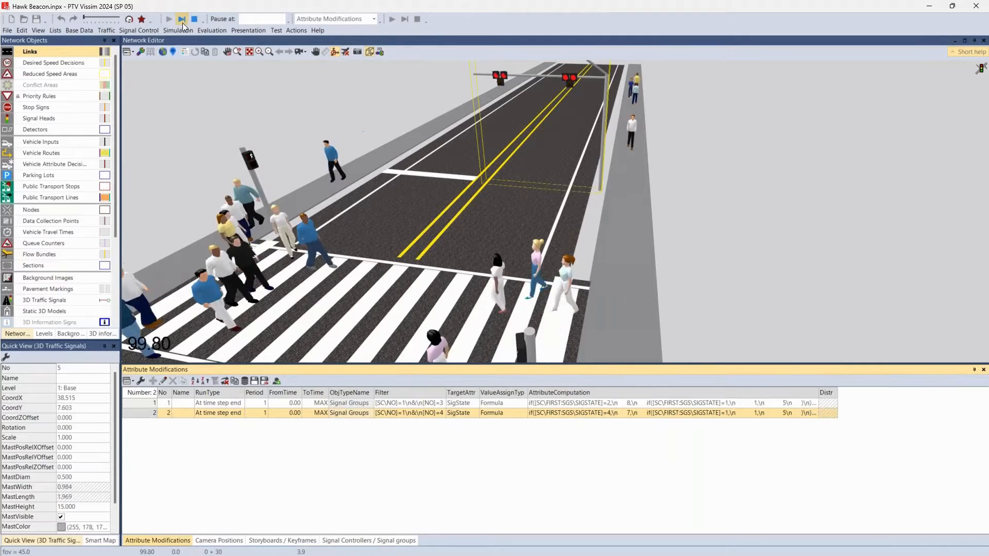
left_click(182, 21)
left_click(372, 57)
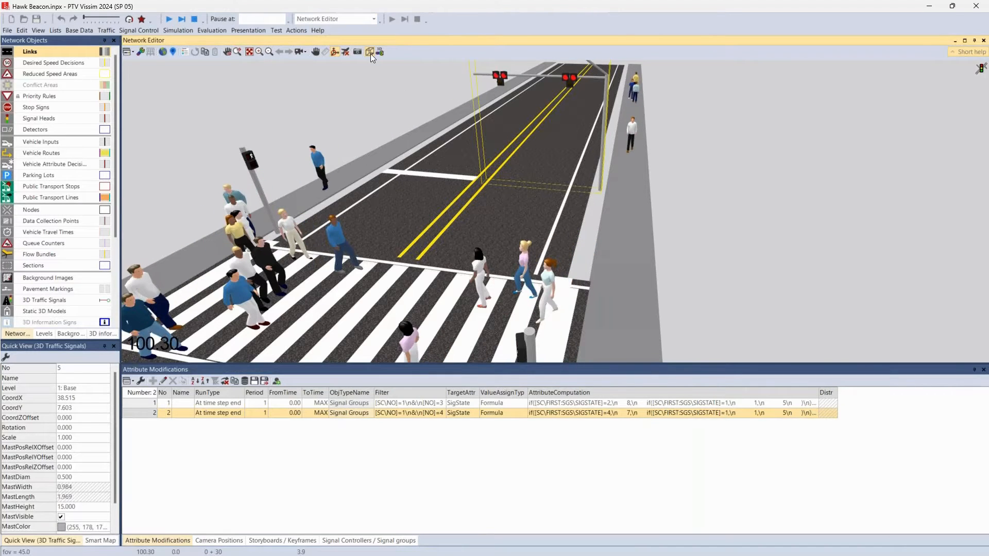
left_click(370, 52)
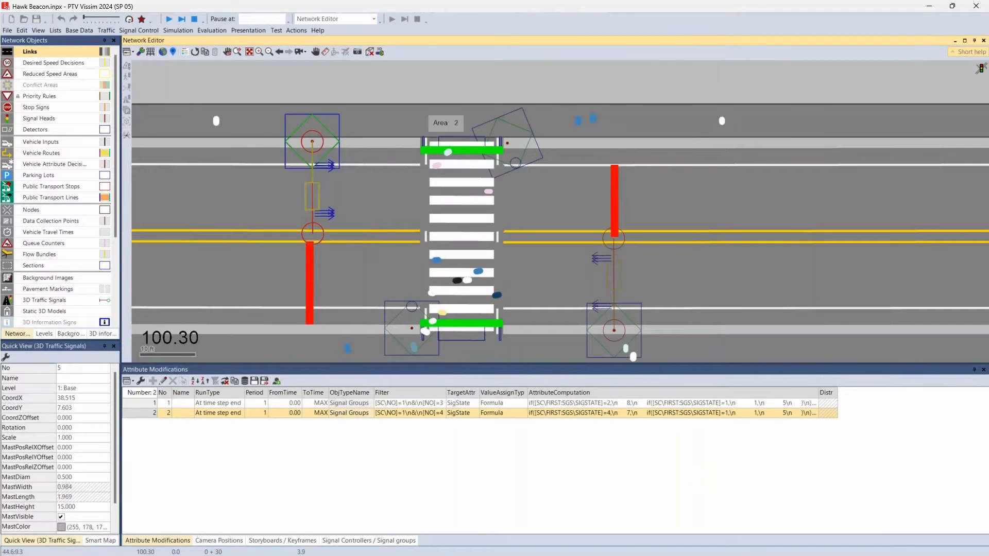
left_click(370, 52)
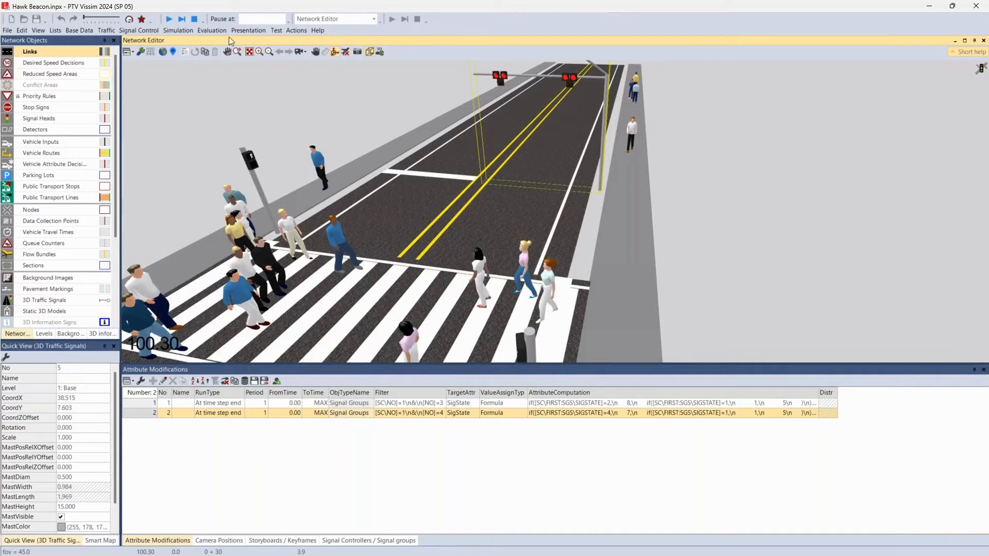
- Advance the simulation to about 133 s, compare the red-yellow vehicle heads in 2D with the 3D beacon, and resume the run
left_click(170, 20)
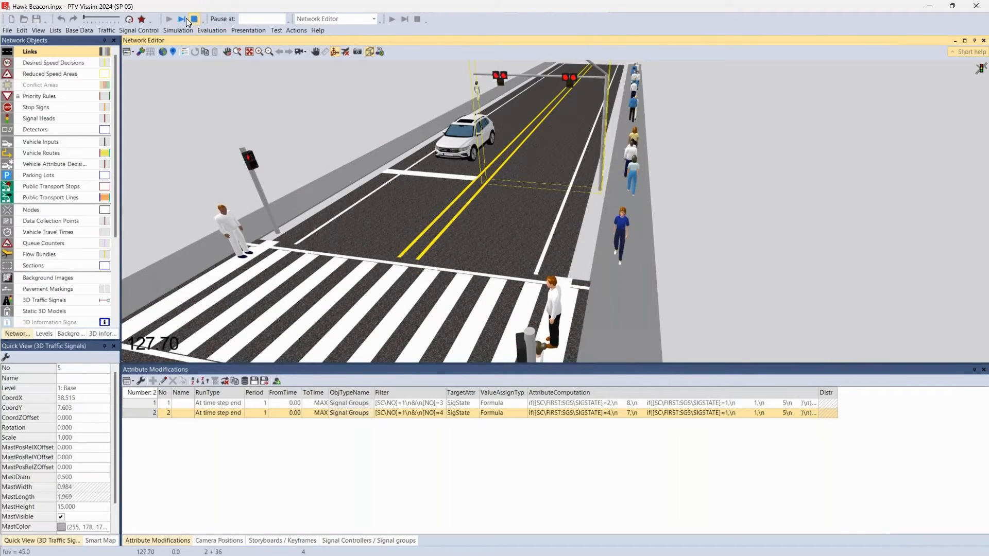
left_click(183, 19)
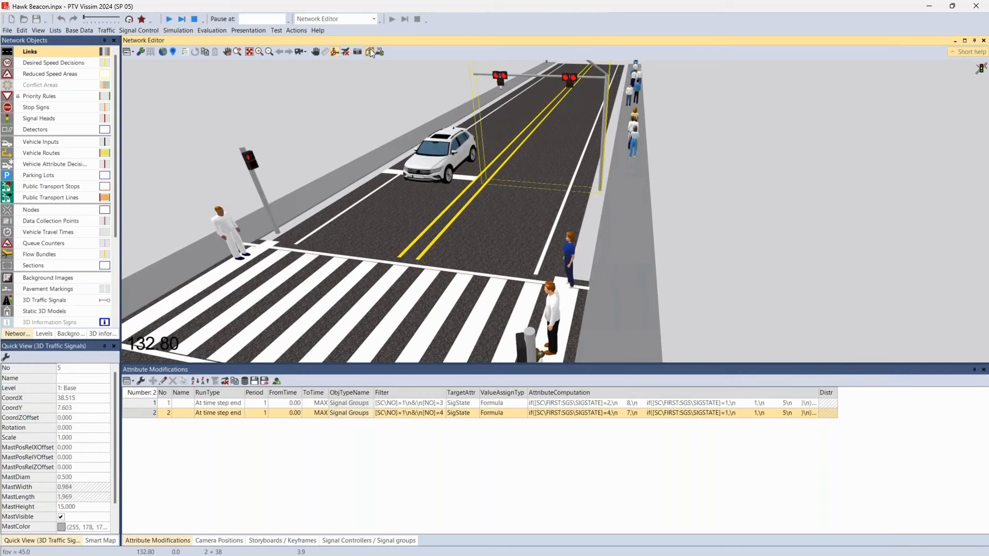
left_click(370, 50)
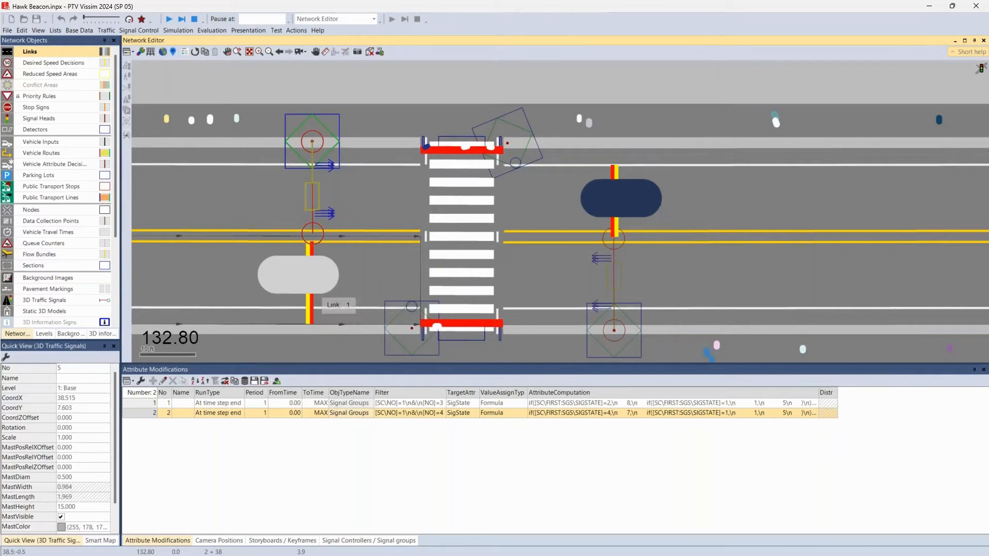
left_click(370, 51)
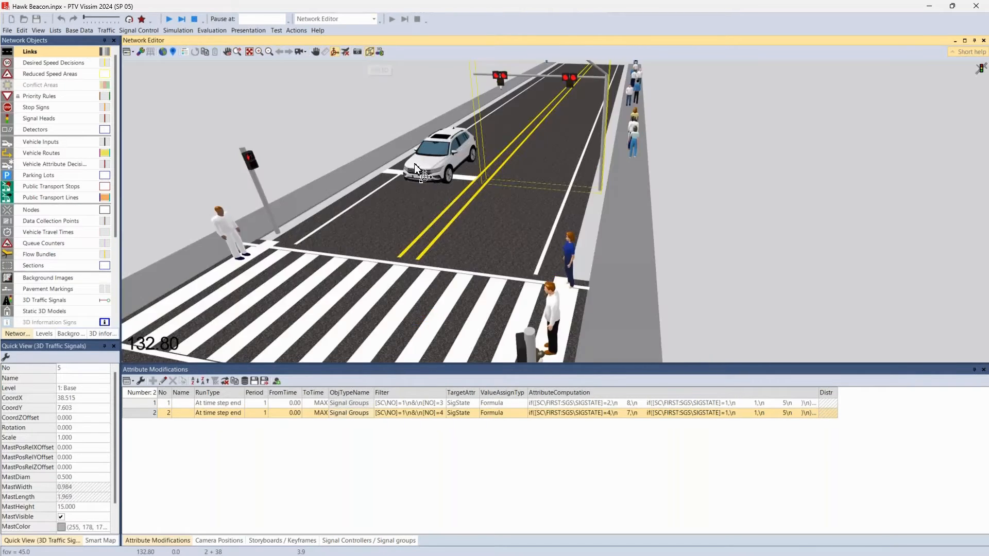
left_click_drag(425, 173, 347, 66)
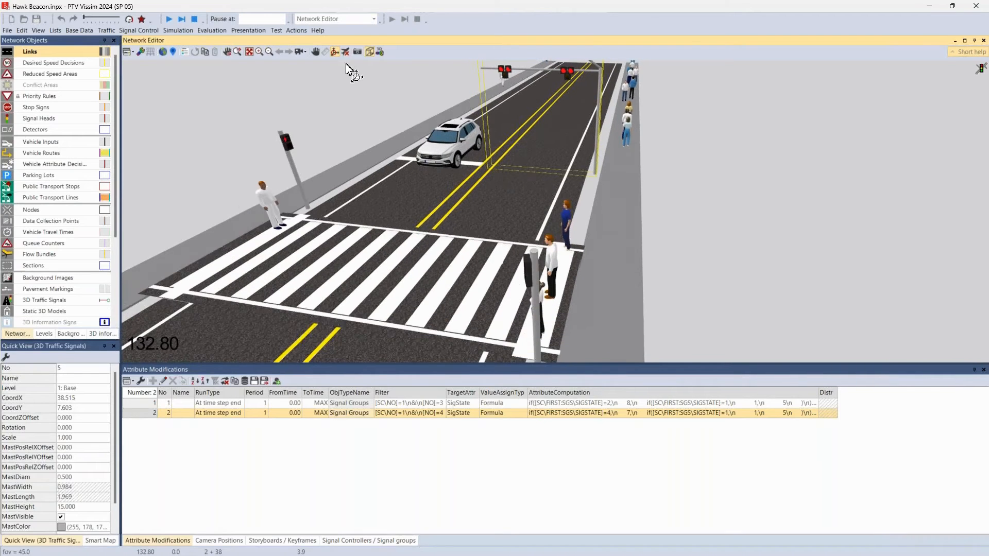
left_click(168, 21)
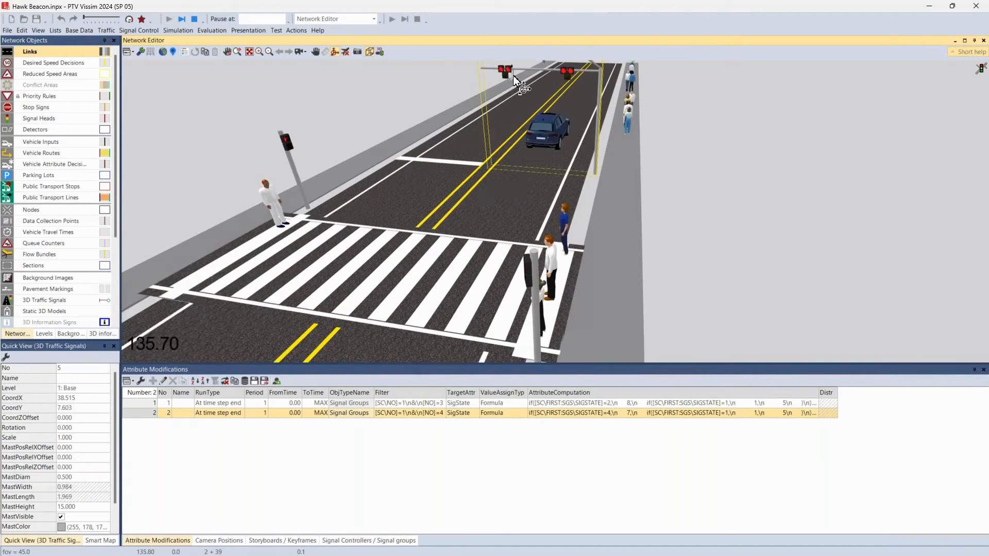